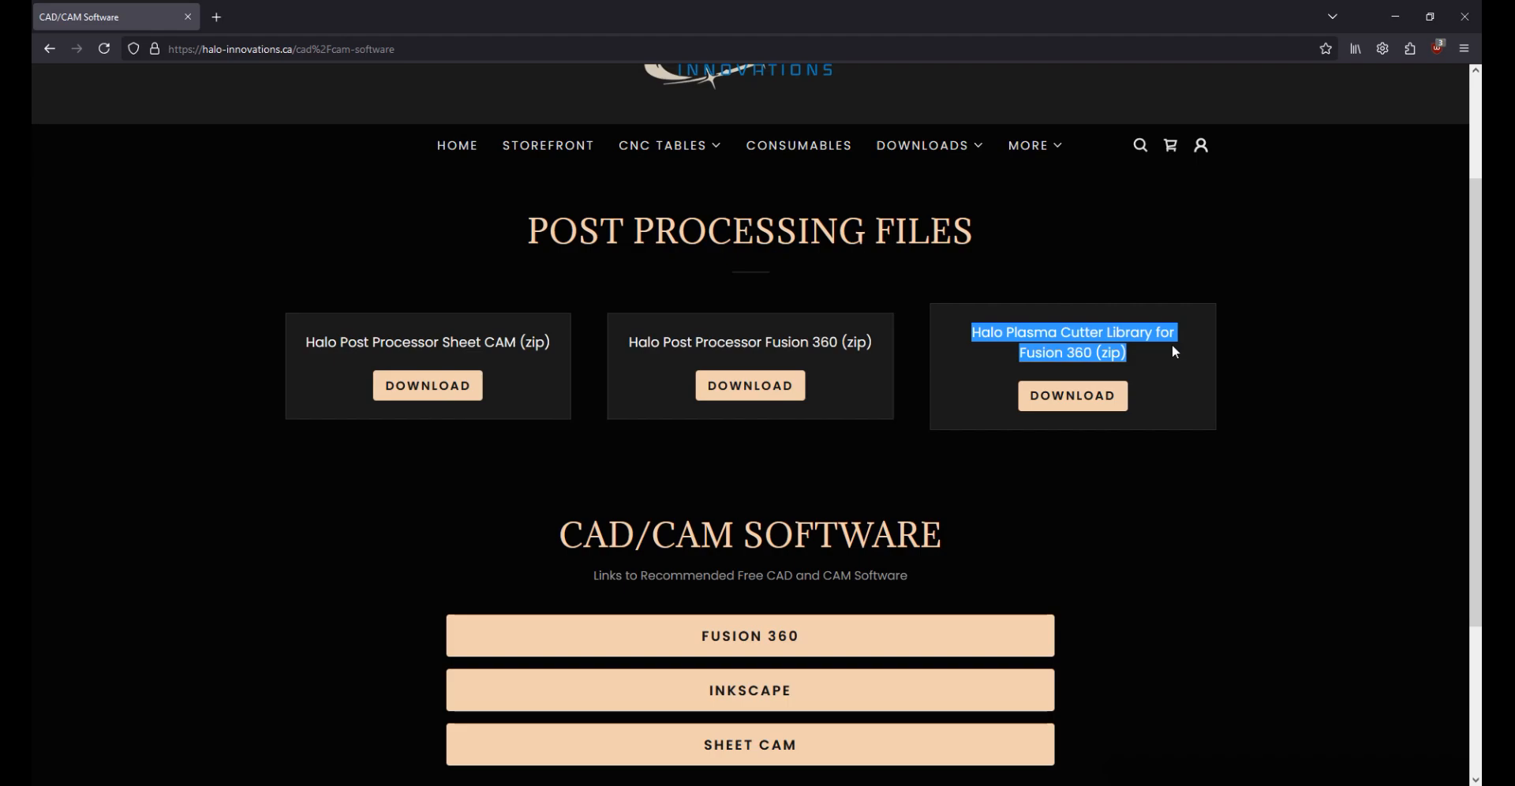
# Step: Open the Fusion 360 link among the recommended CAD/CAM software on the Halo Innovations page
pyautogui.click(1162, 363)
pyautogui.scroll(-3, 1195, 378)
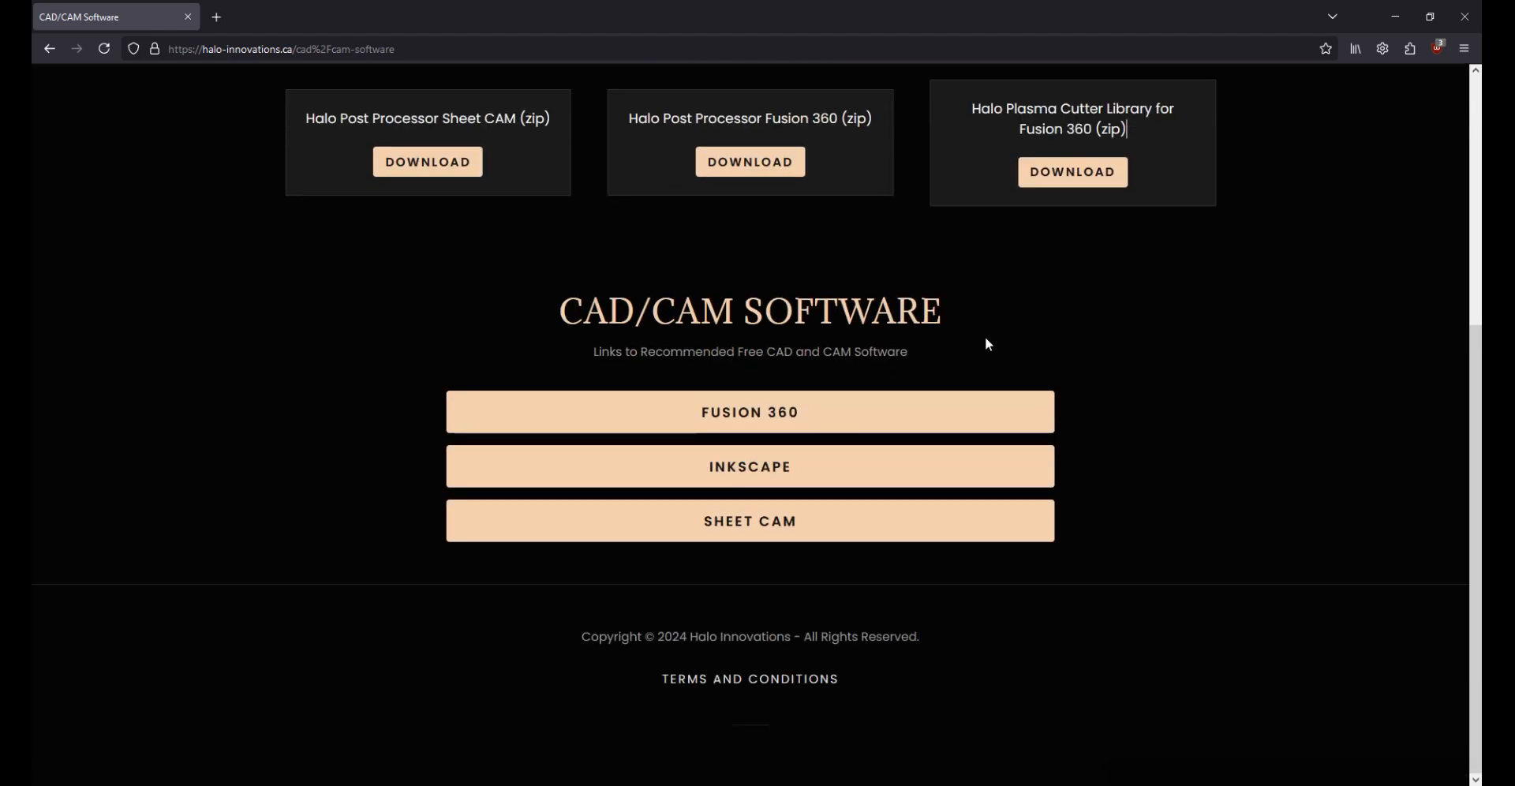
pyautogui.click(796, 414)
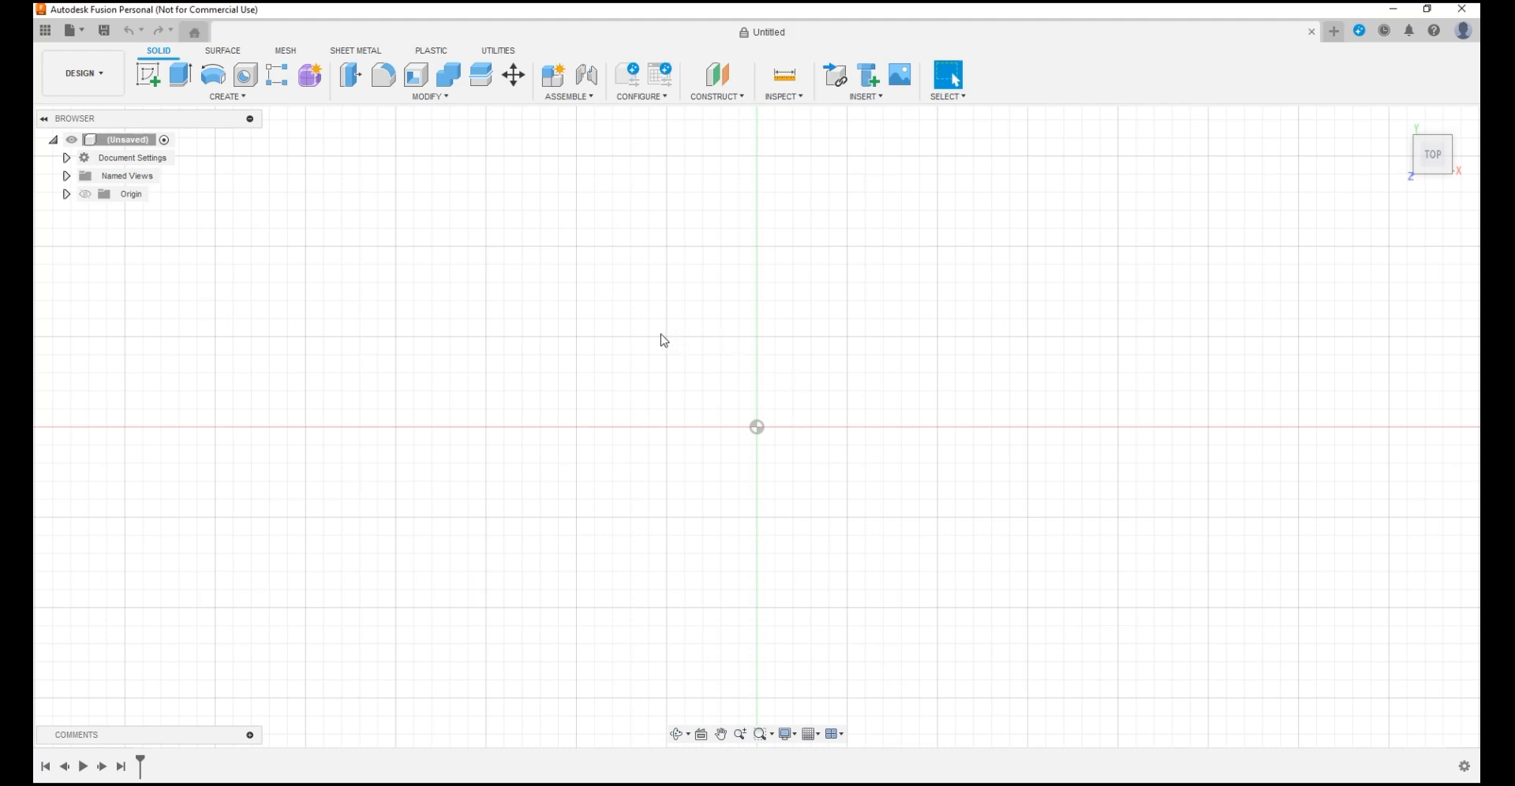
# Step: Switch to Autodesk Fusion's Manufacture workspace and open the Tool Library
pyautogui.click(82, 75)
pyautogui.click(94, 242)
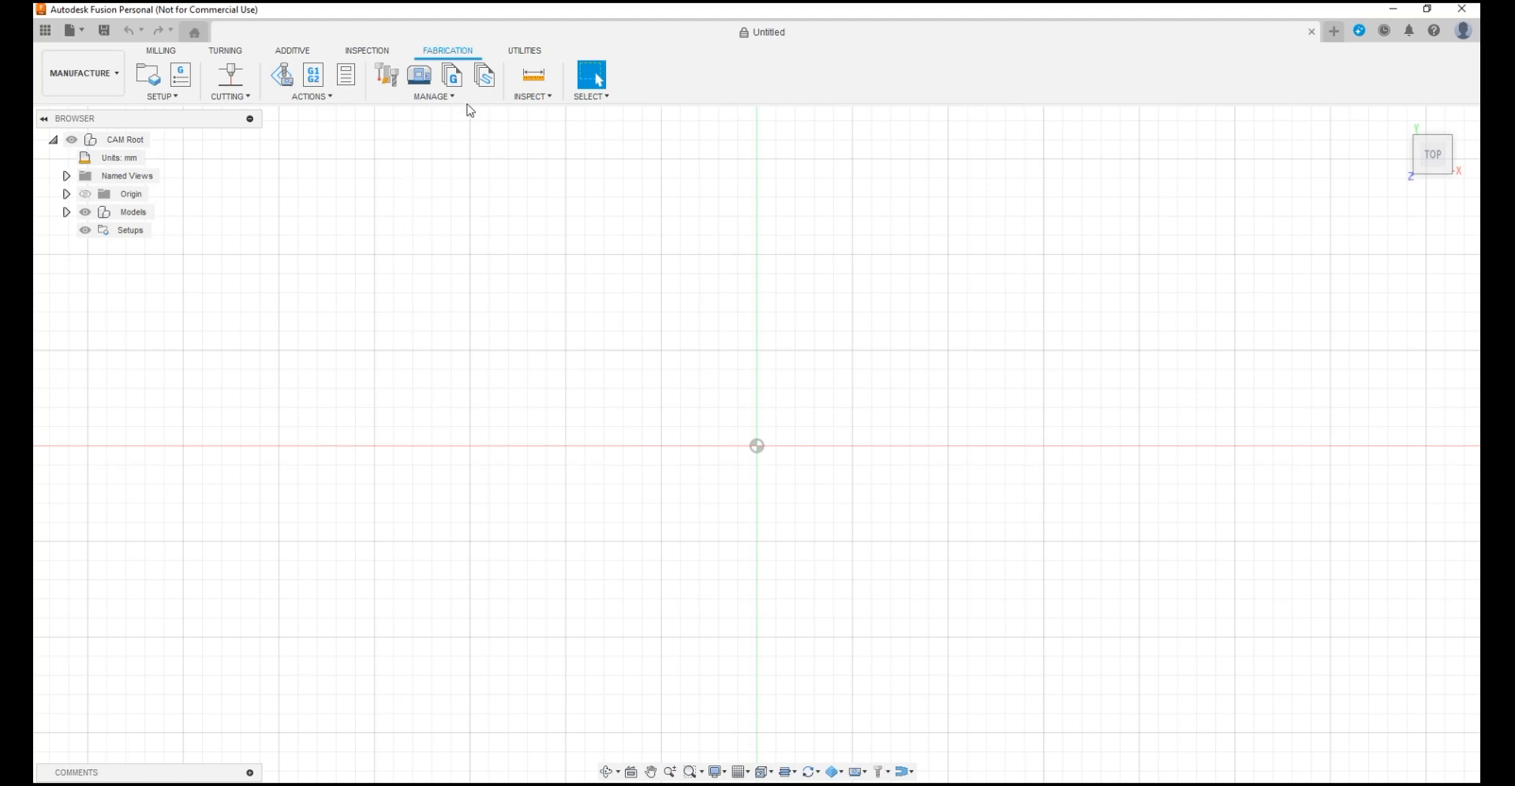
pyautogui.click(437, 96)
pyautogui.click(403, 128)
pyautogui.moveTo(694, 23); pyautogui.dragTo(999, 146)
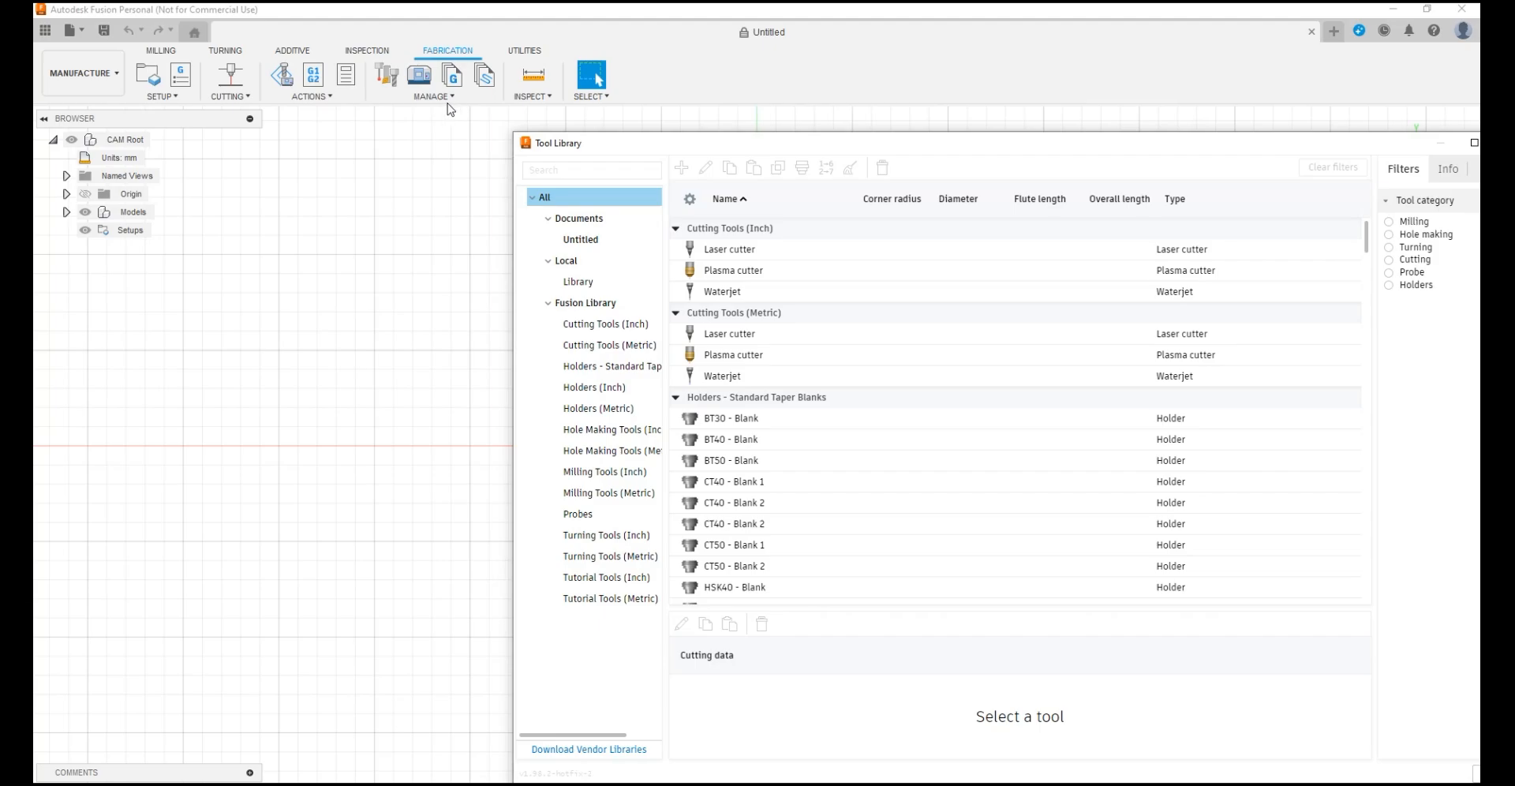
pyautogui.moveTo(764, 144); pyautogui.dragTo(484, 41)
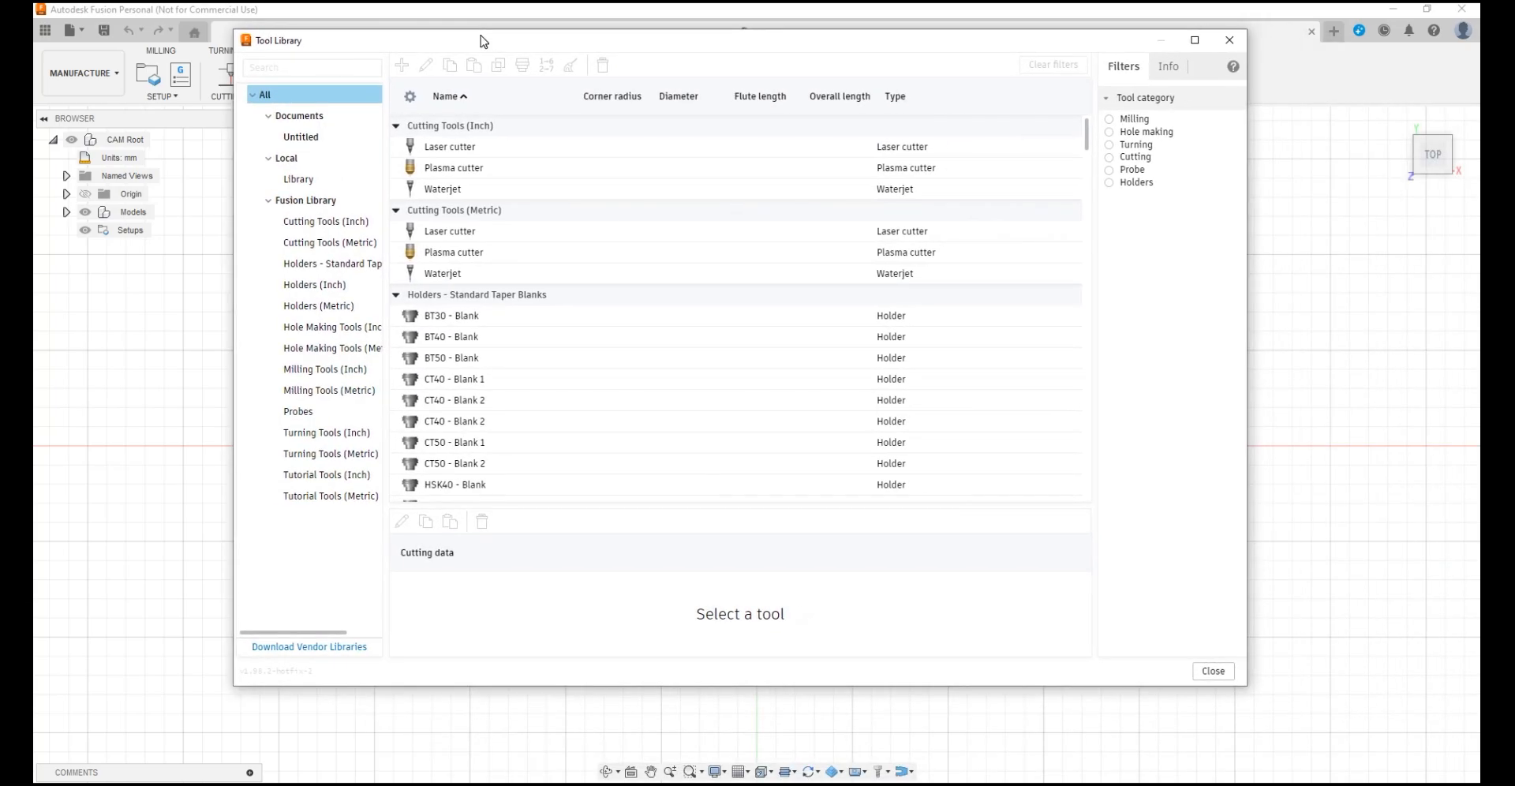
# Step: Import Plasma Cutter Library.tools from the Desktop into the local tool libraries and close the Tool Library
pyautogui.click(318, 186)
pyautogui.rightClick(317, 186)
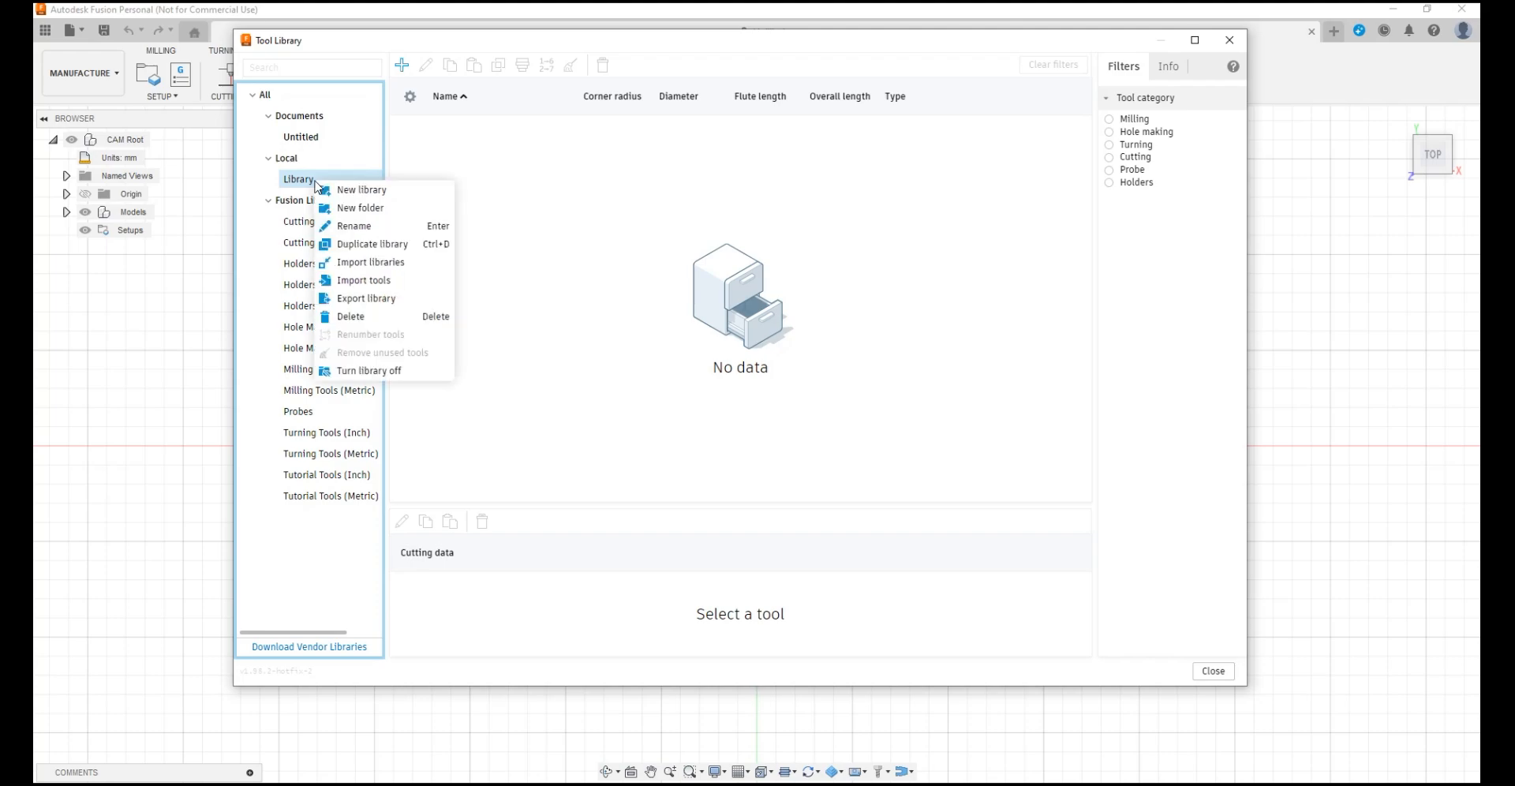
pyautogui.click(365, 262)
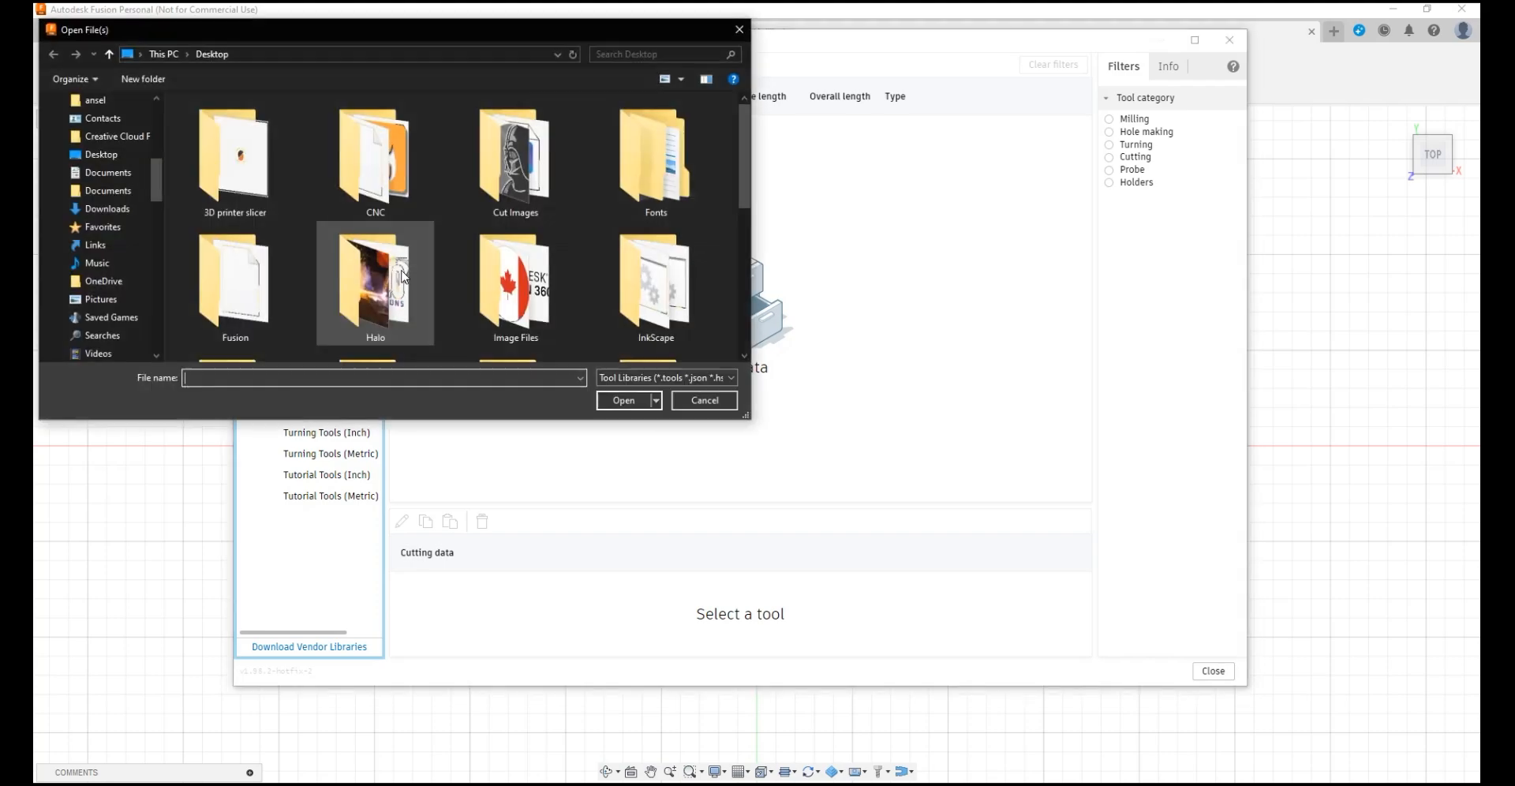
pyautogui.scroll(-5, 408, 237)
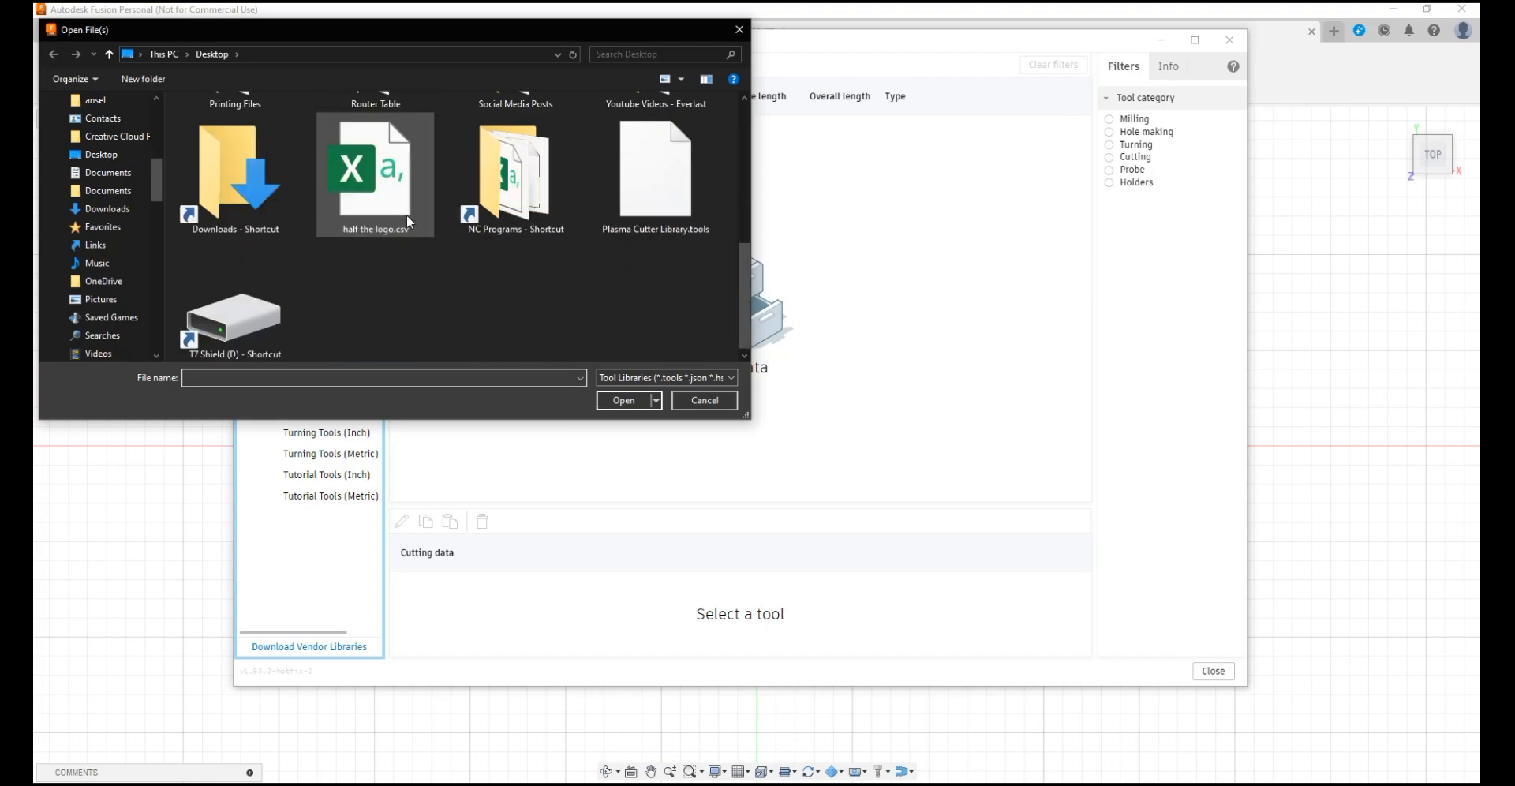
pyautogui.click(663, 189)
pyautogui.click(628, 401)
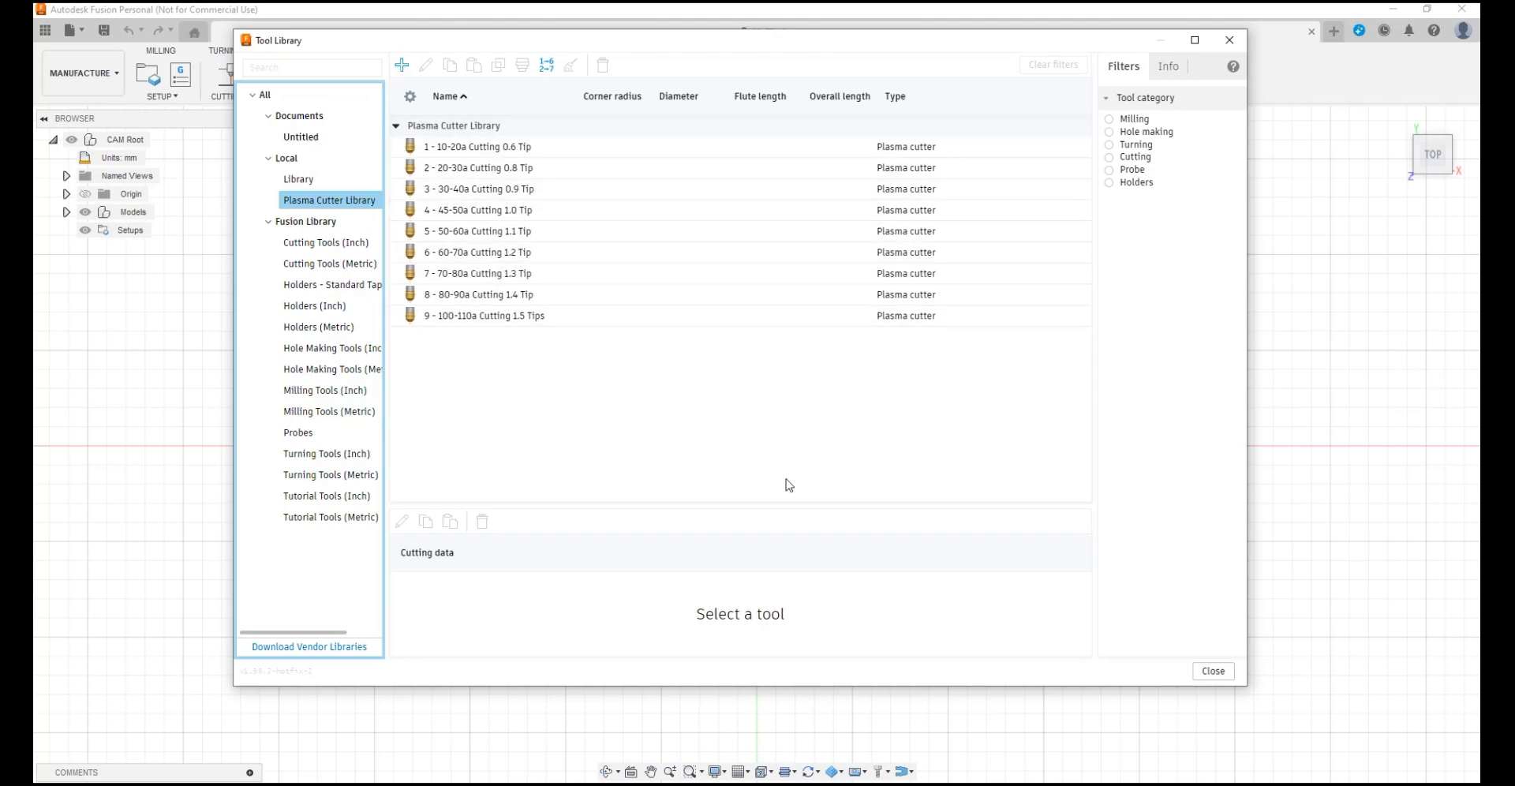
pyautogui.click(1213, 671)
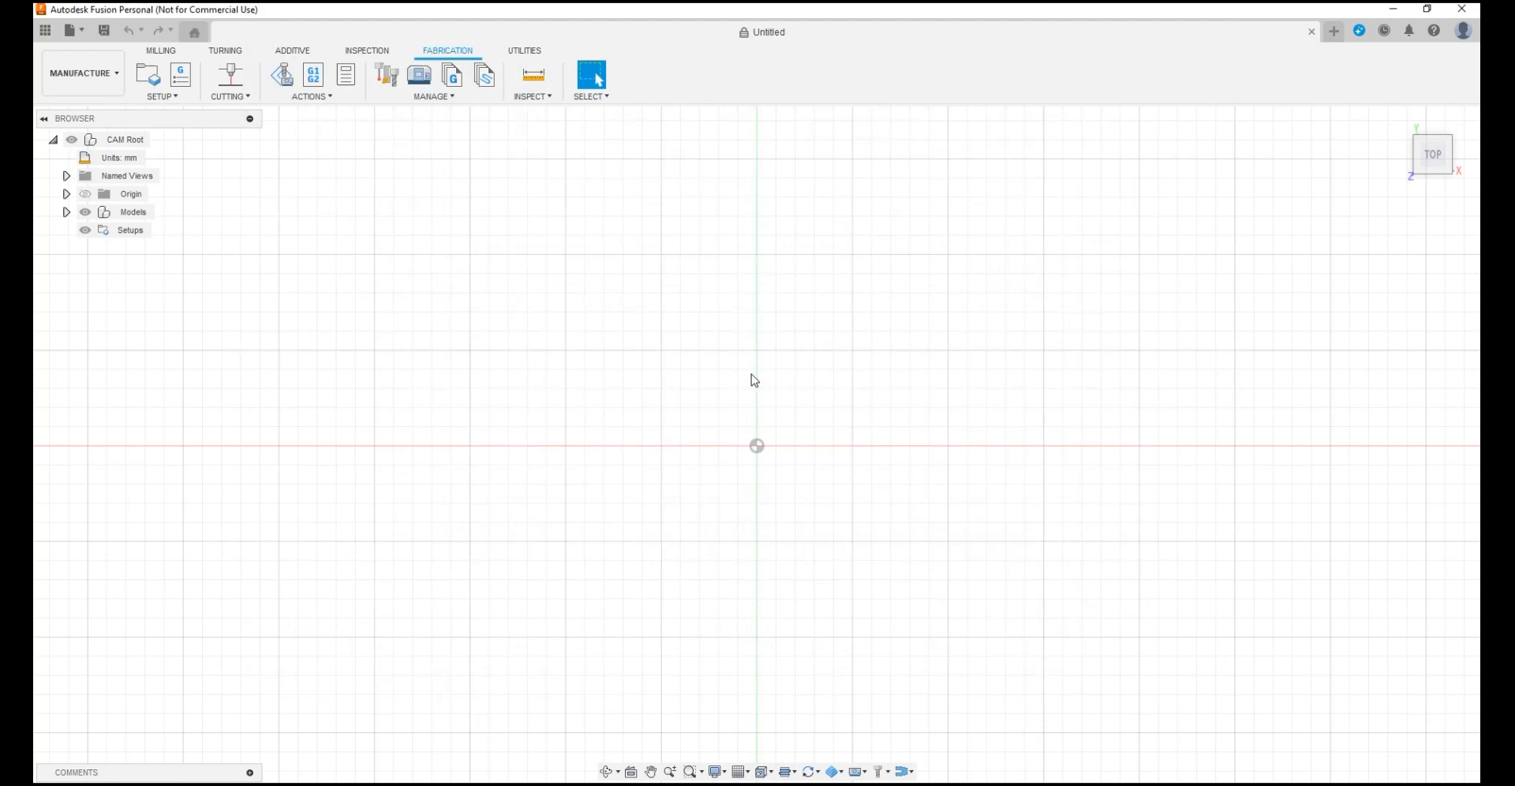
# Step: Import Halo Post Processor Fusion 360.cps into the local posts of the Post Library, and close the library
pyautogui.click(456, 81)
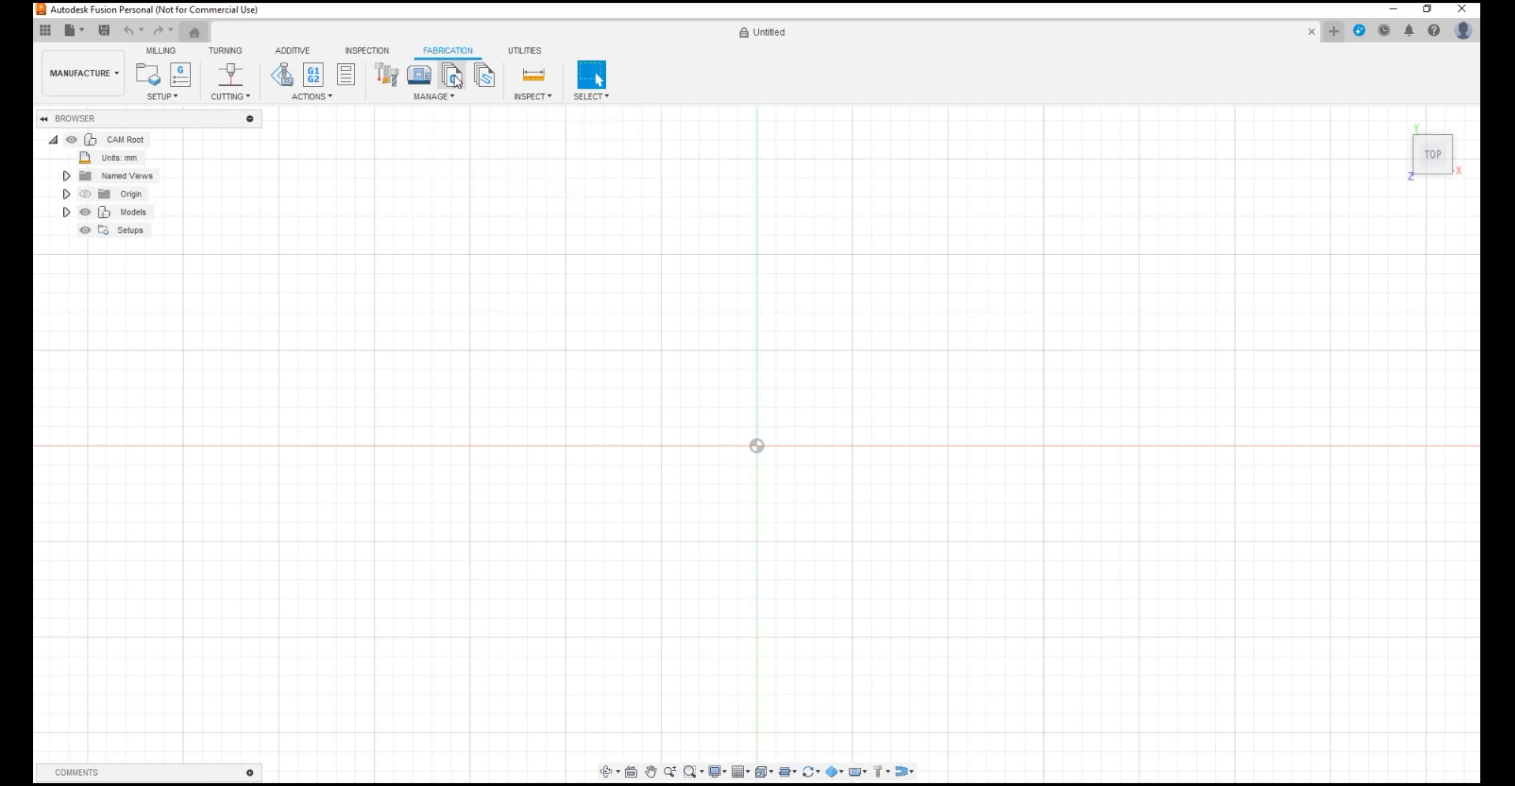
pyautogui.moveTo(714, 111); pyautogui.dragTo(550, 55)
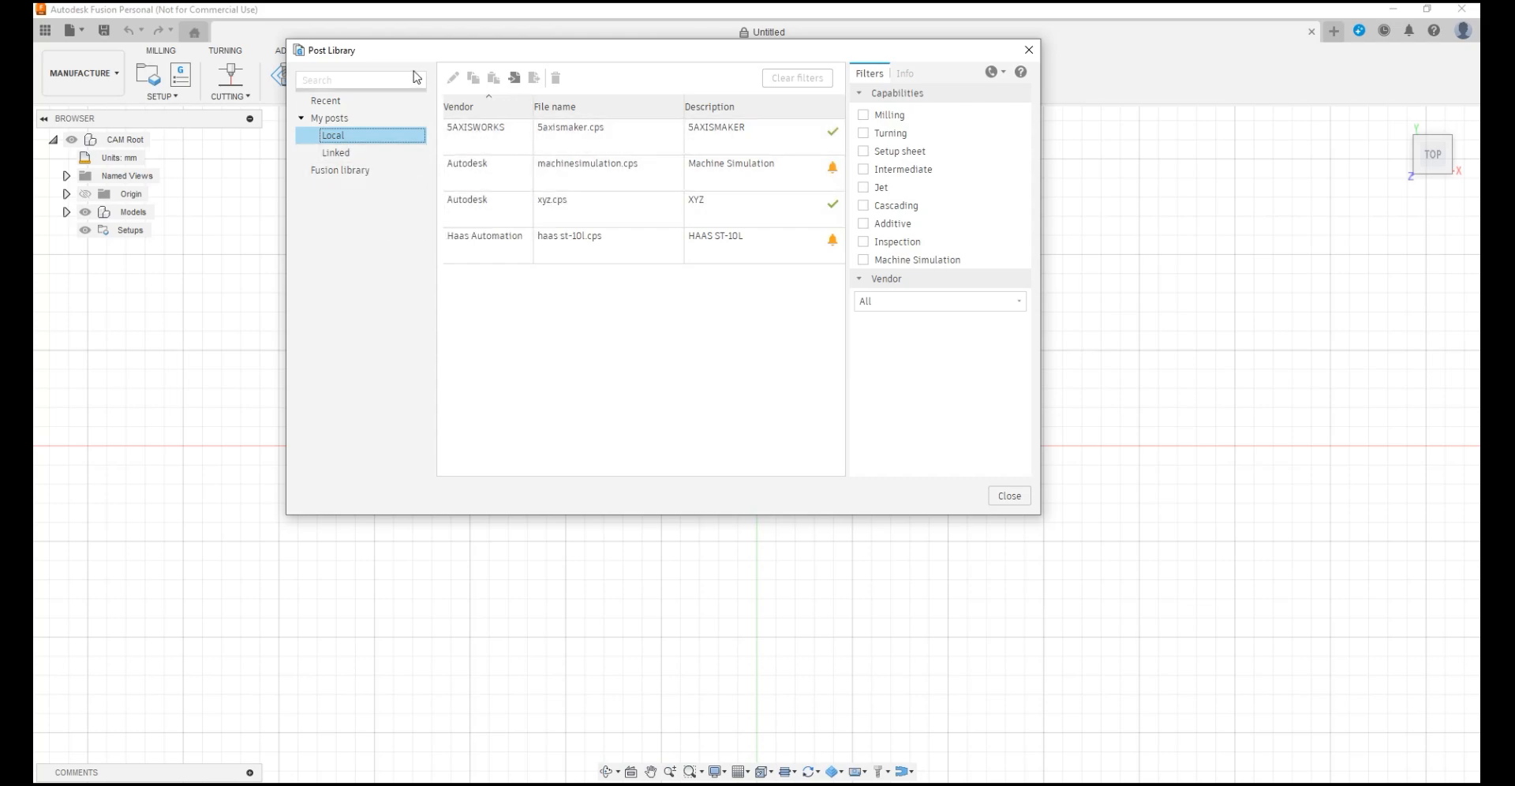
pyautogui.moveTo(417, 56); pyautogui.dragTo(640, 104)
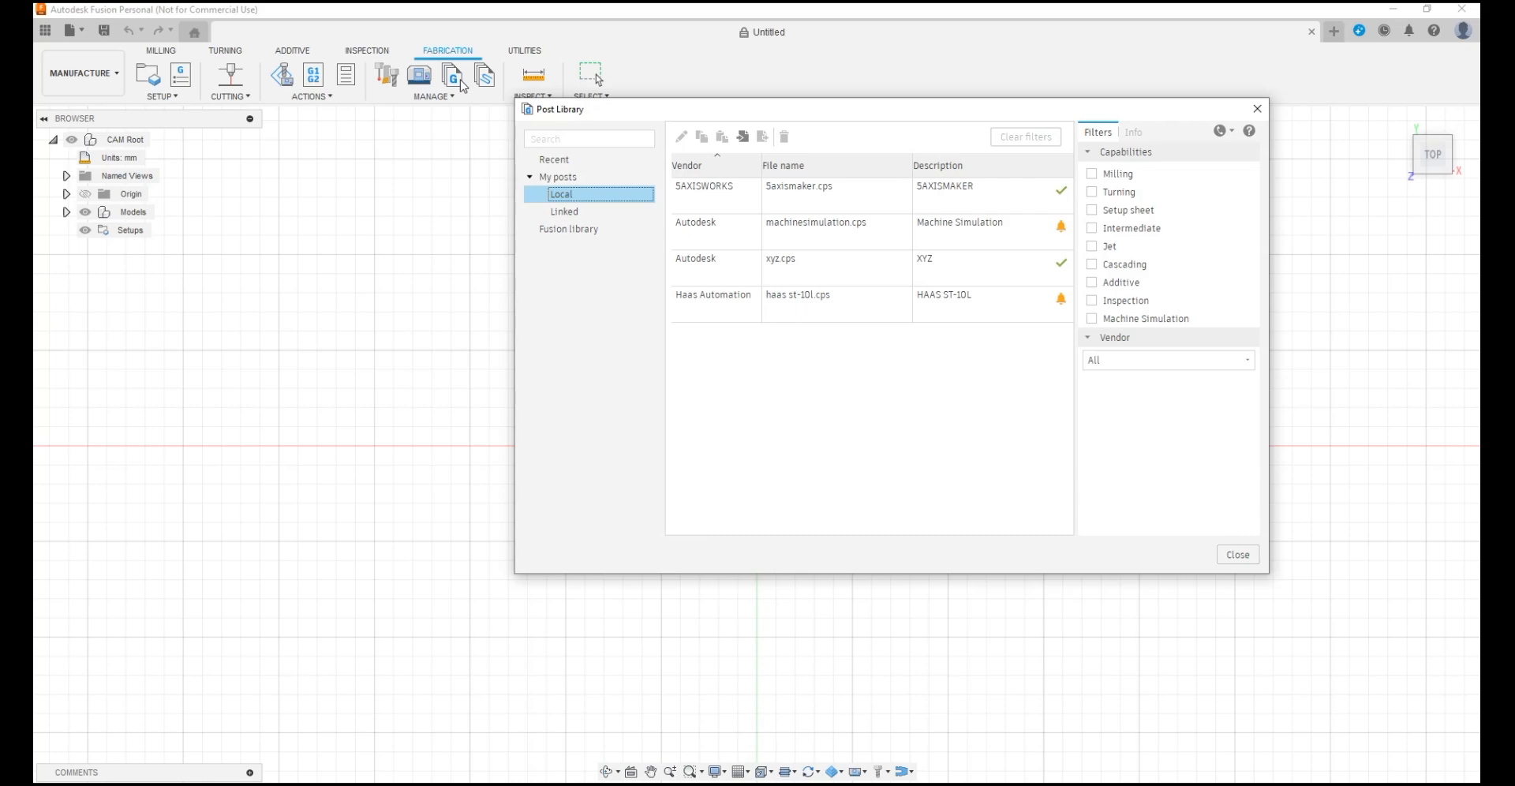
pyautogui.moveTo(718, 108); pyautogui.dragTo(526, 86)
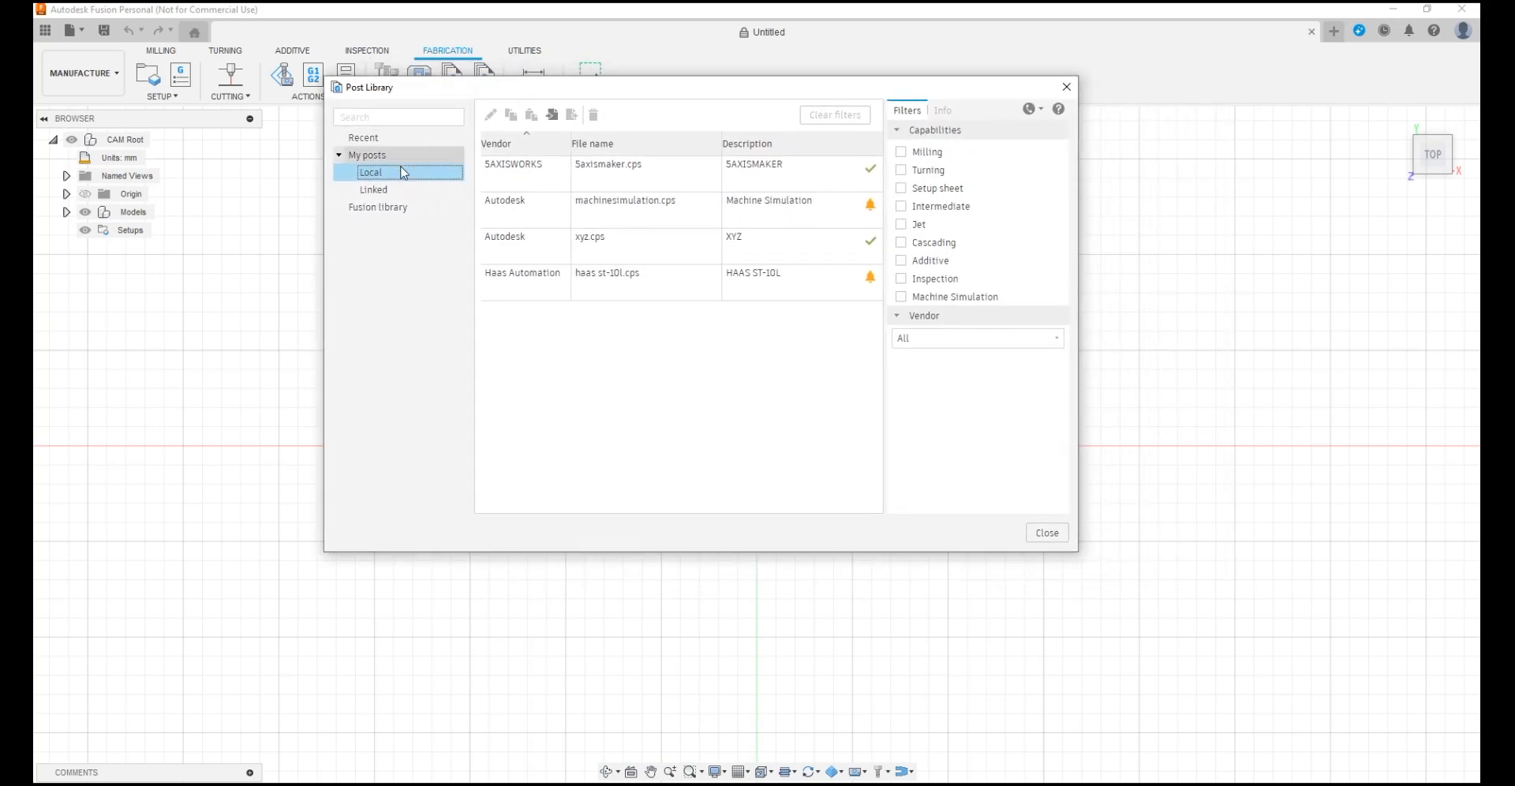
pyautogui.click(552, 115)
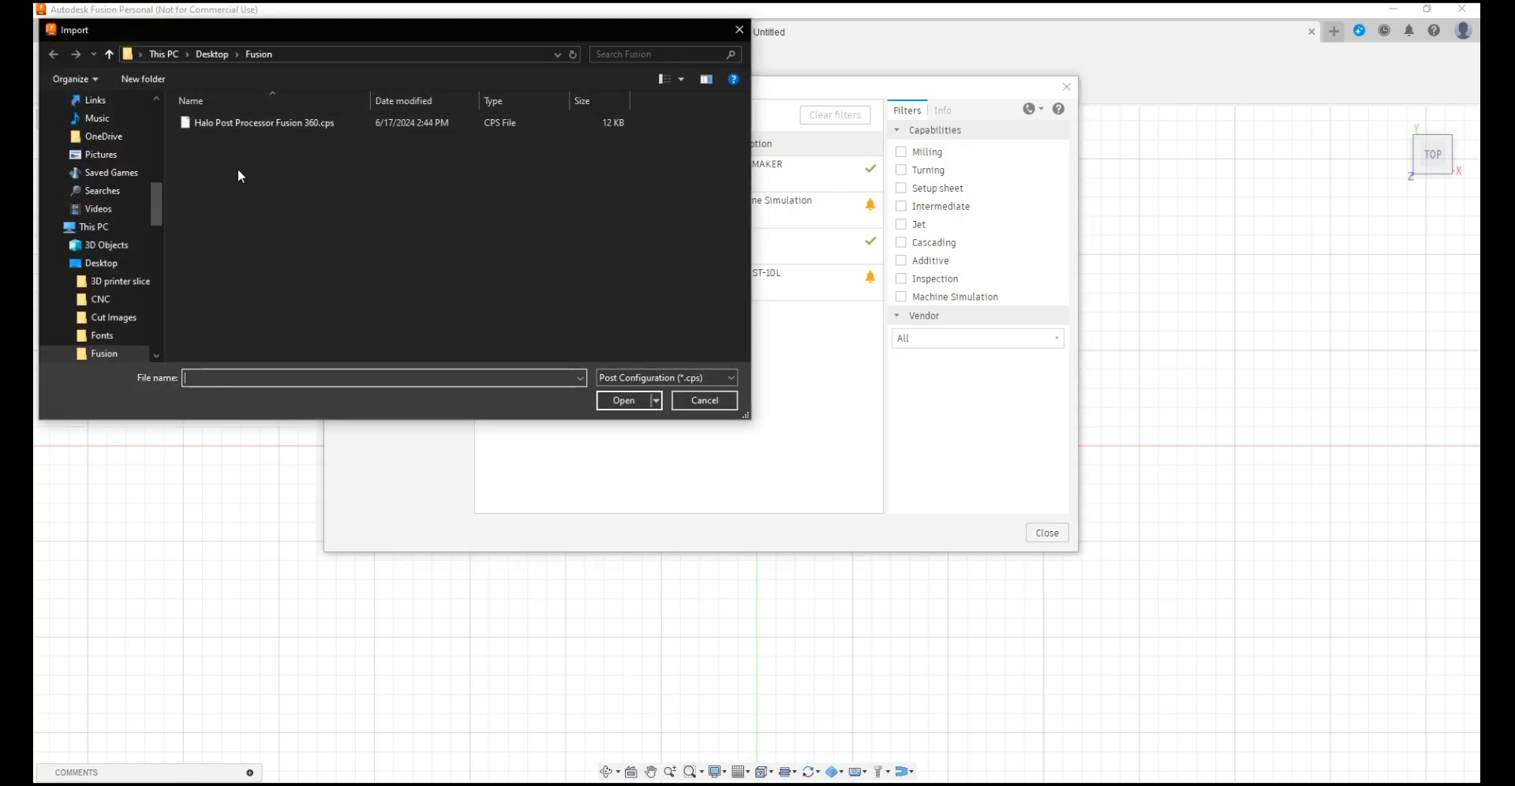
pyautogui.click(267, 120)
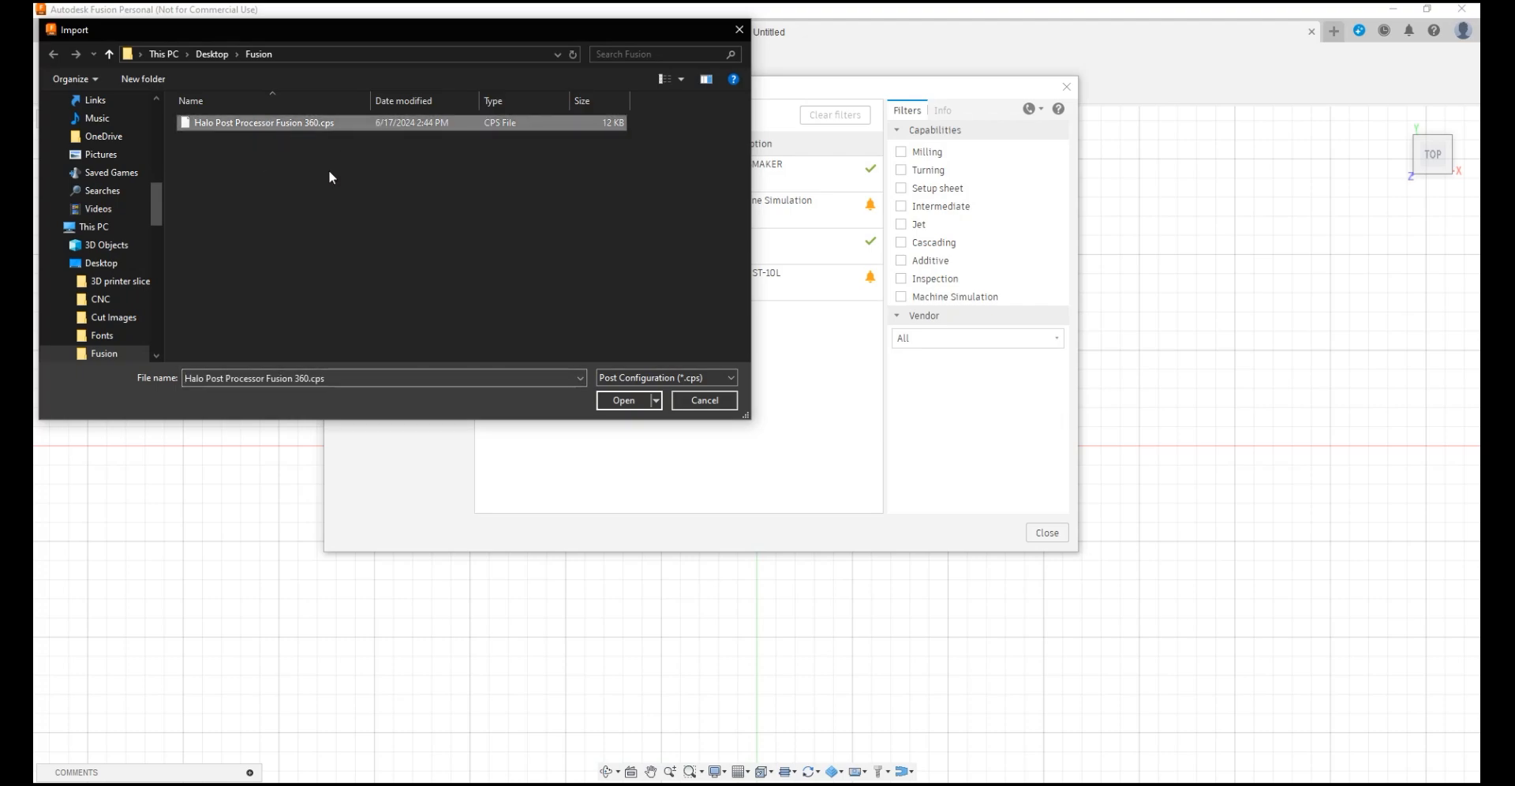
pyautogui.click(622, 401)
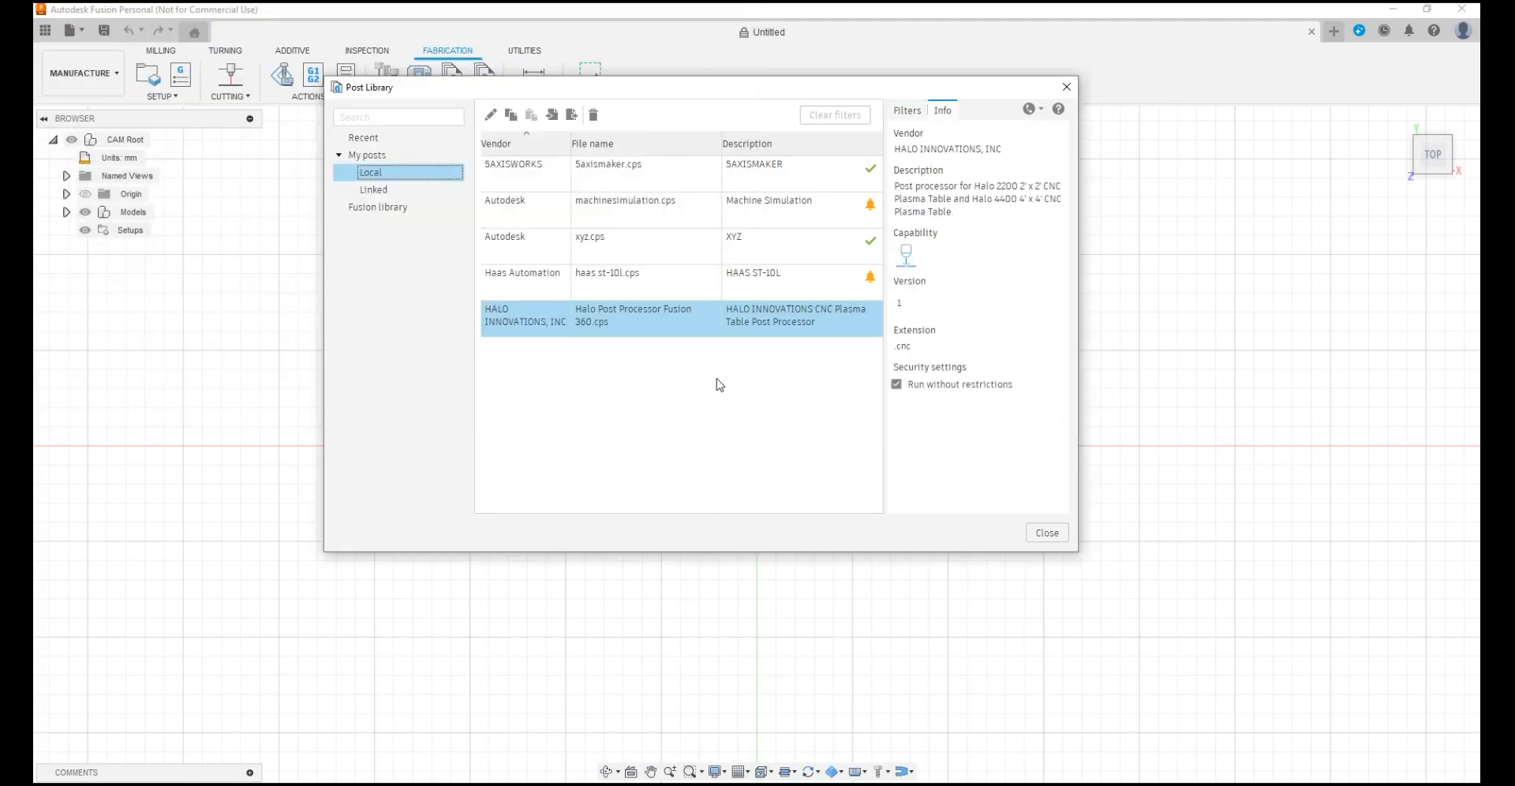
pyautogui.click(765, 451)
pyautogui.click(700, 324)
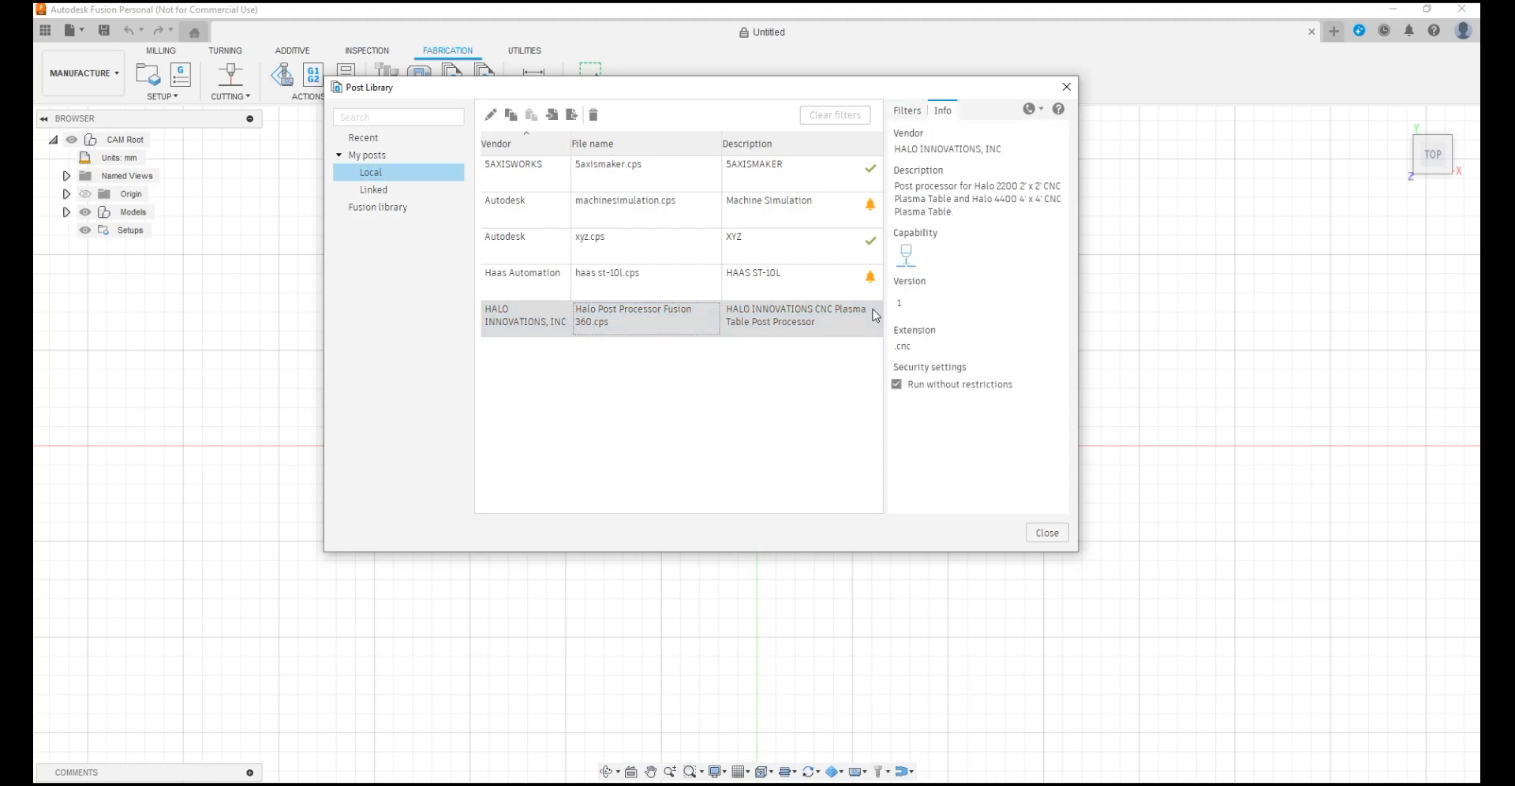
pyautogui.click(1046, 532)
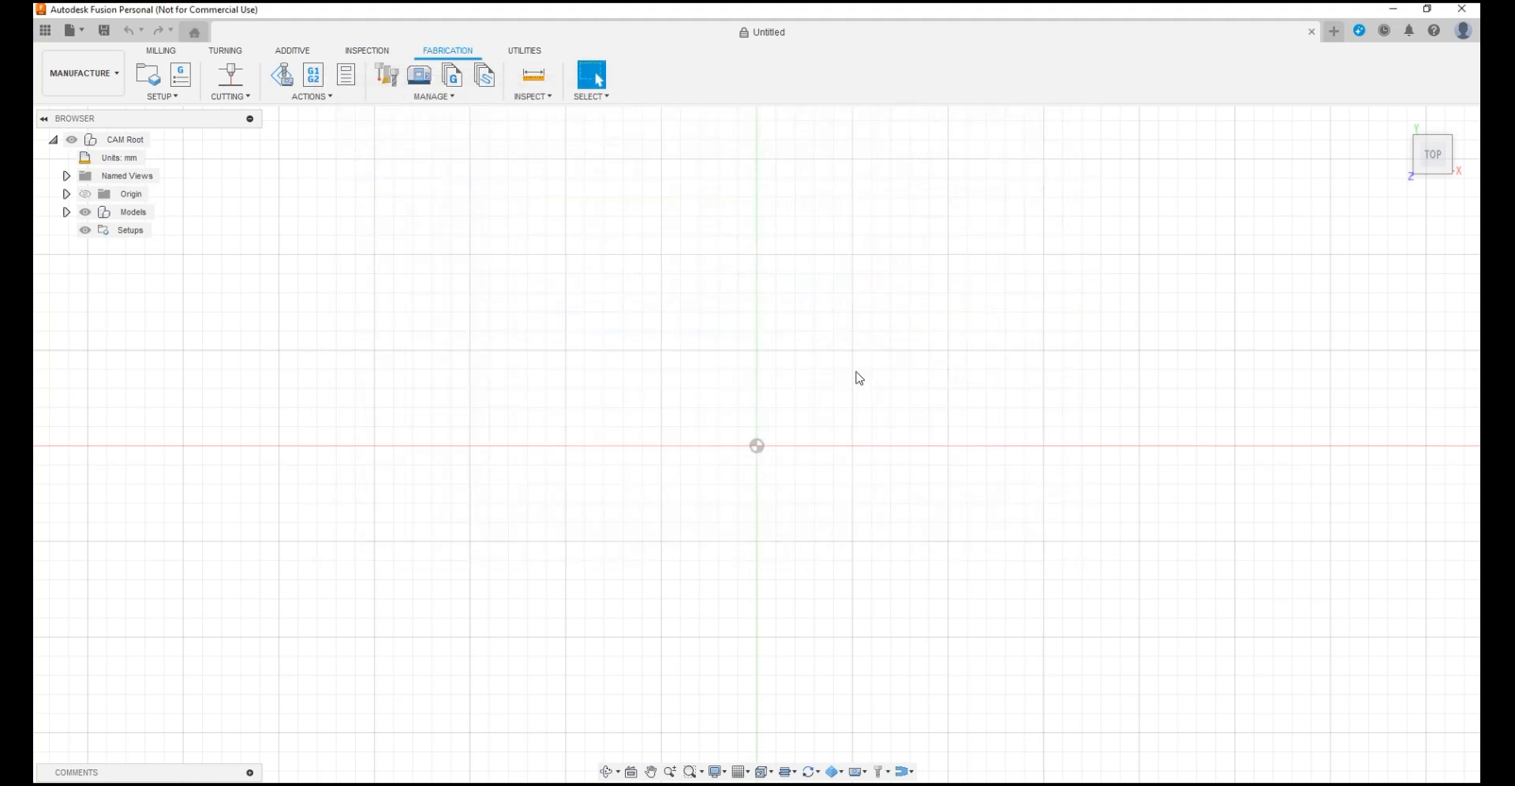
# Step: Return to the Design workspace and save the document as New Design in the Admin Project location
pyautogui.click(105, 75)
pyautogui.click(109, 117)
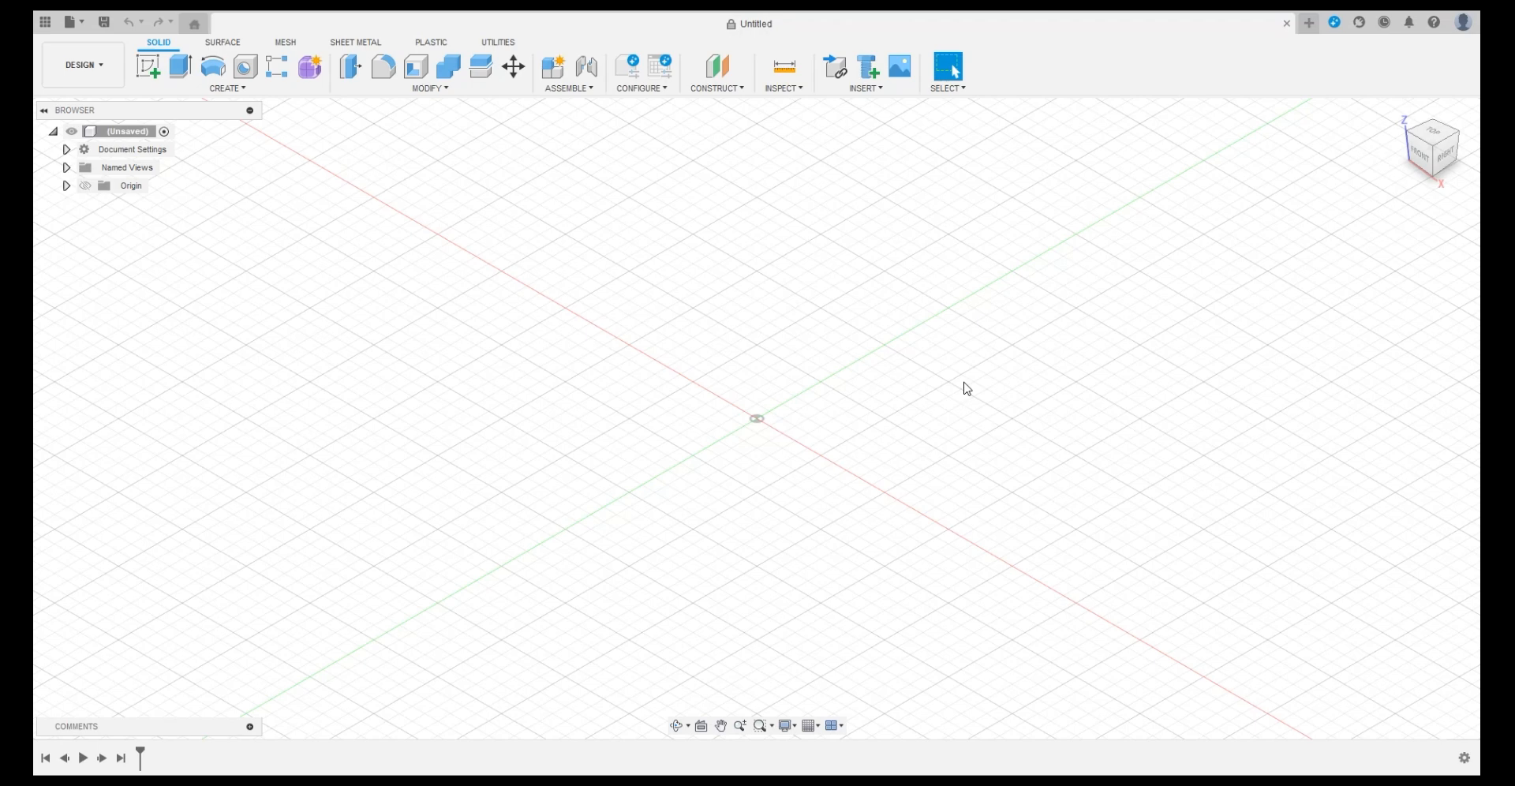
pyautogui.hotkey('ctrl', 's')
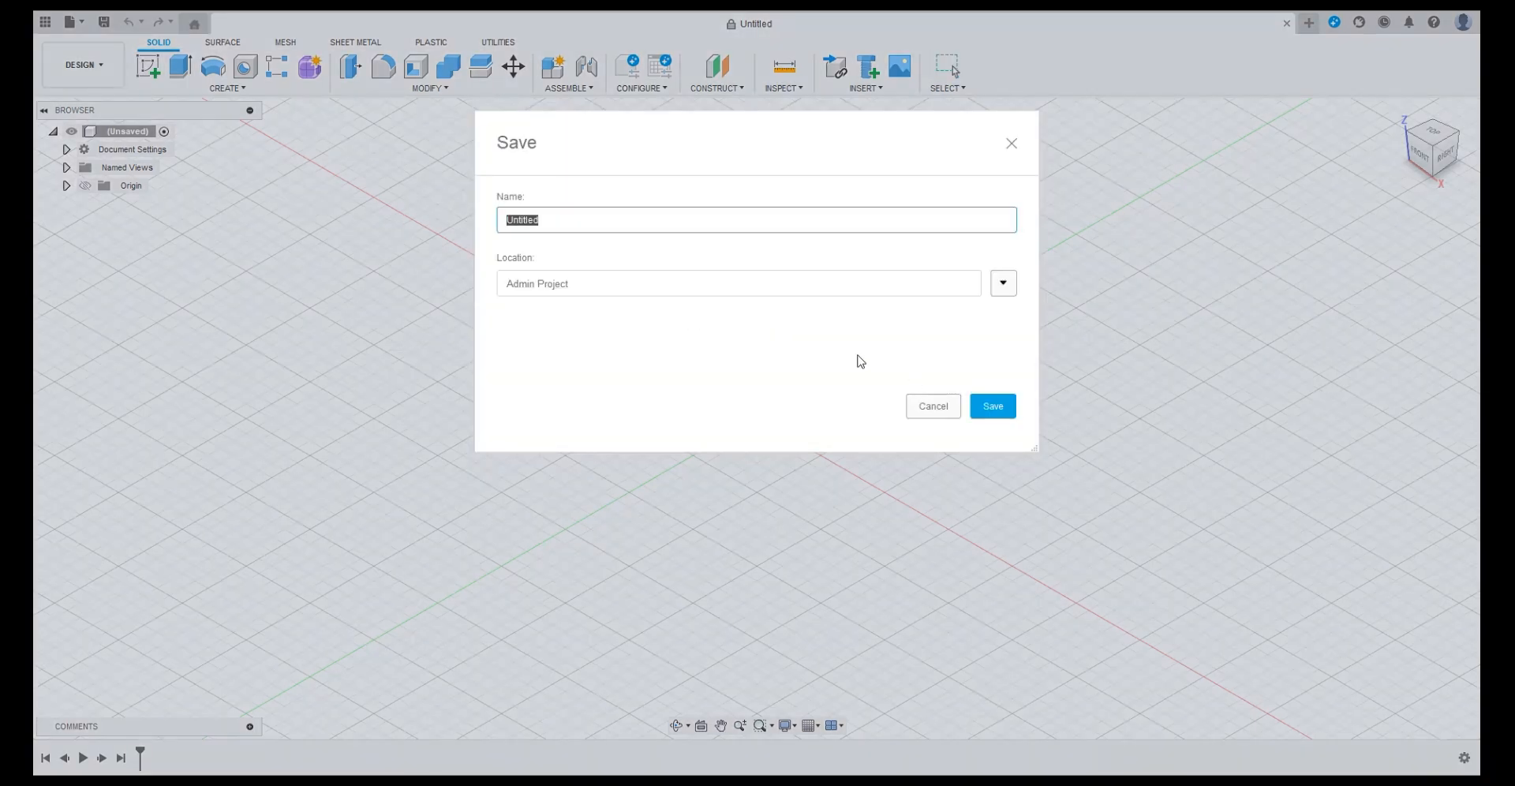
pyautogui.write('New Design')
pyautogui.press('Return')
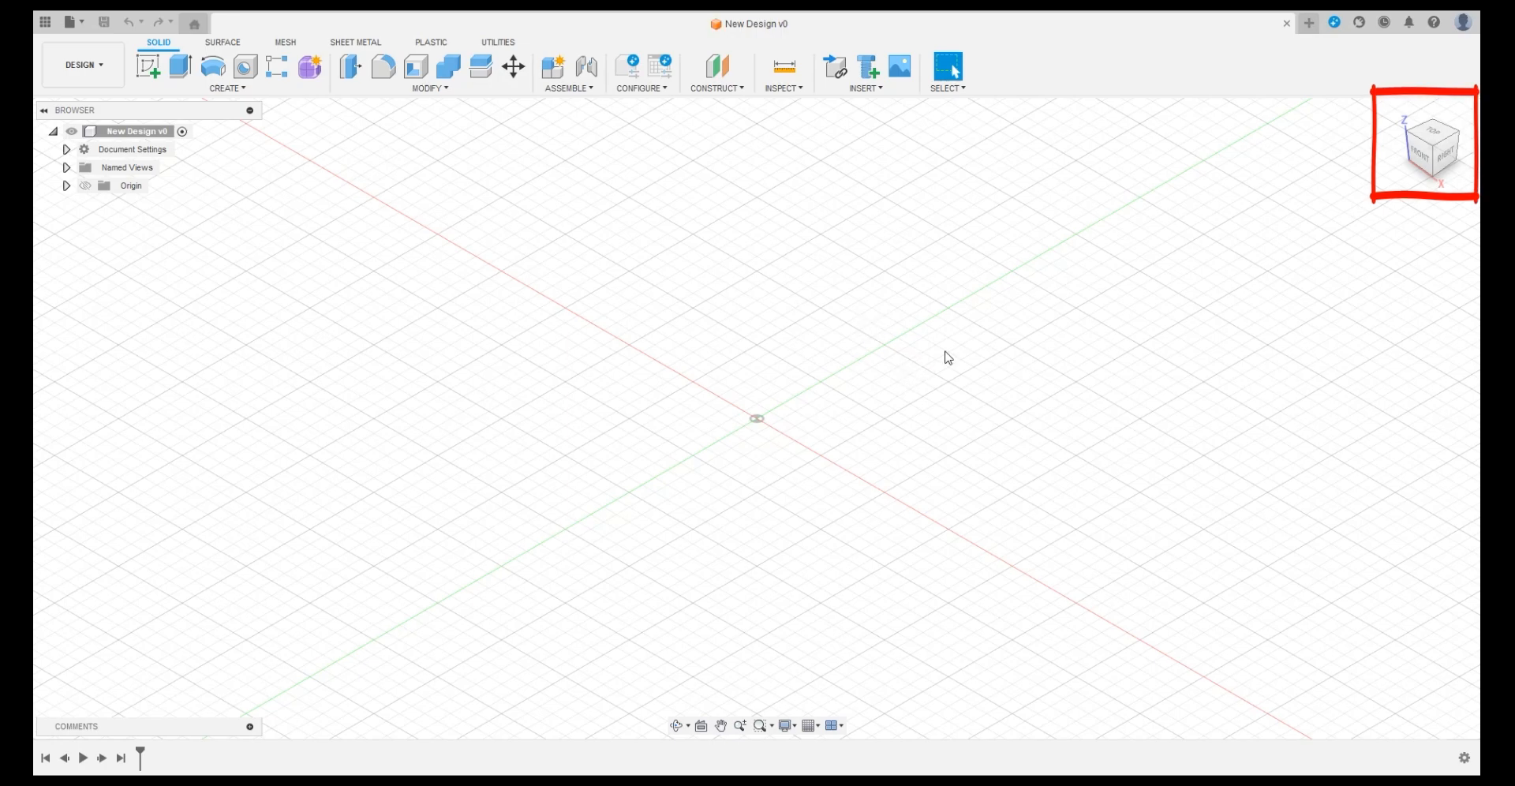
# Step: Create an internal standard component named Metal Sheet under New Design and leave it activated
pyautogui.moveTo(1409, 121)
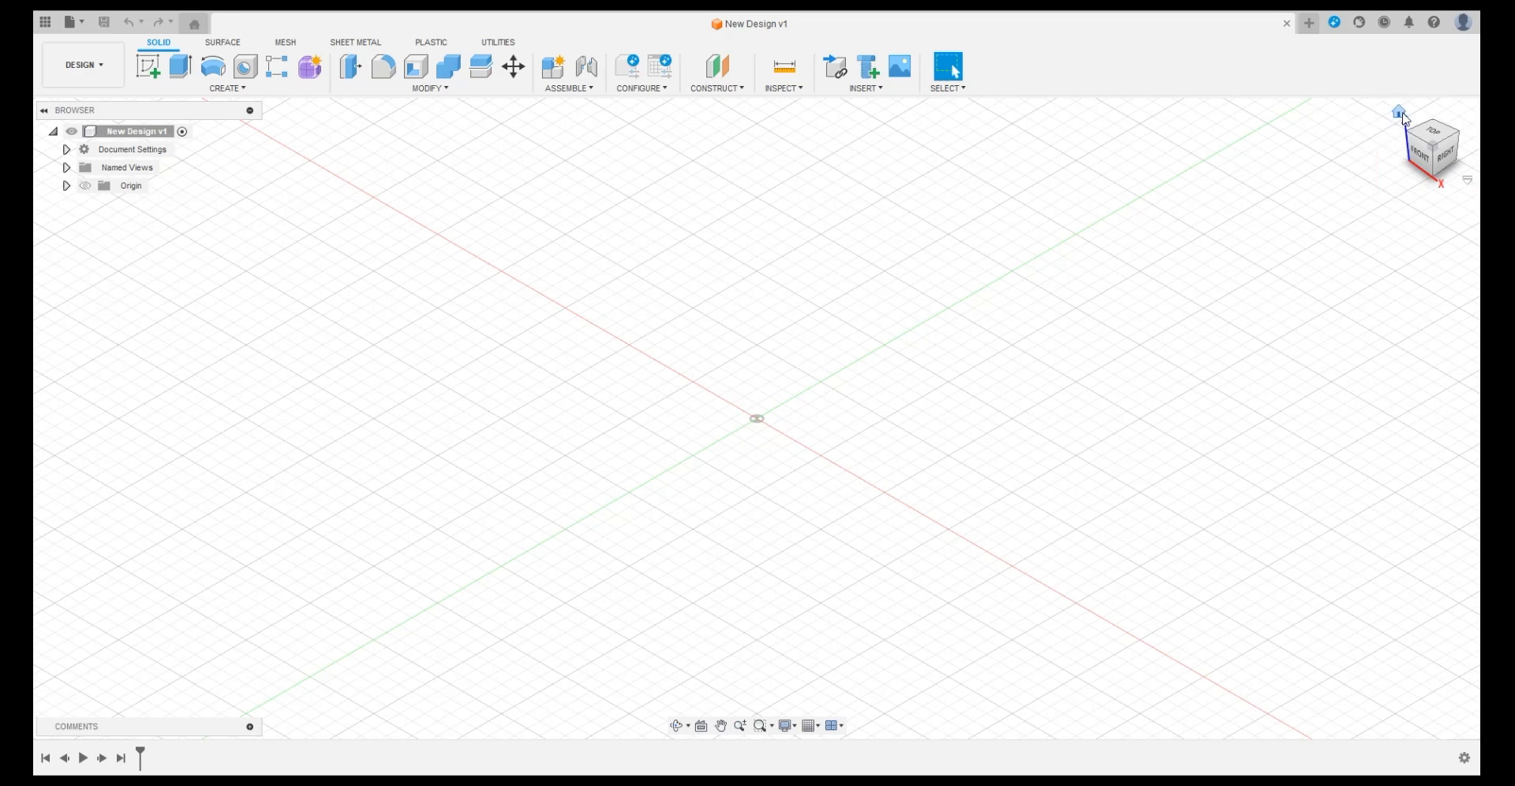
pyautogui.click(1437, 140)
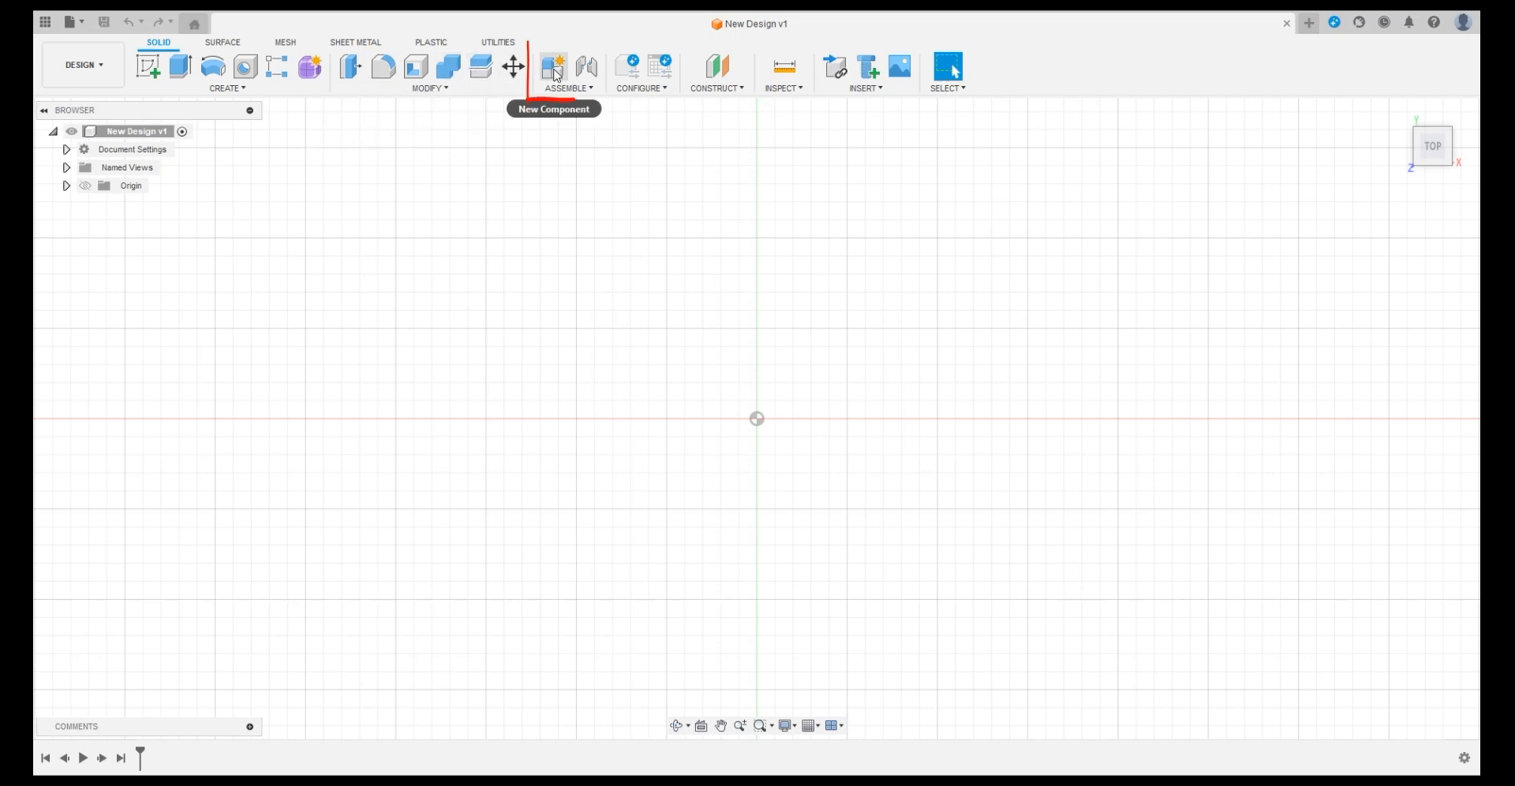
pyautogui.click(556, 74)
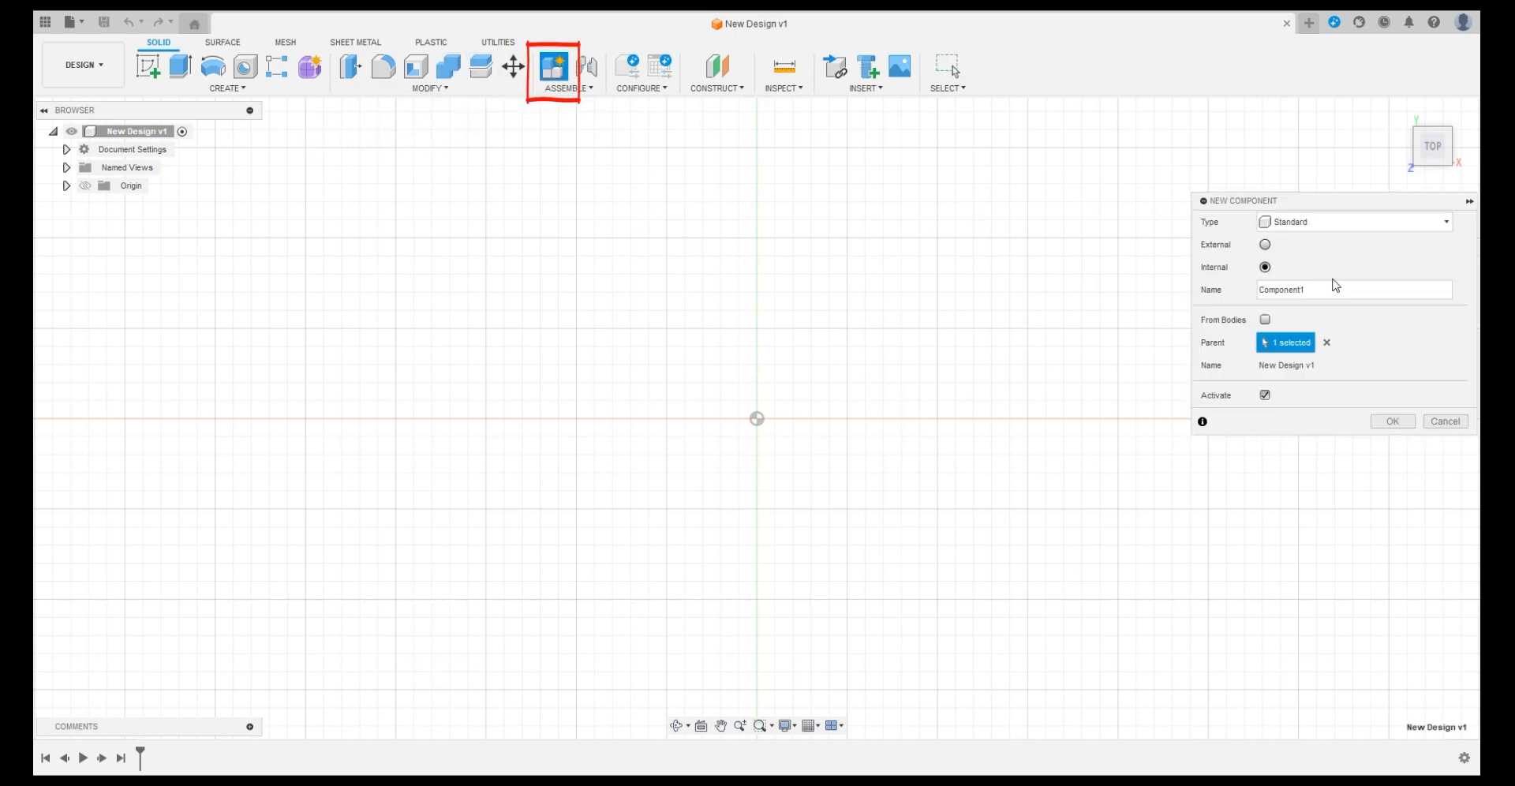
pyautogui.doubleClick(1297, 289)
pyautogui.write('Metal Sheet')
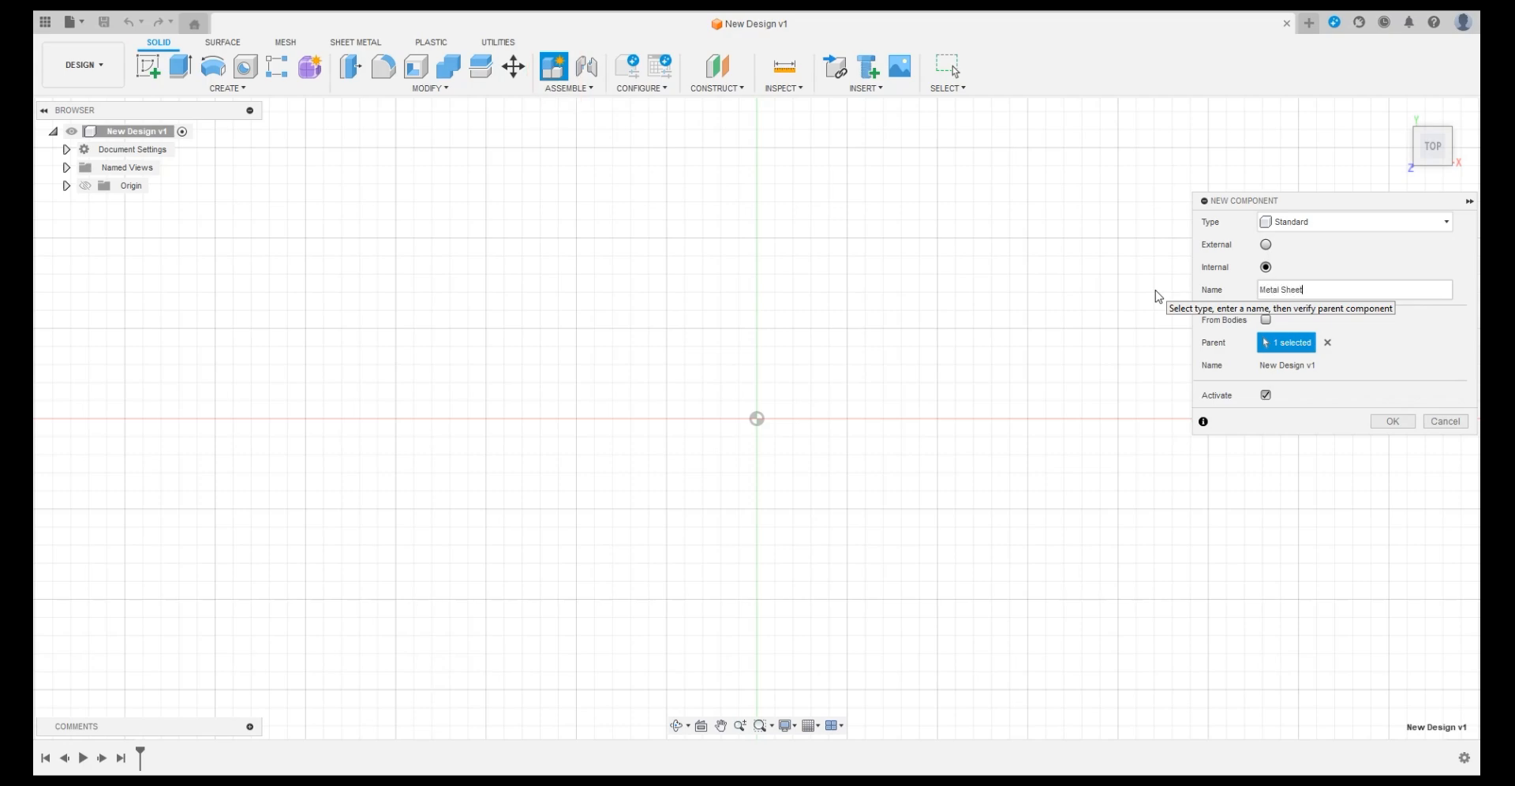
pyautogui.click(1393, 422)
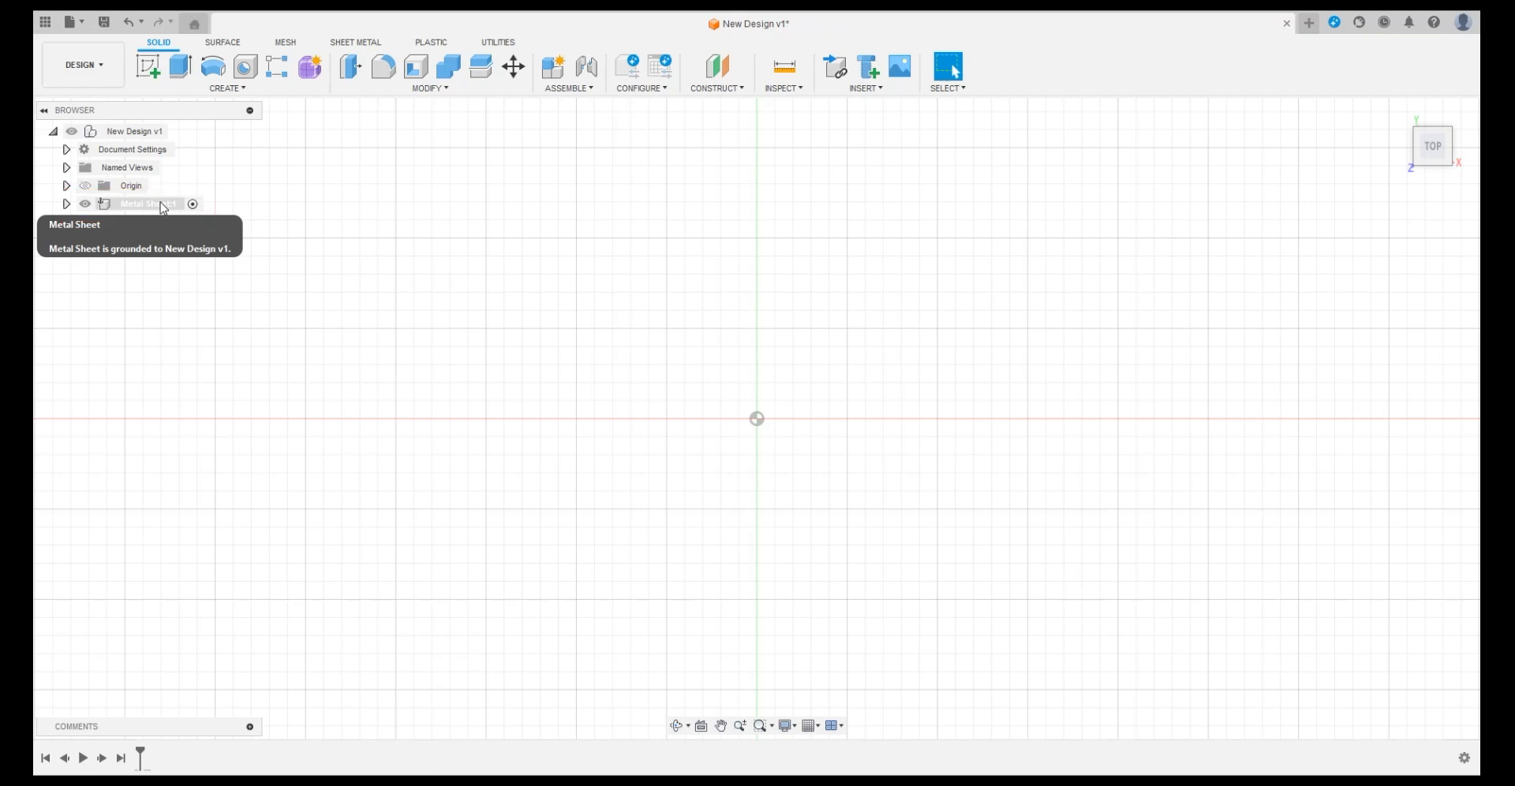
# Step: Start a Box for the Metal Sheet component on the XY plane and draw its 120 by 120 mm base up and right of the origin
pyautogui.click(162, 205)
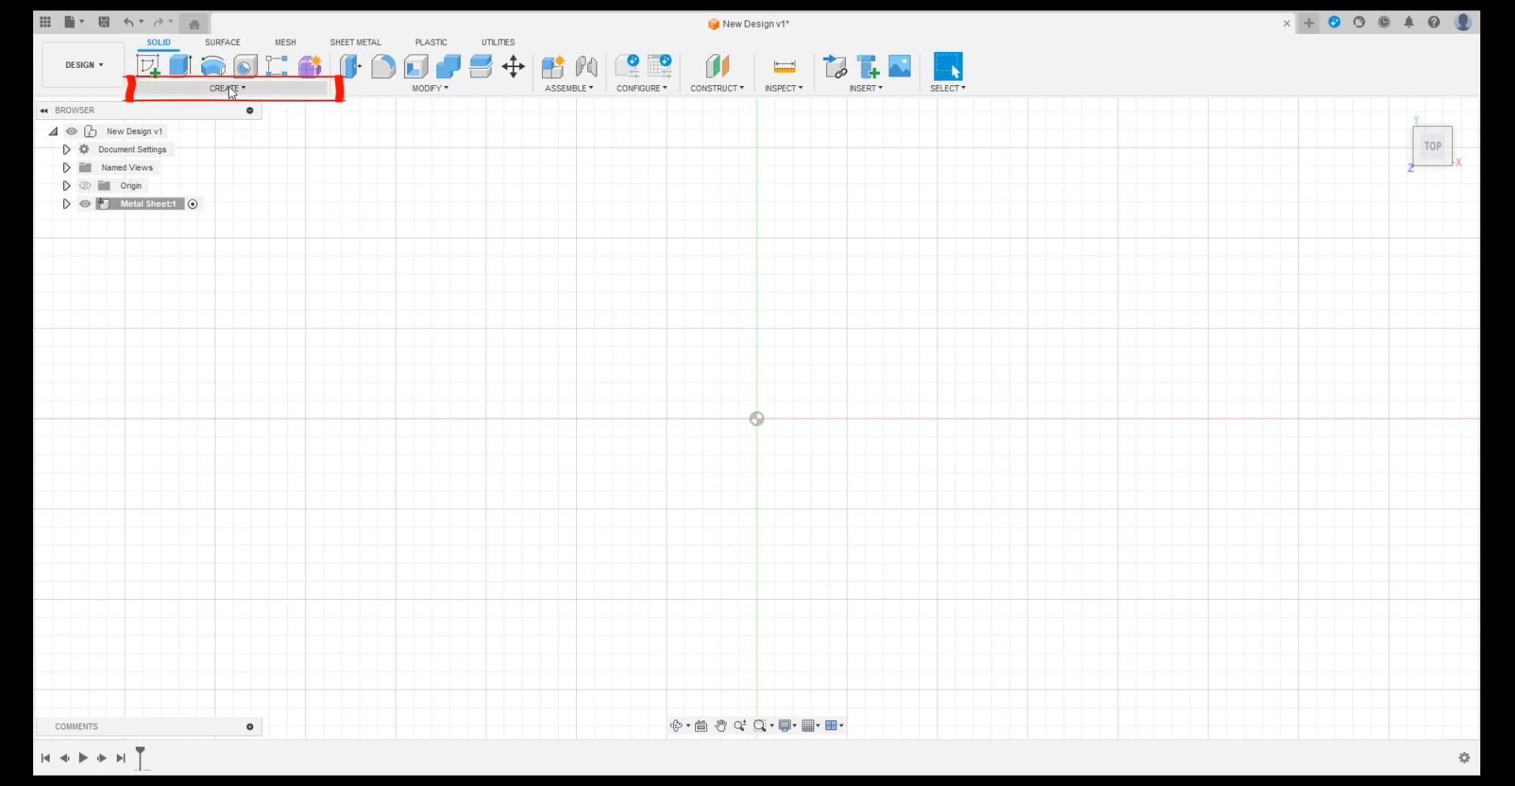
pyautogui.click(228, 89)
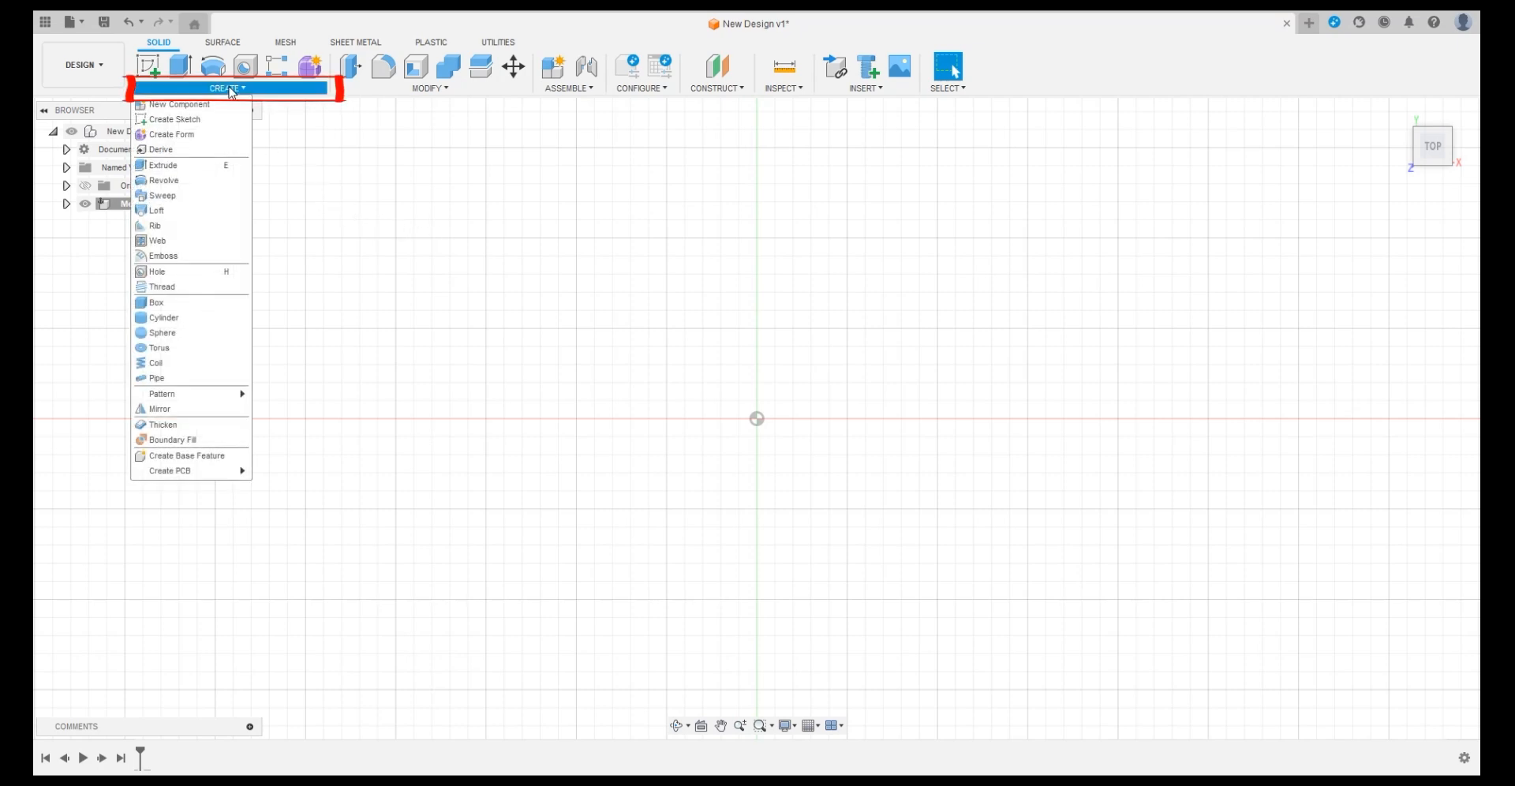
pyautogui.click(156, 302)
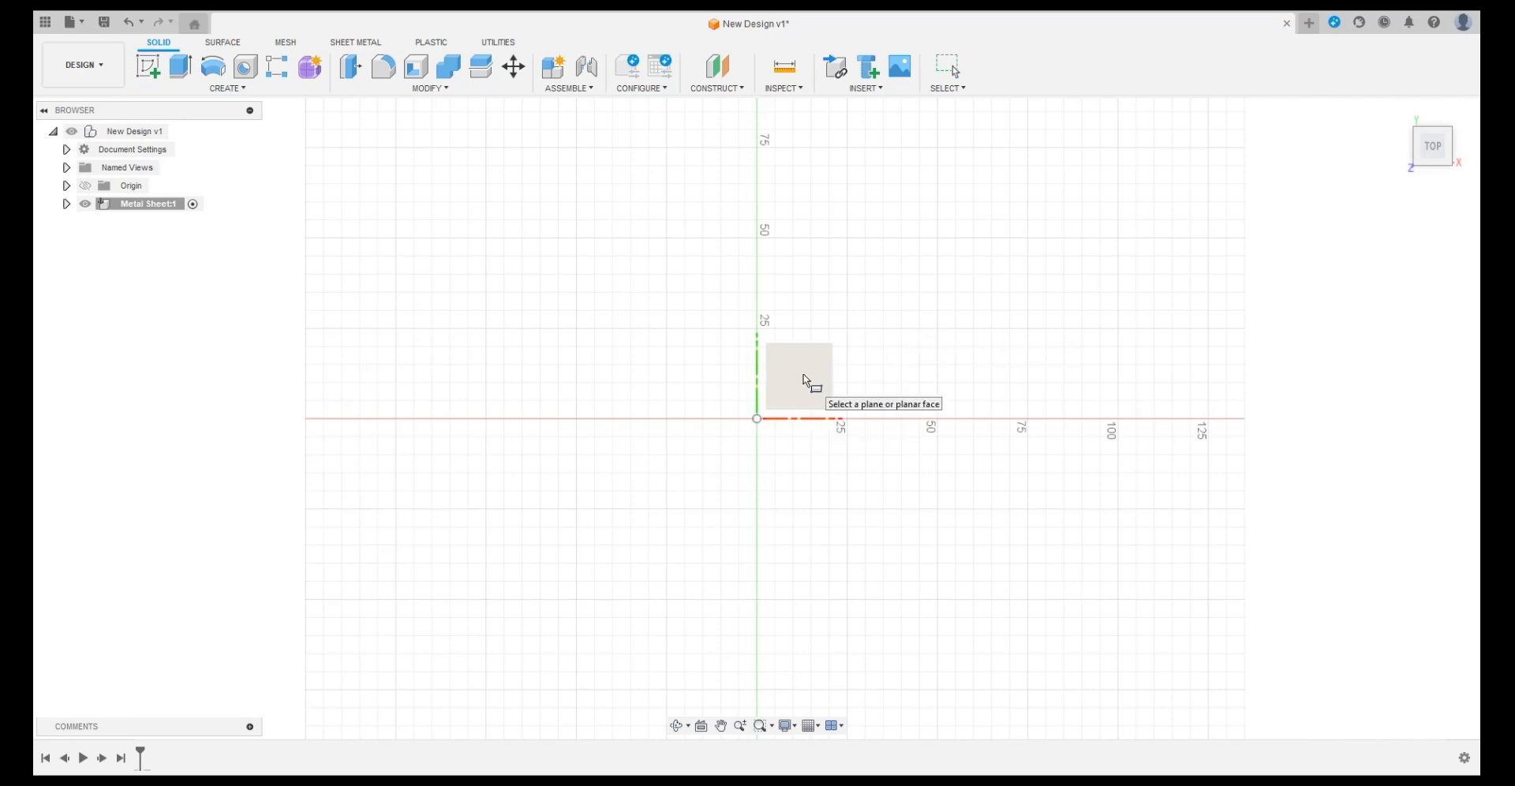
pyautogui.press('Escape')
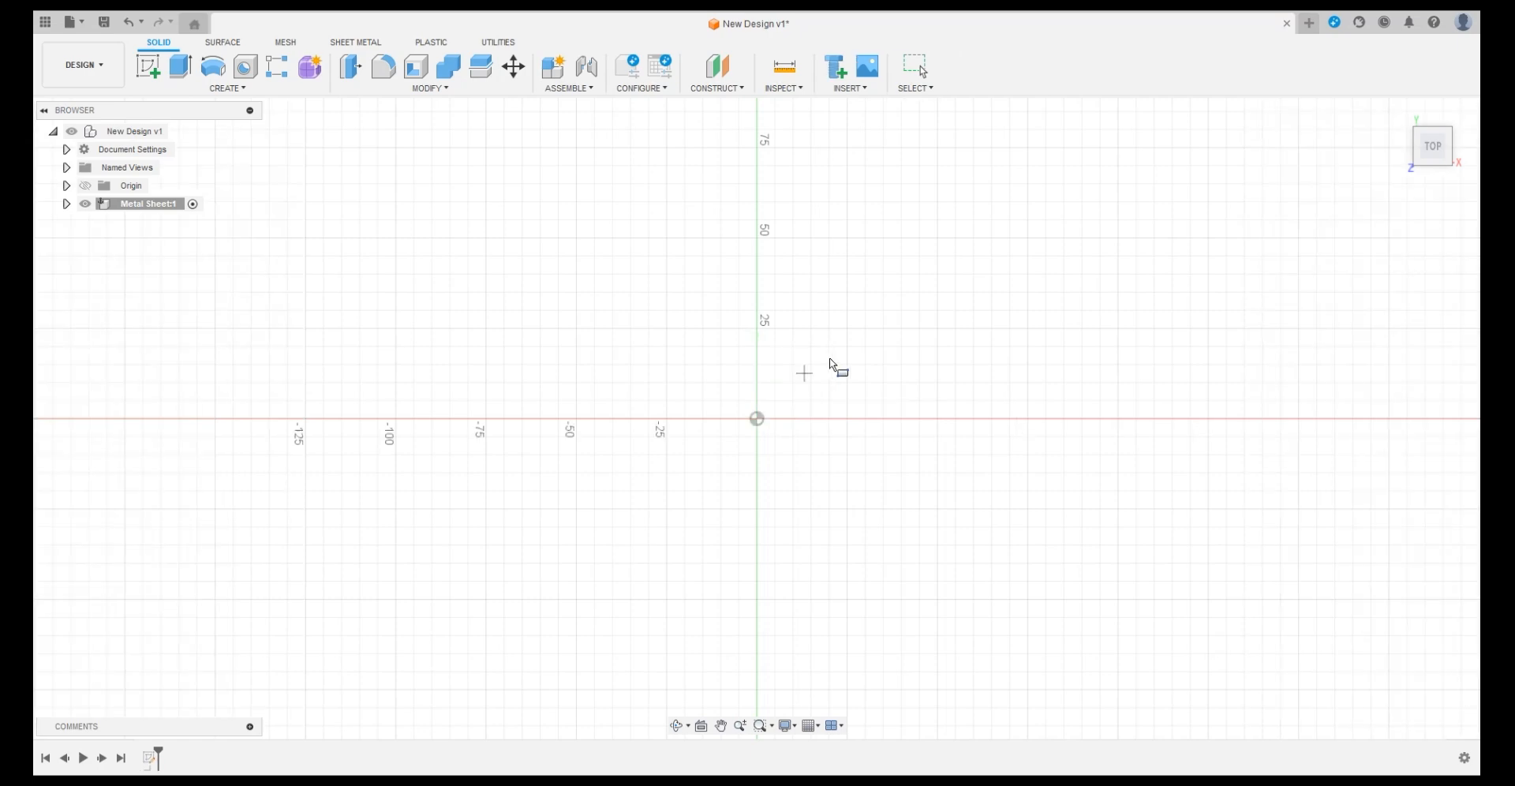
pyautogui.moveTo(938, 292); pyautogui.dragTo(848, 460, button='middle')
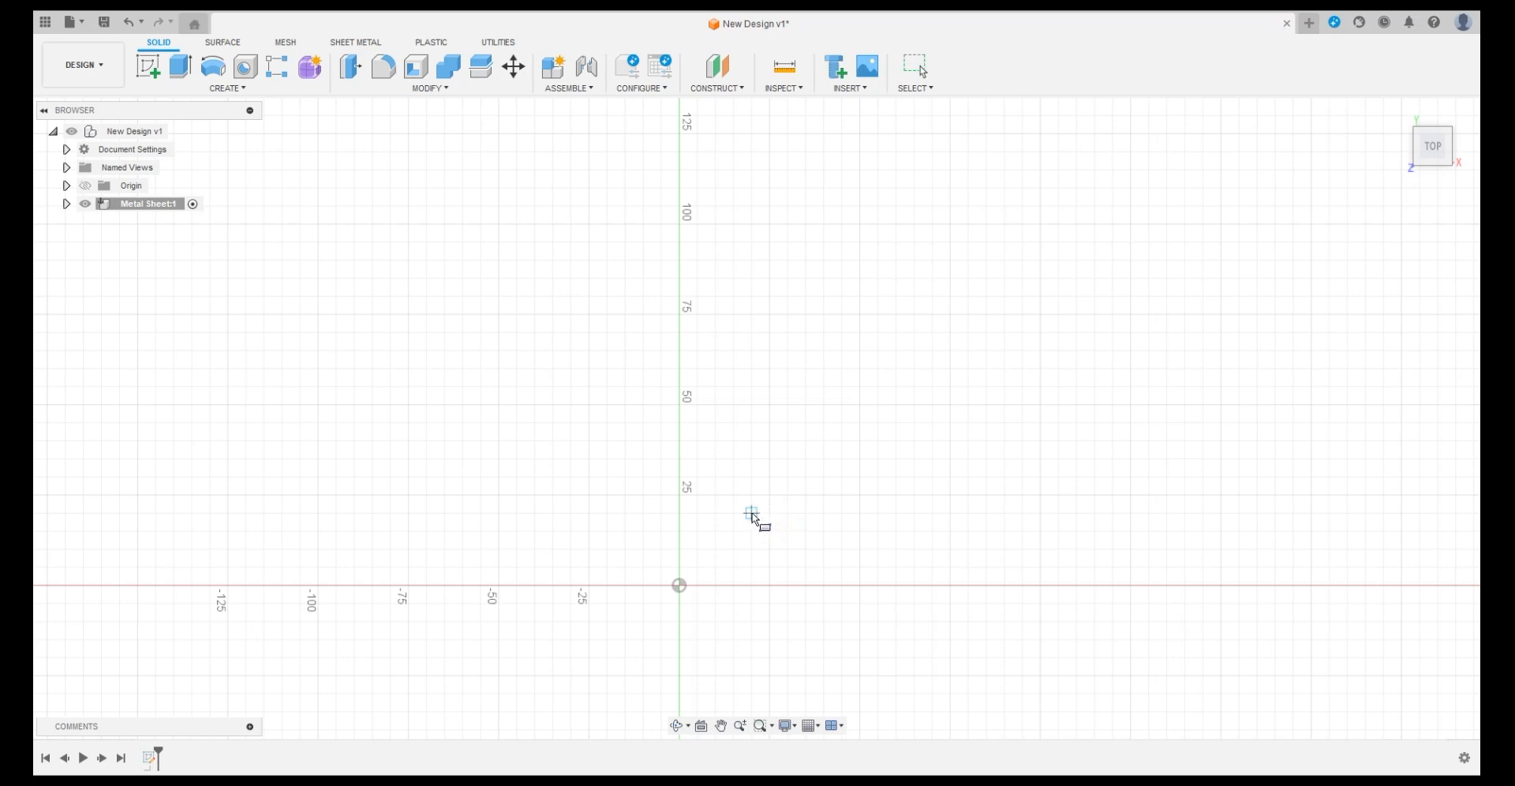
pyautogui.click(751, 513)
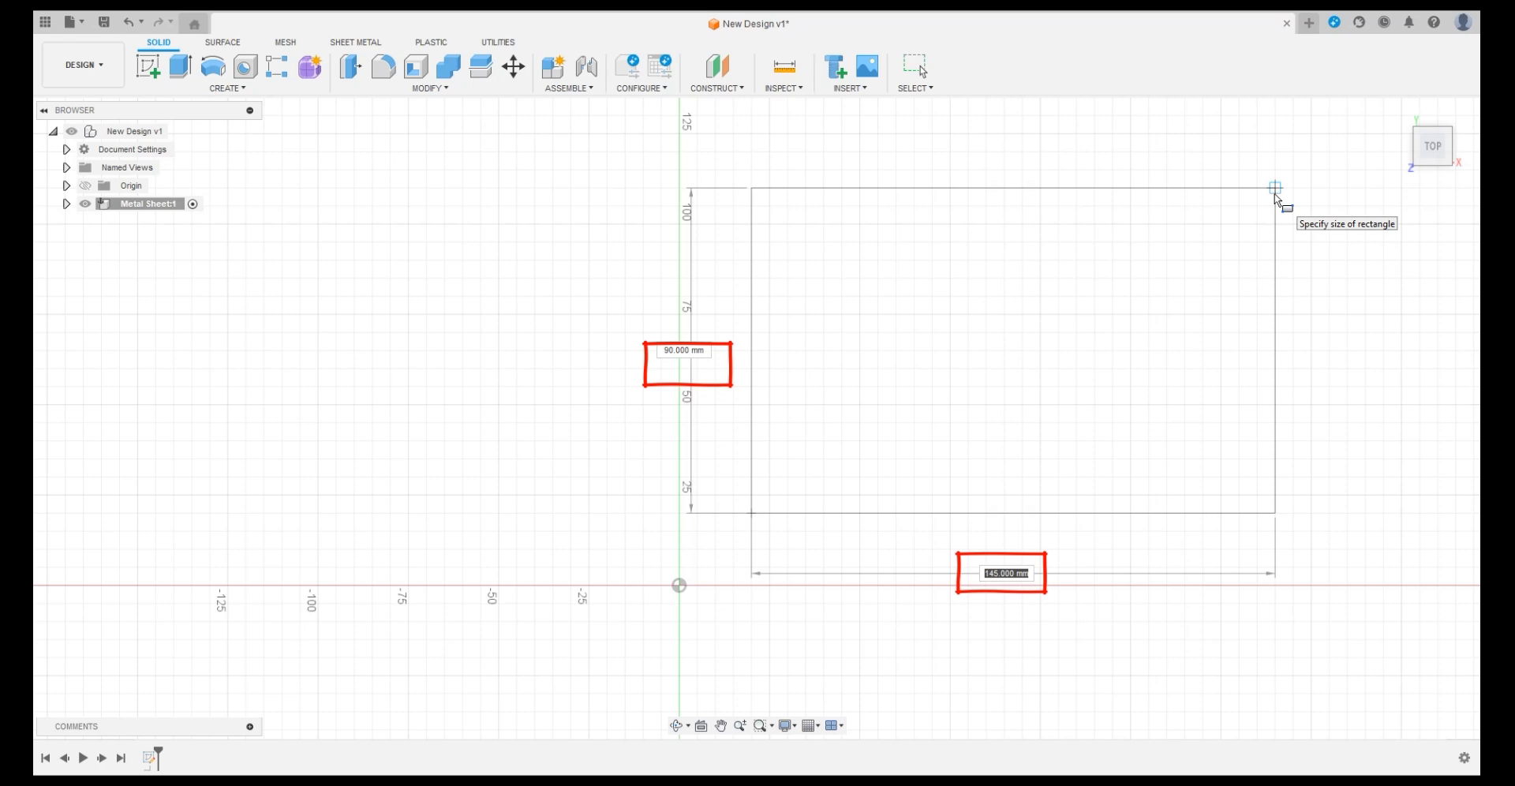
pyautogui.write('120')
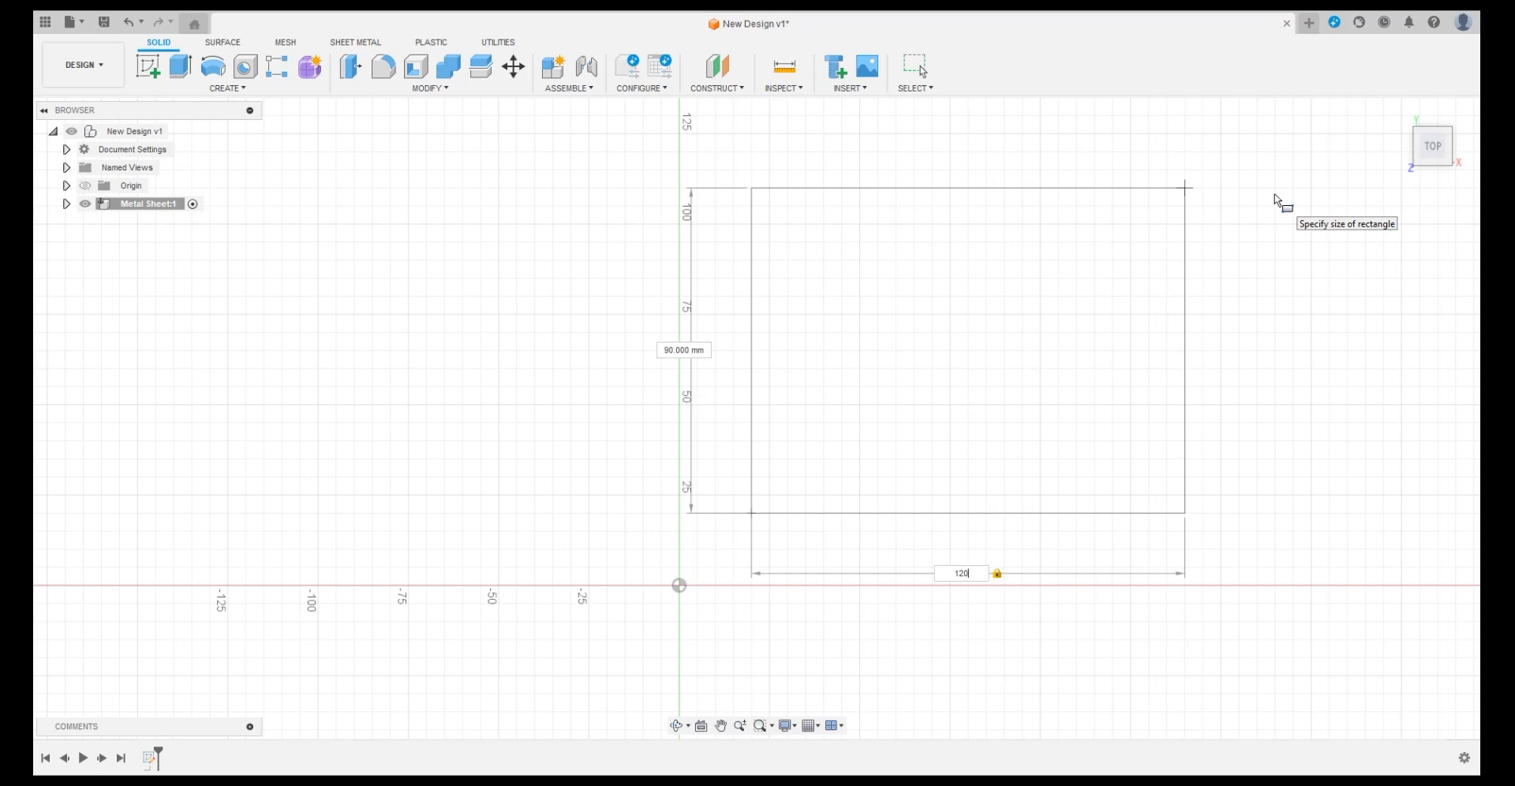
pyautogui.press('Tab')
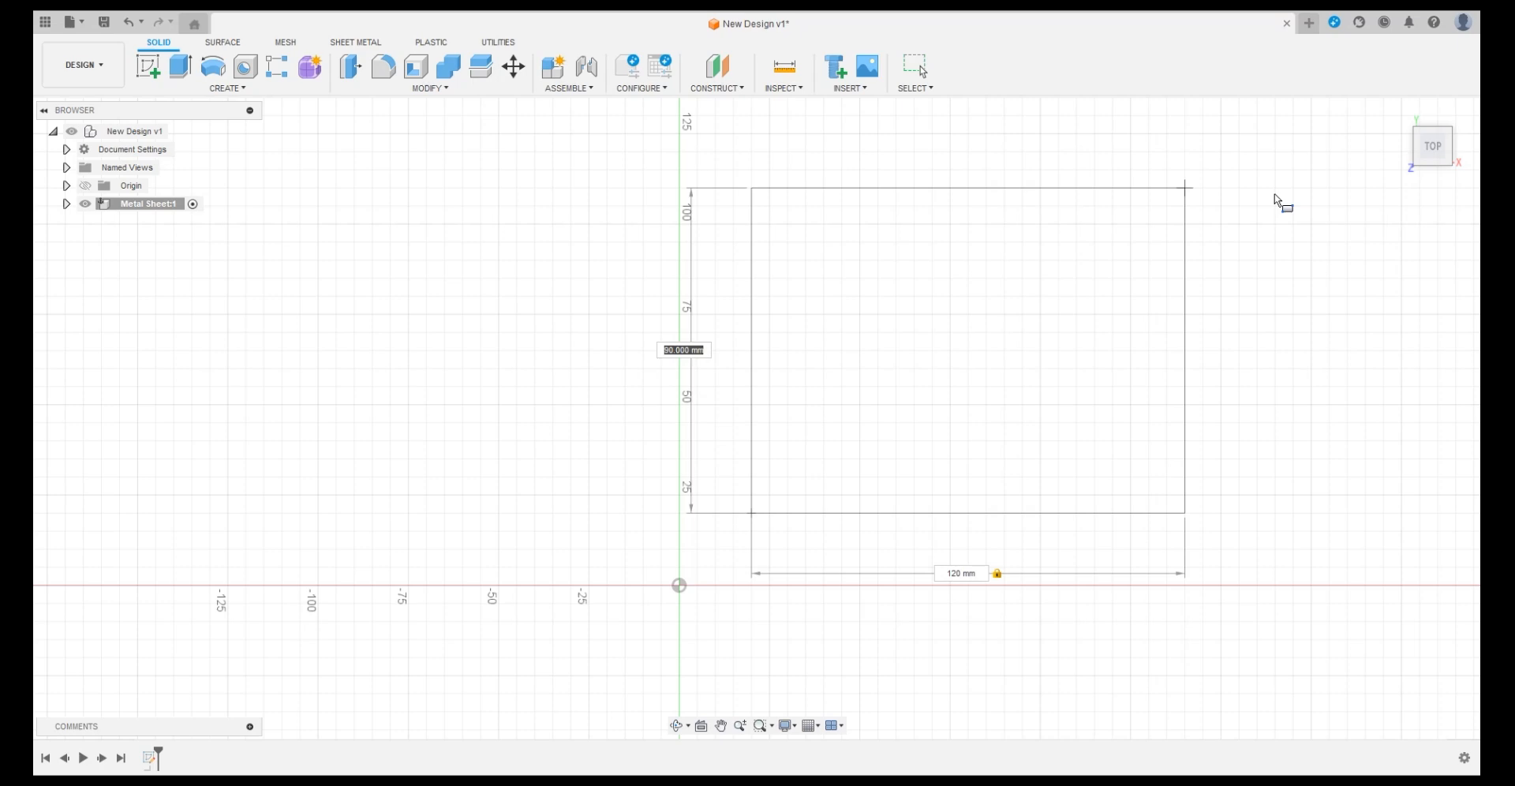
pyautogui.write('120')
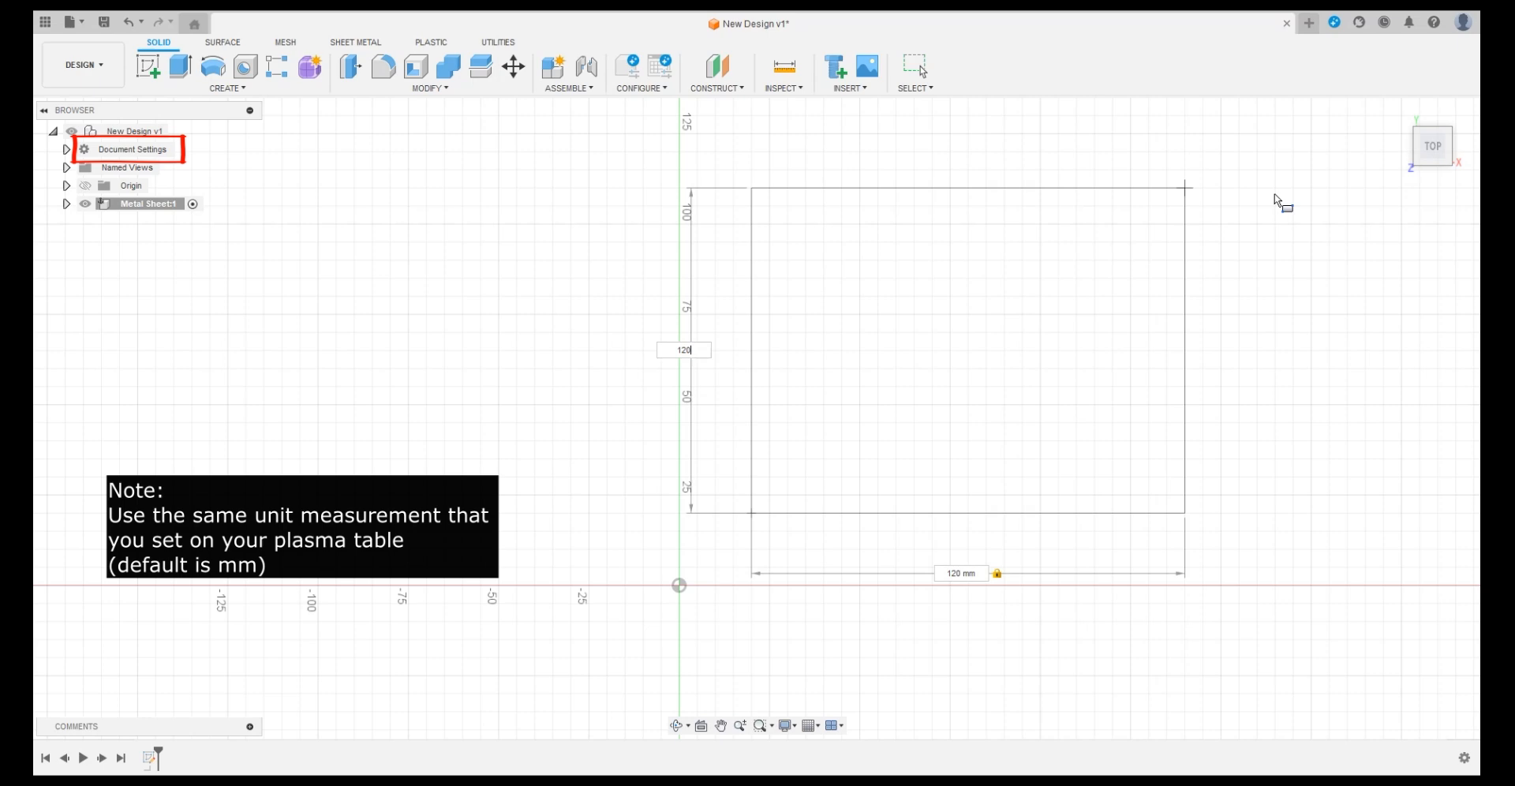
pyautogui.press('Tab')
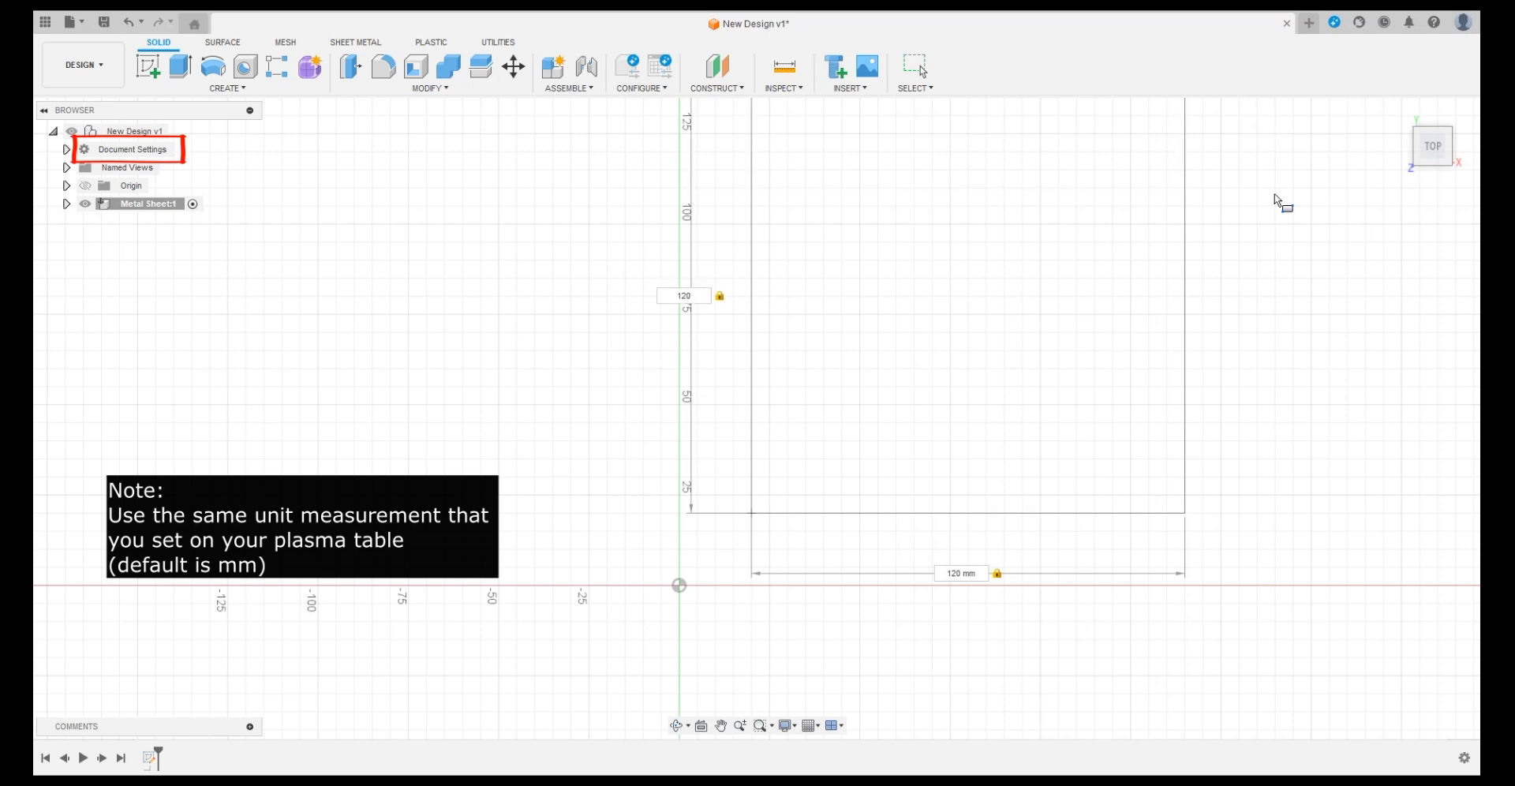
pyautogui.press('Return')
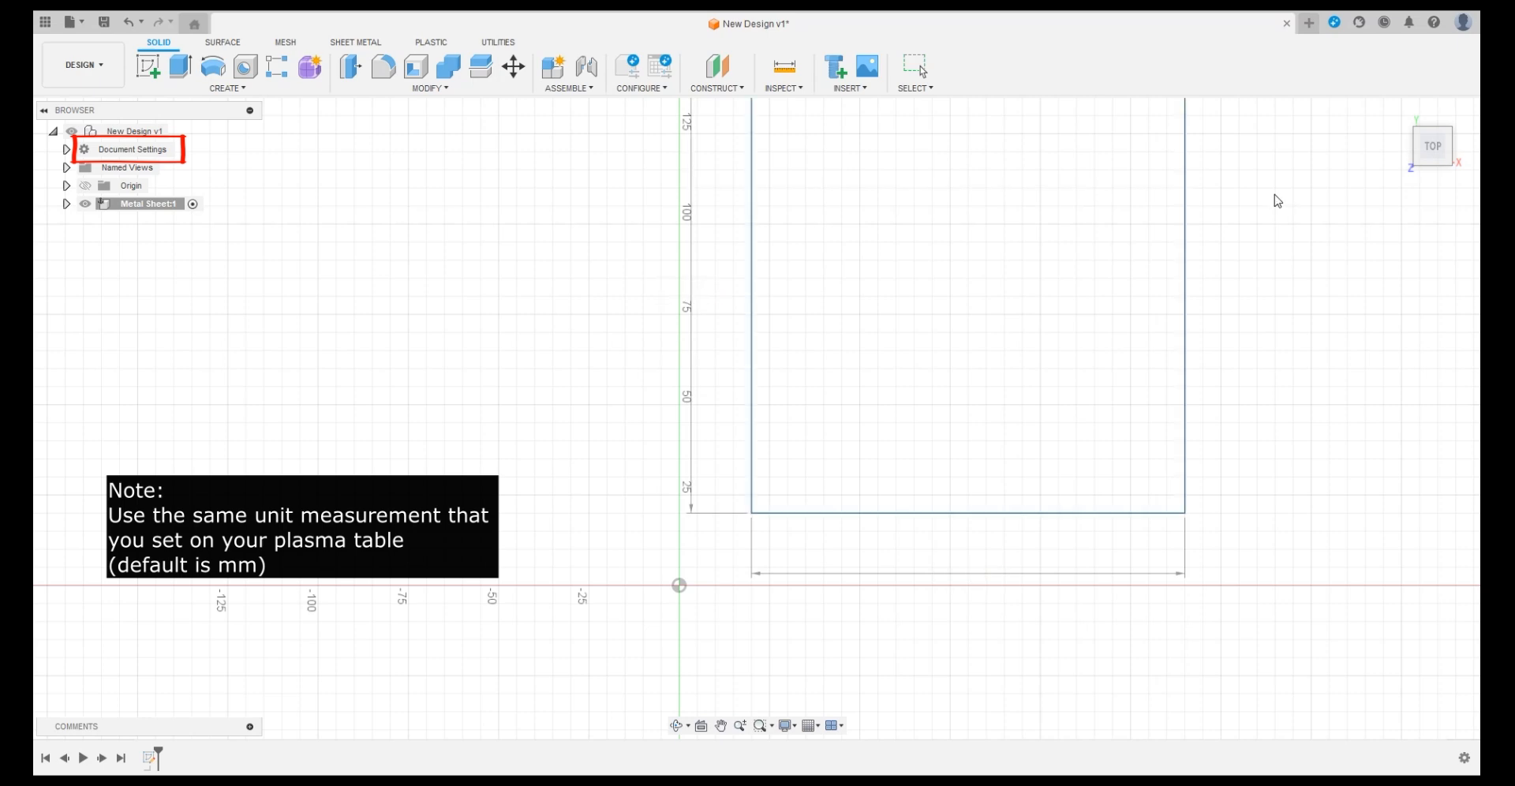
# Step: Set the box height to 10 mm, check the document units, and create the box as a new body
pyautogui.moveTo(1238, 227); pyautogui.dragTo(1157, 393, button='middle')
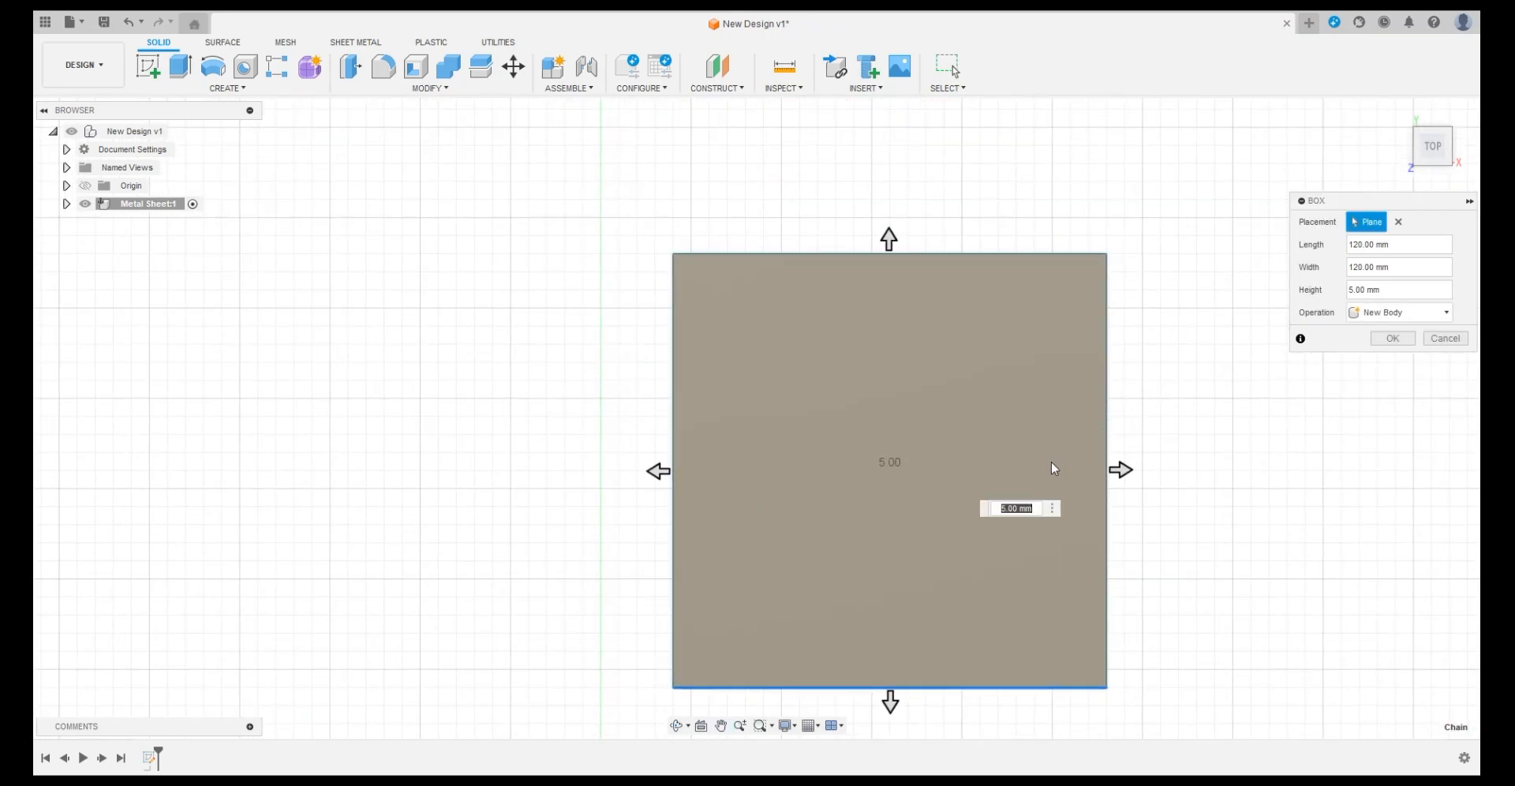
pyautogui.write('10')
pyautogui.click(66, 149)
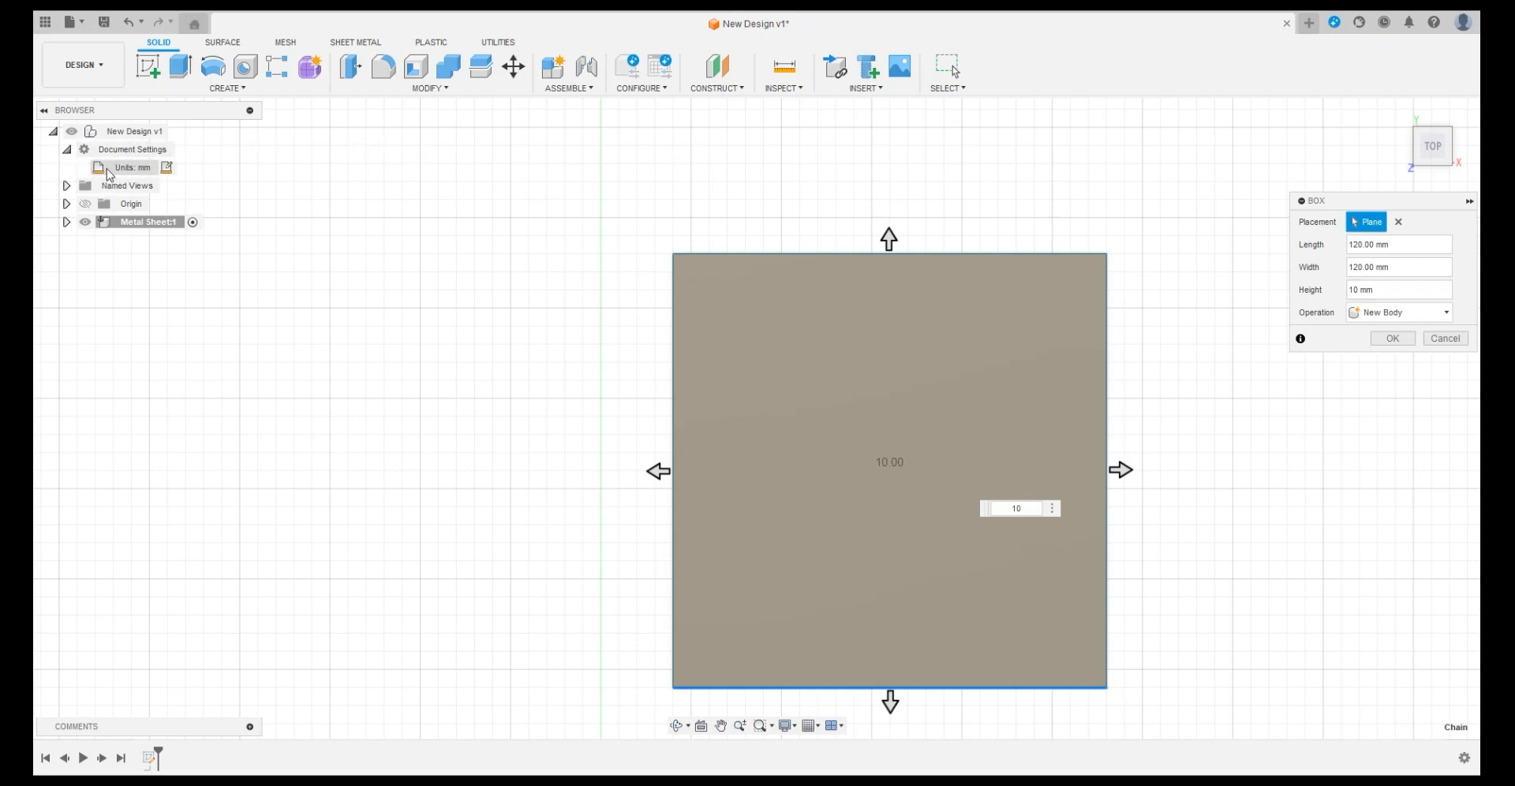
pyautogui.click(1390, 339)
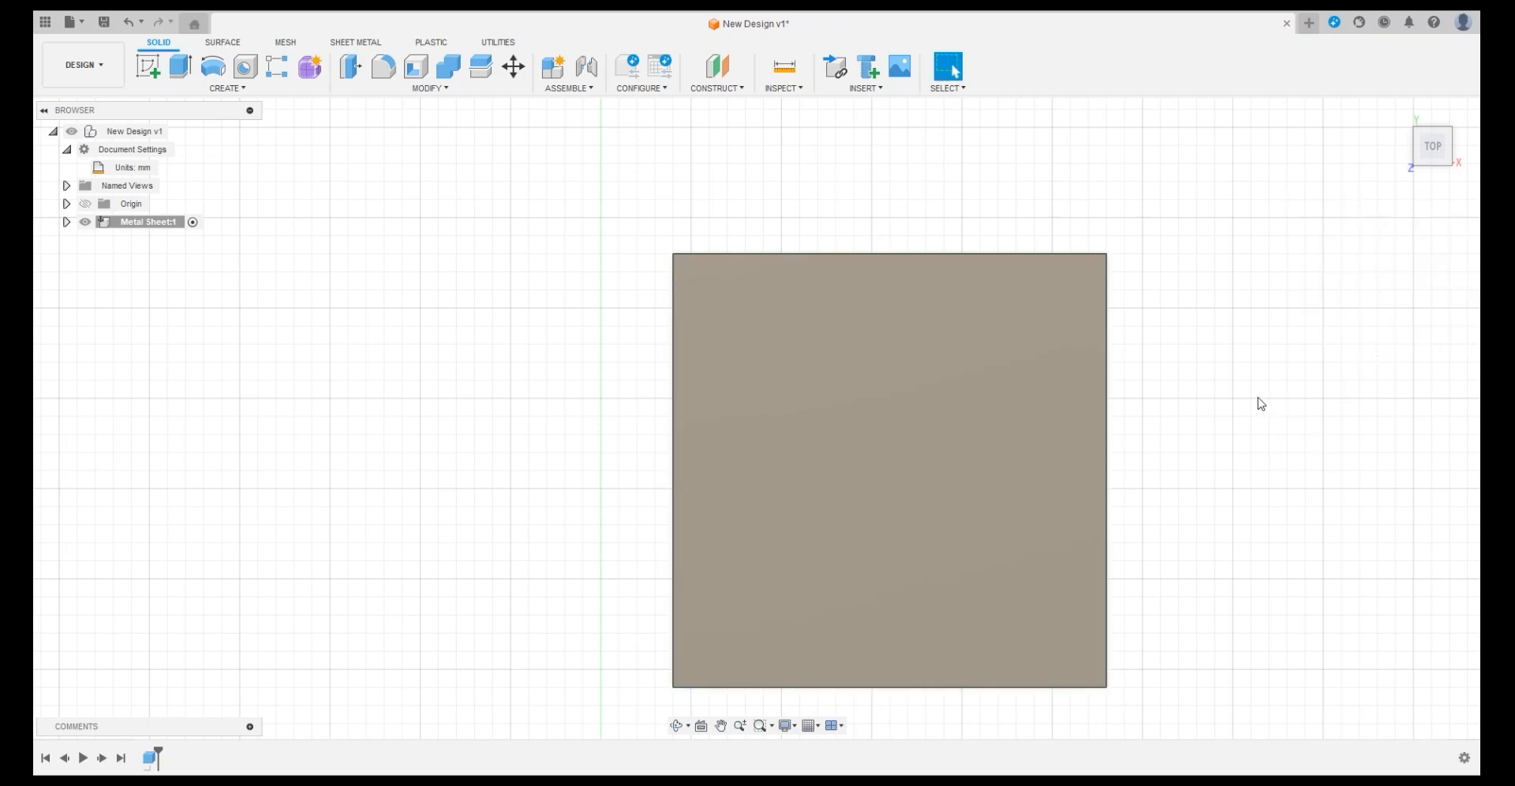
# Step: Create a cylinder 80 mm in diameter and 5 mm high as a new body, centred on the metal sheet's top face
pyautogui.moveTo(1168, 412); pyautogui.dragTo(1121, 335, button='middle')
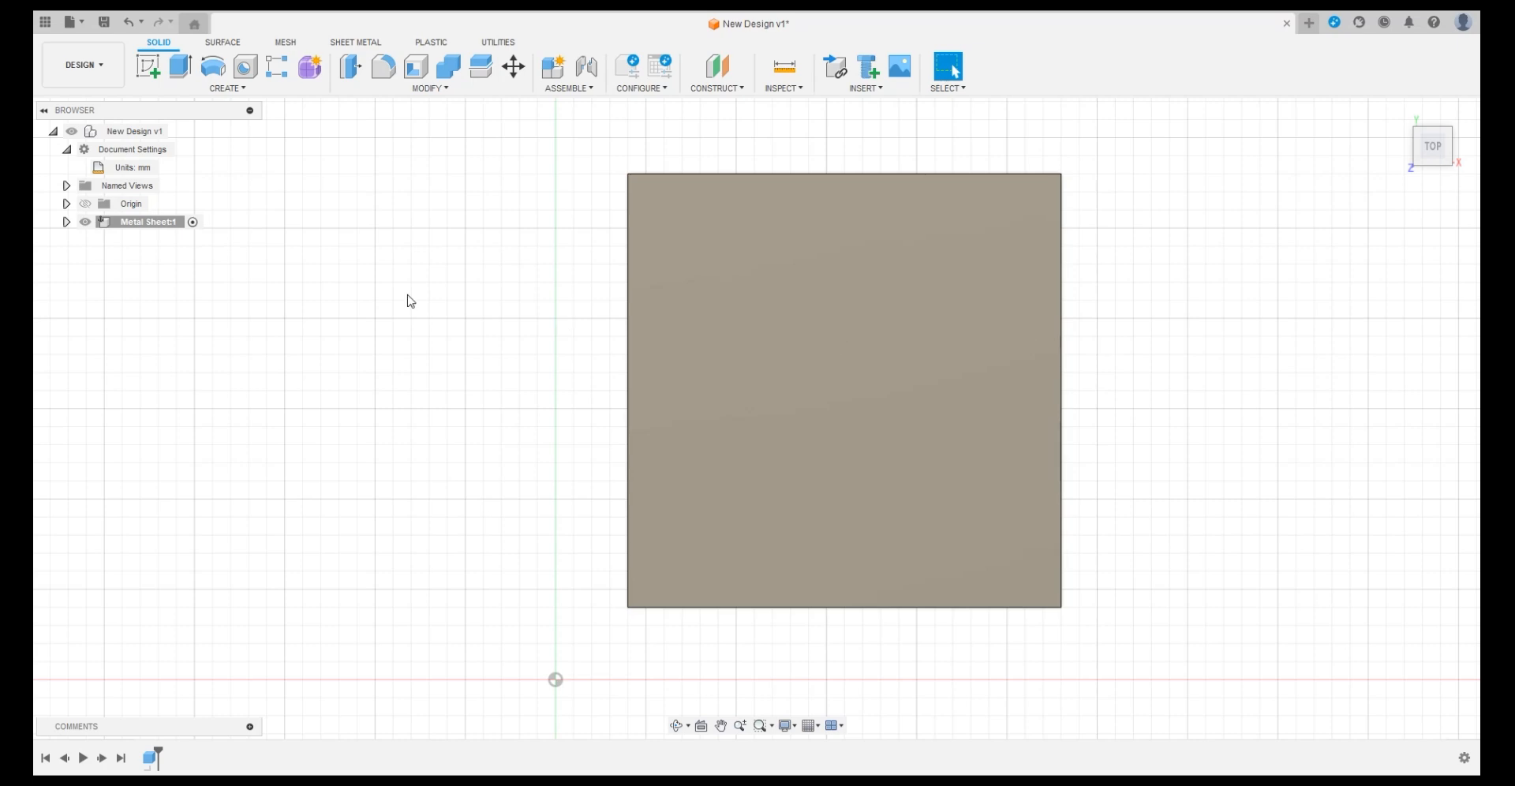
pyautogui.click(228, 88)
pyautogui.click(177, 320)
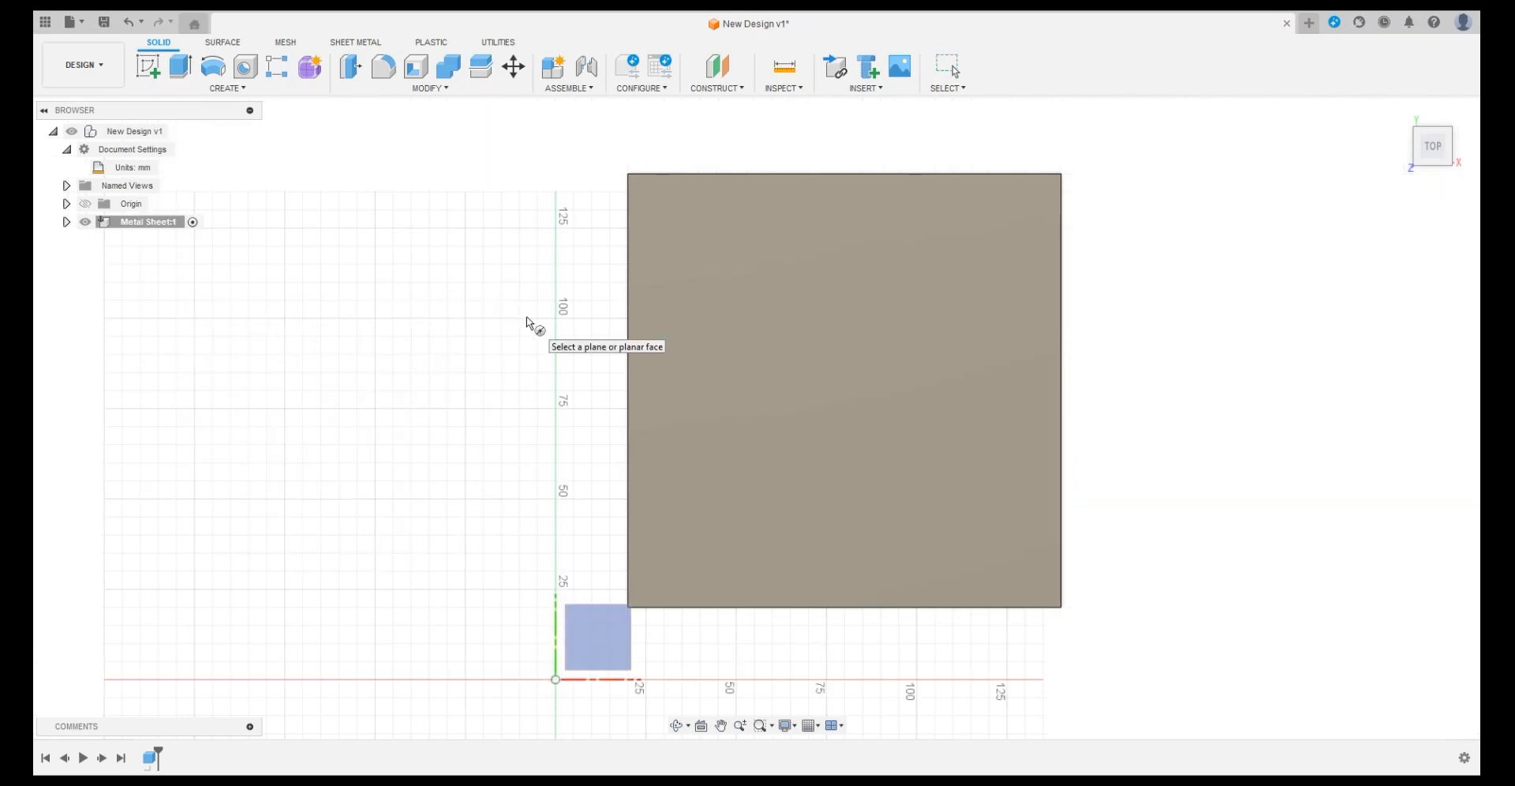
pyautogui.click(842, 414)
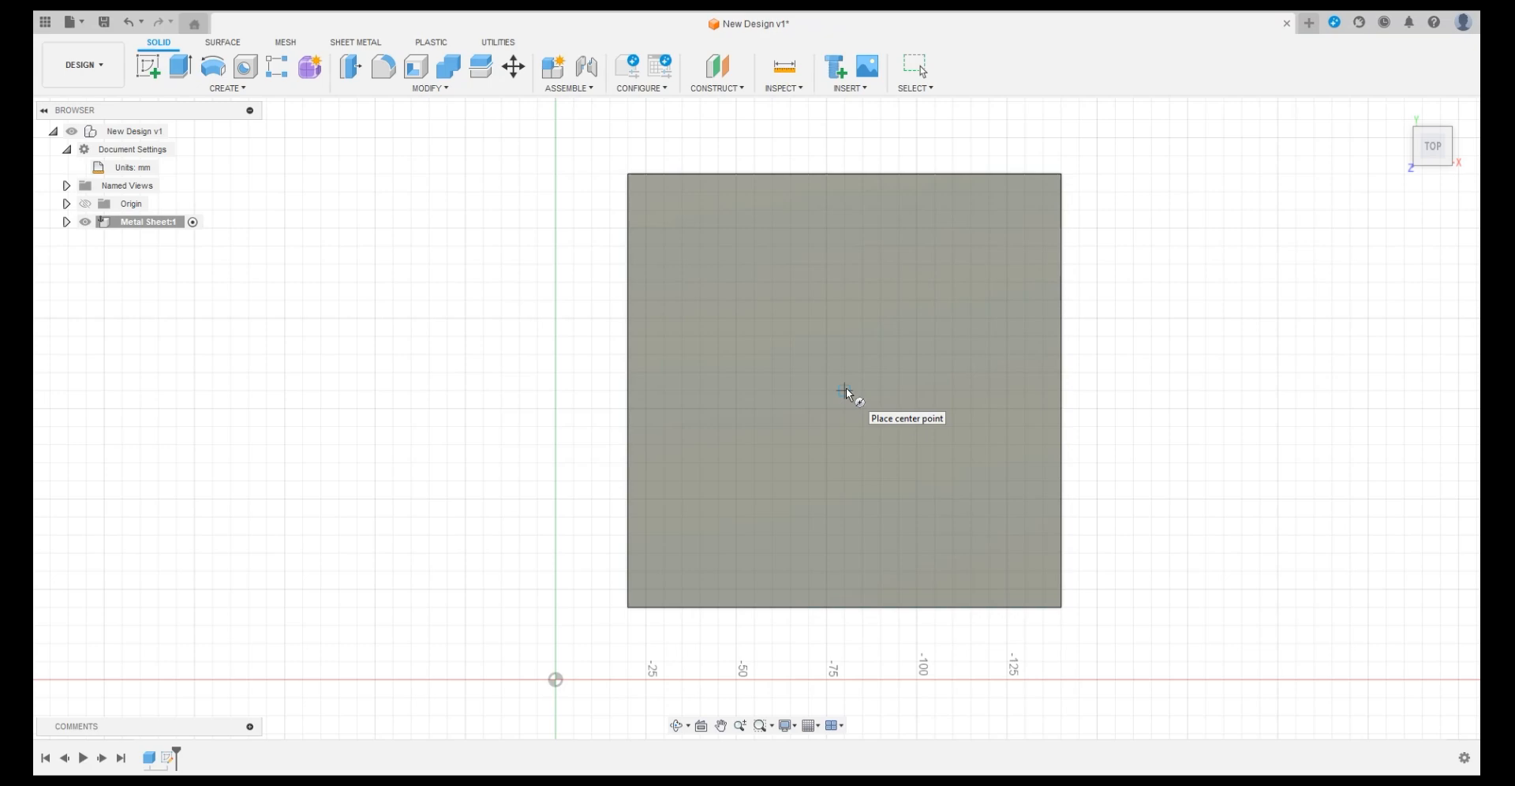
pyautogui.click(845, 391)
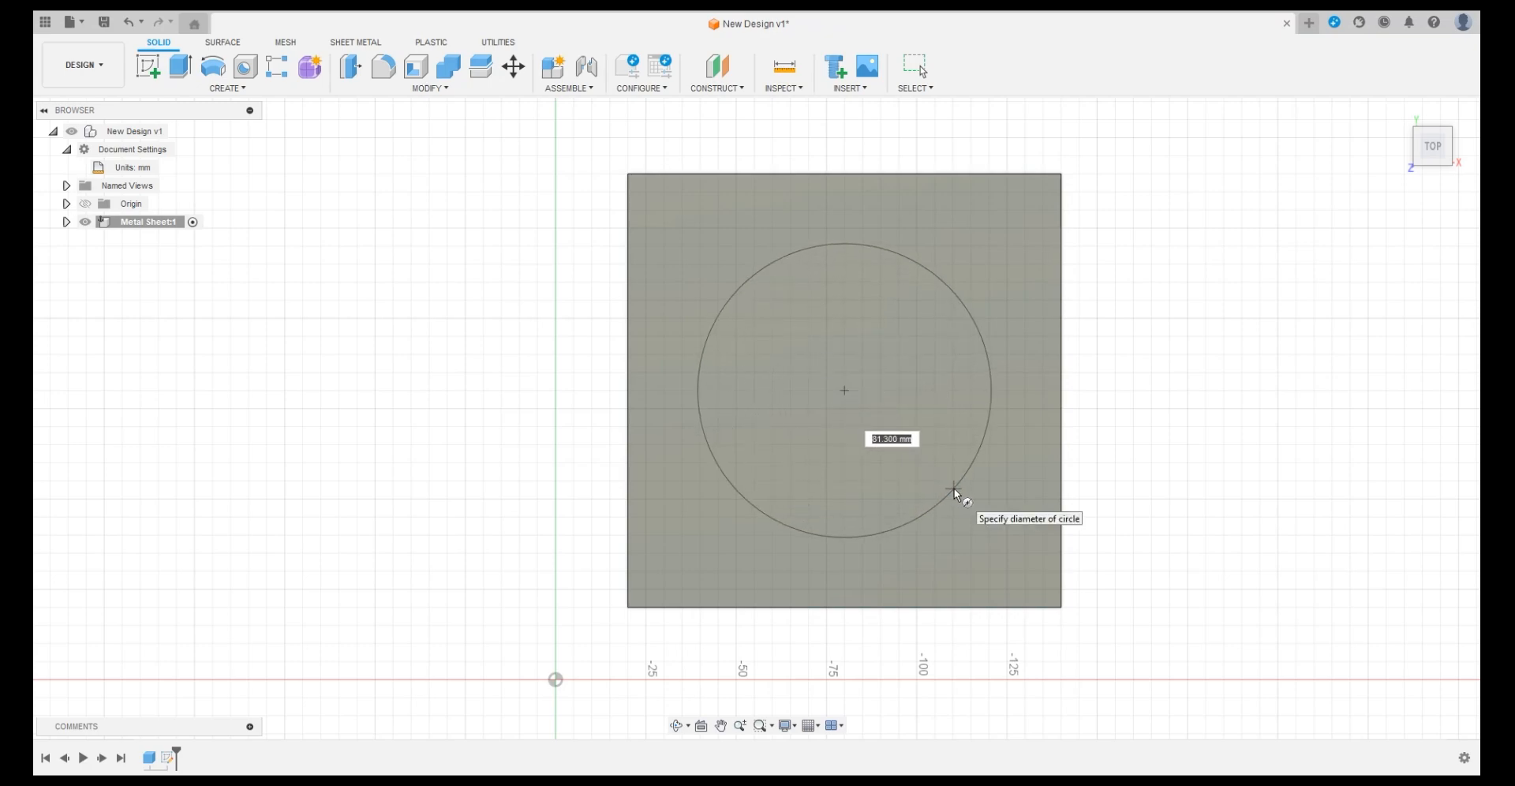
pyautogui.write('80')
pyautogui.press('Return')
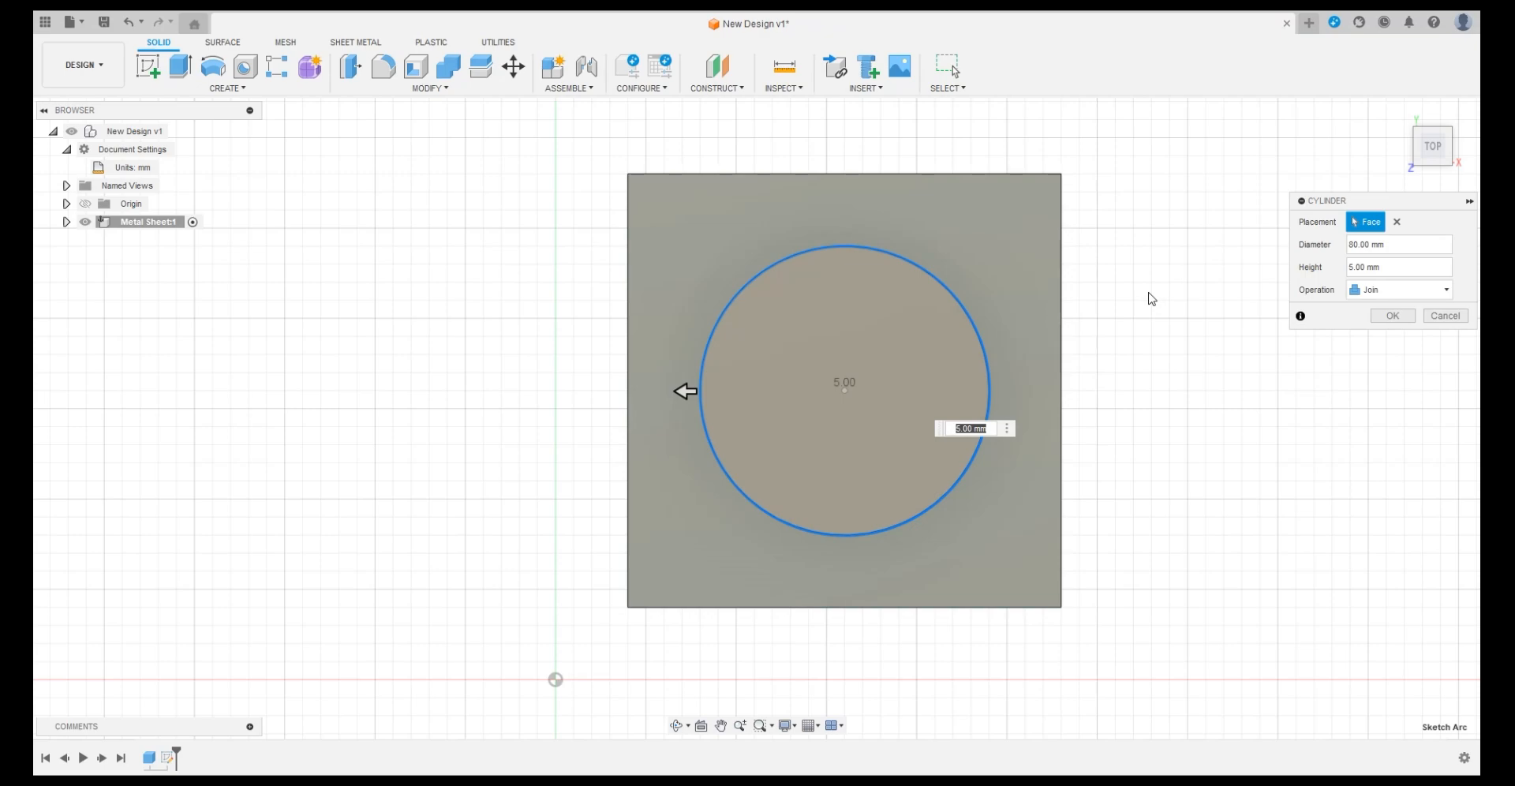
pyautogui.click(1383, 290)
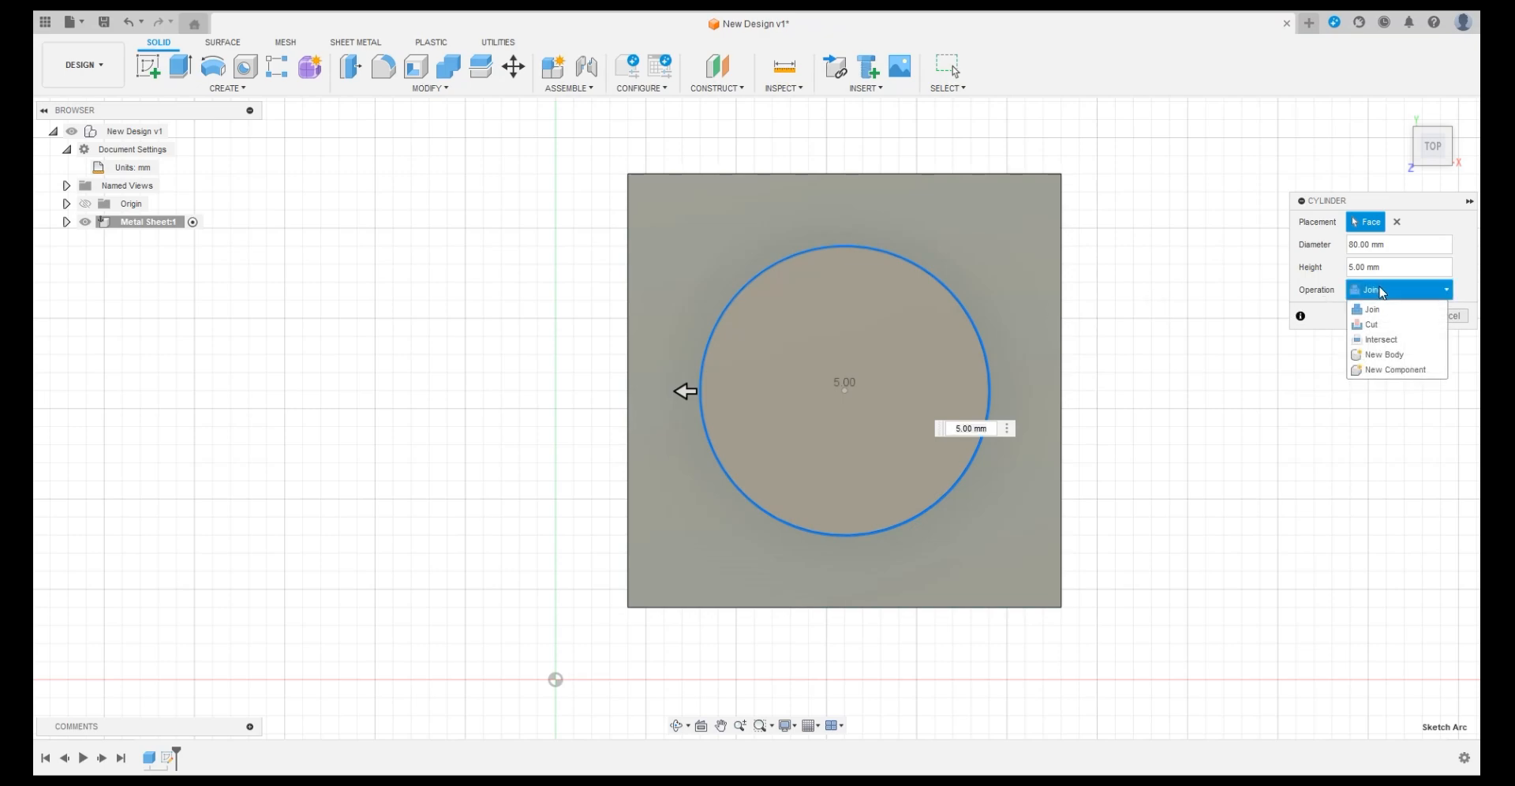
pyautogui.click(1381, 346)
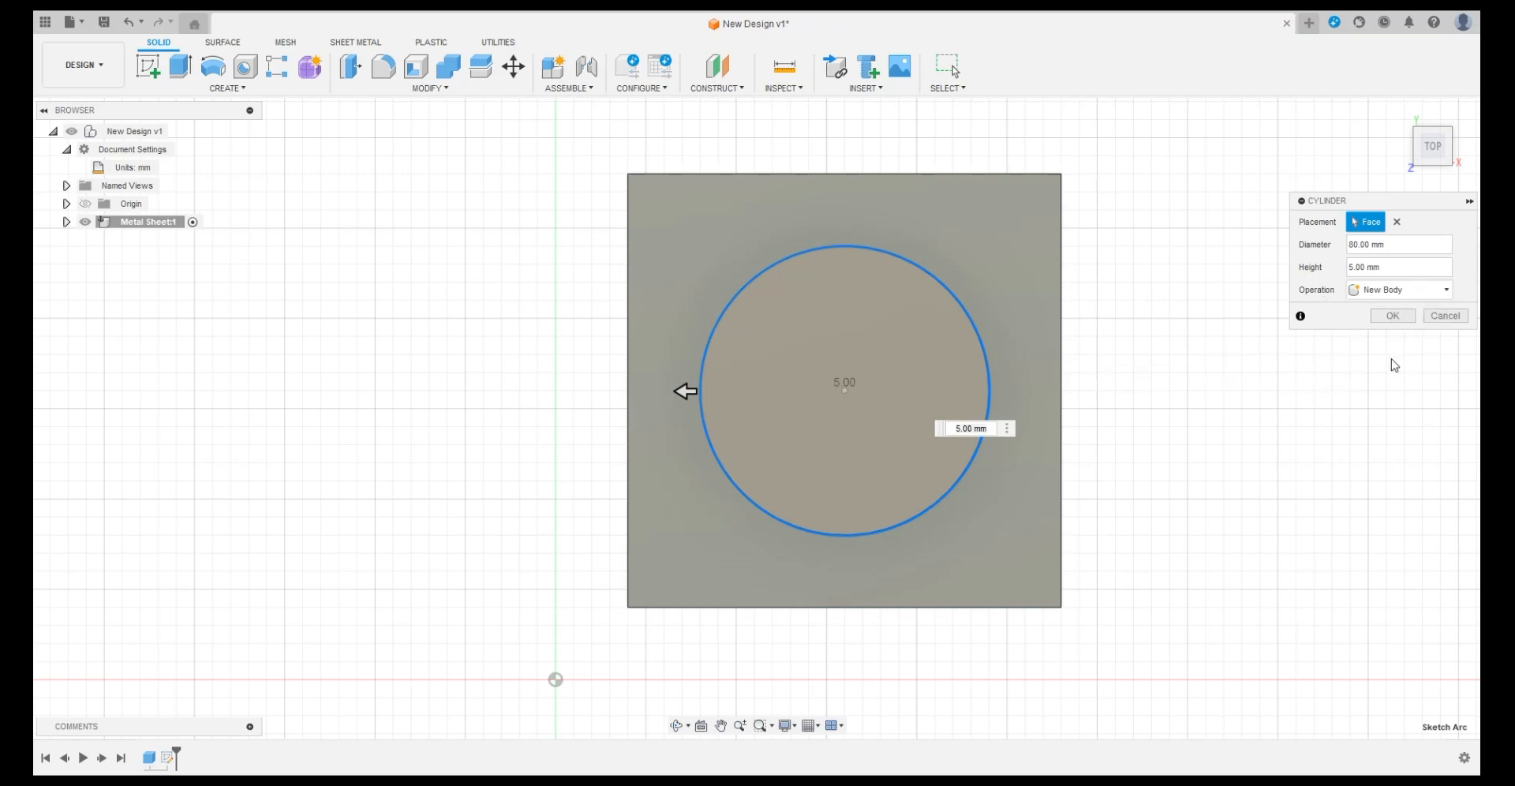
pyautogui.click(1393, 316)
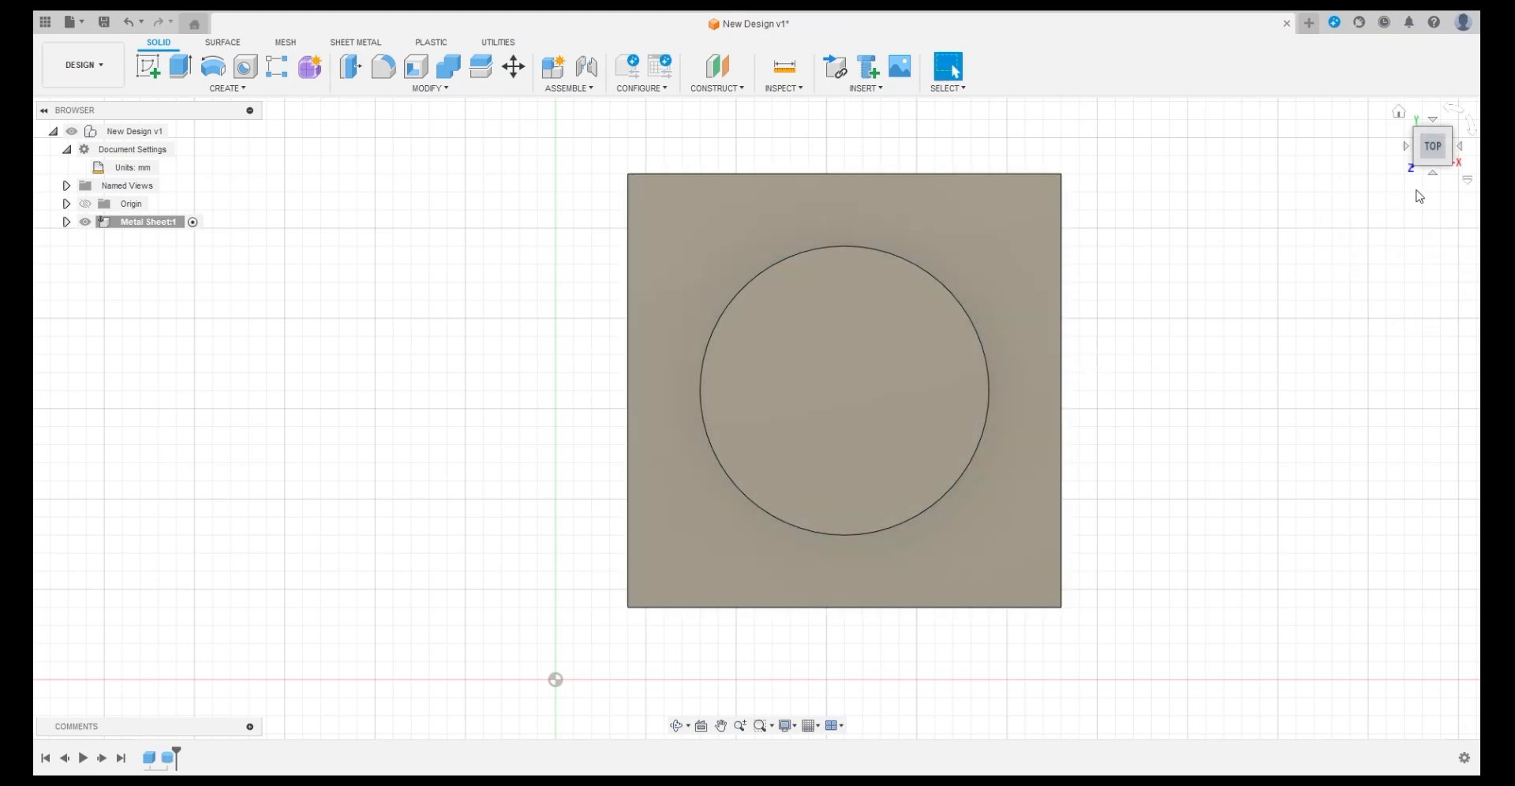
# Step: Move the cylinder body across the sheet by about 1.67 mm in X and 0.46 mm in Y using Move/Copy
pyautogui.moveTo(1442, 158); pyautogui.dragTo(1441, 160)
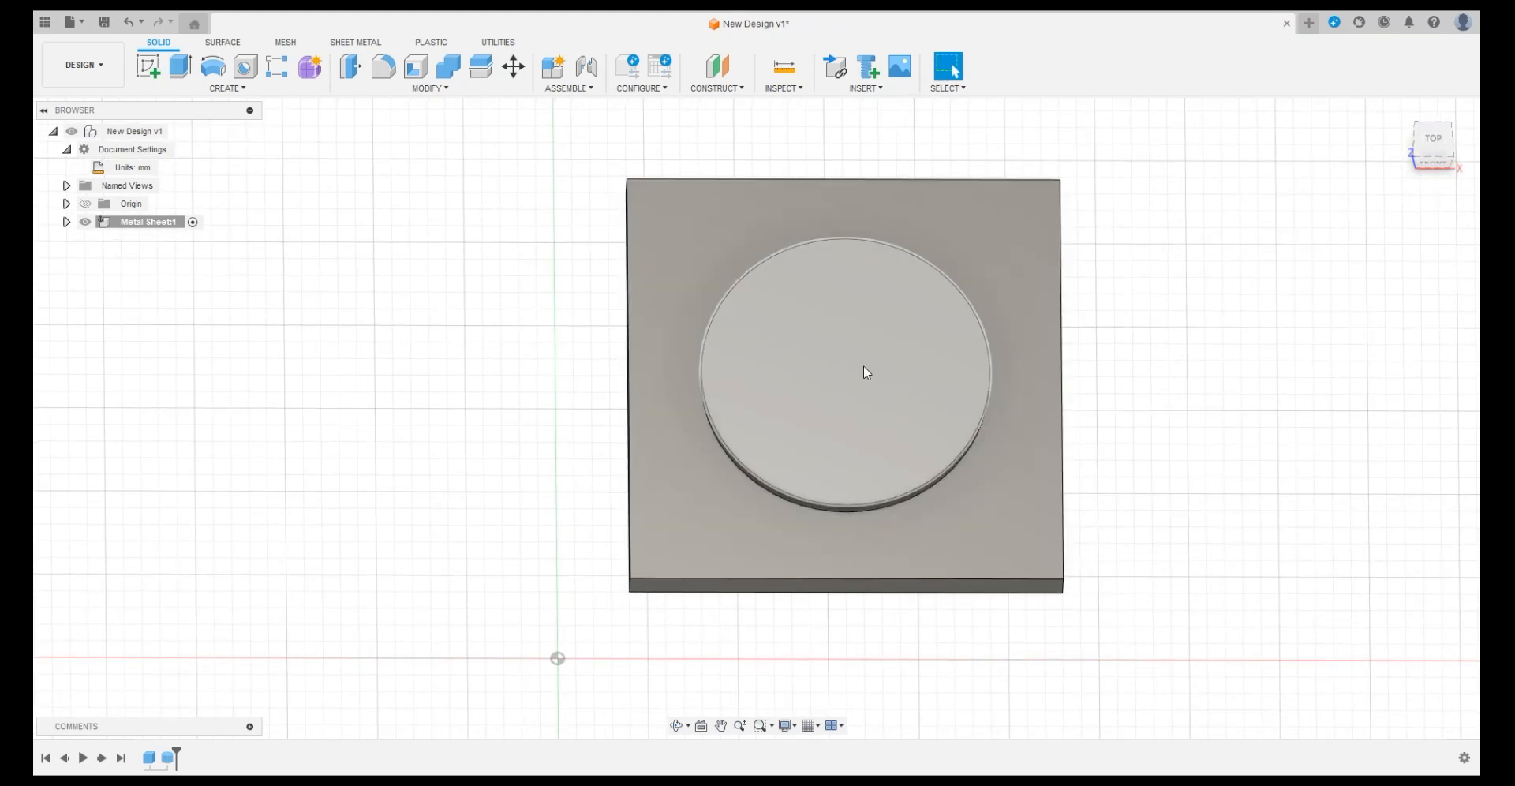
pyautogui.click(863, 367)
pyautogui.rightClick(864, 367)
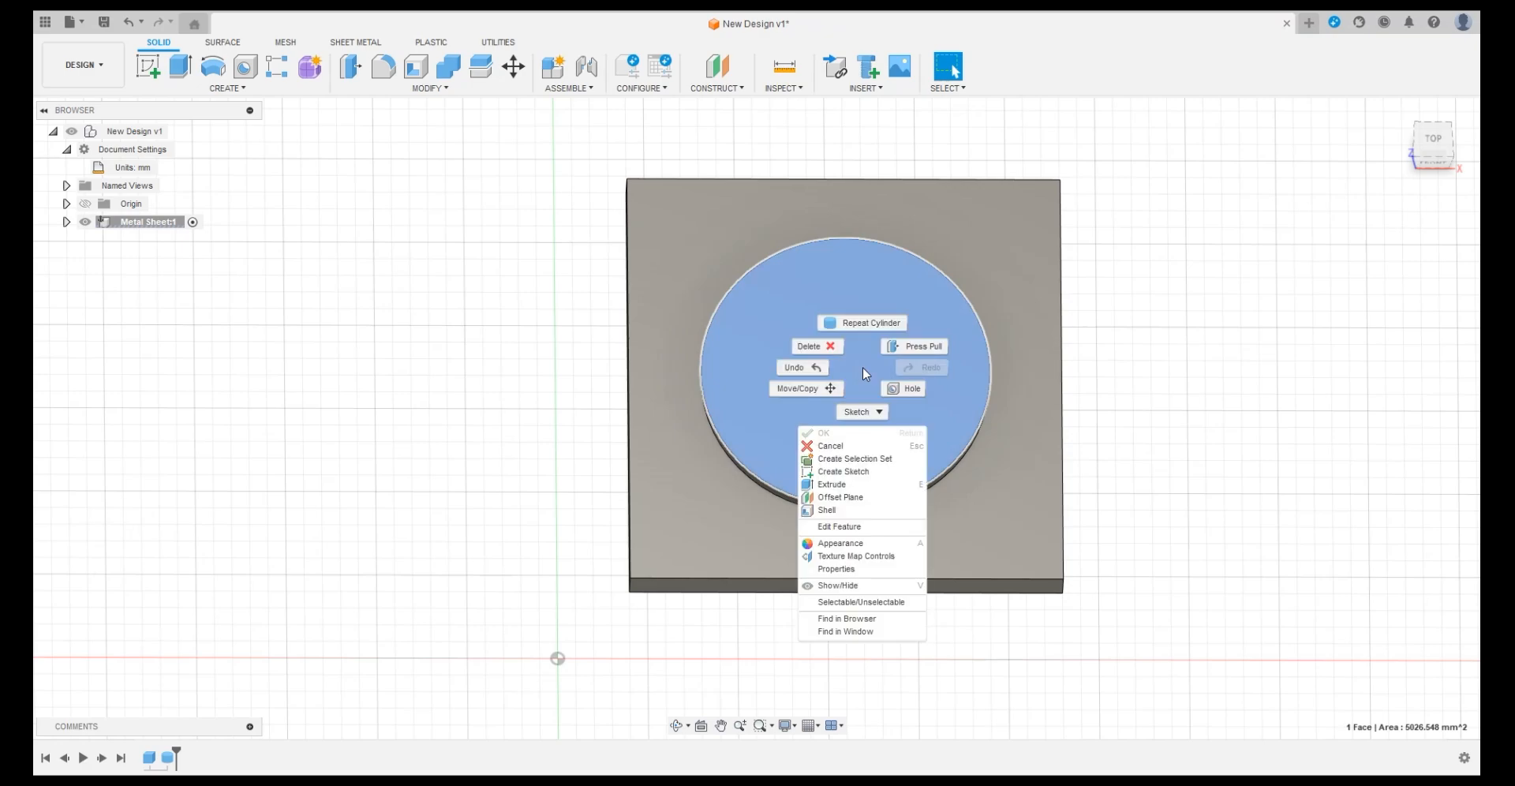
pyautogui.click(799, 388)
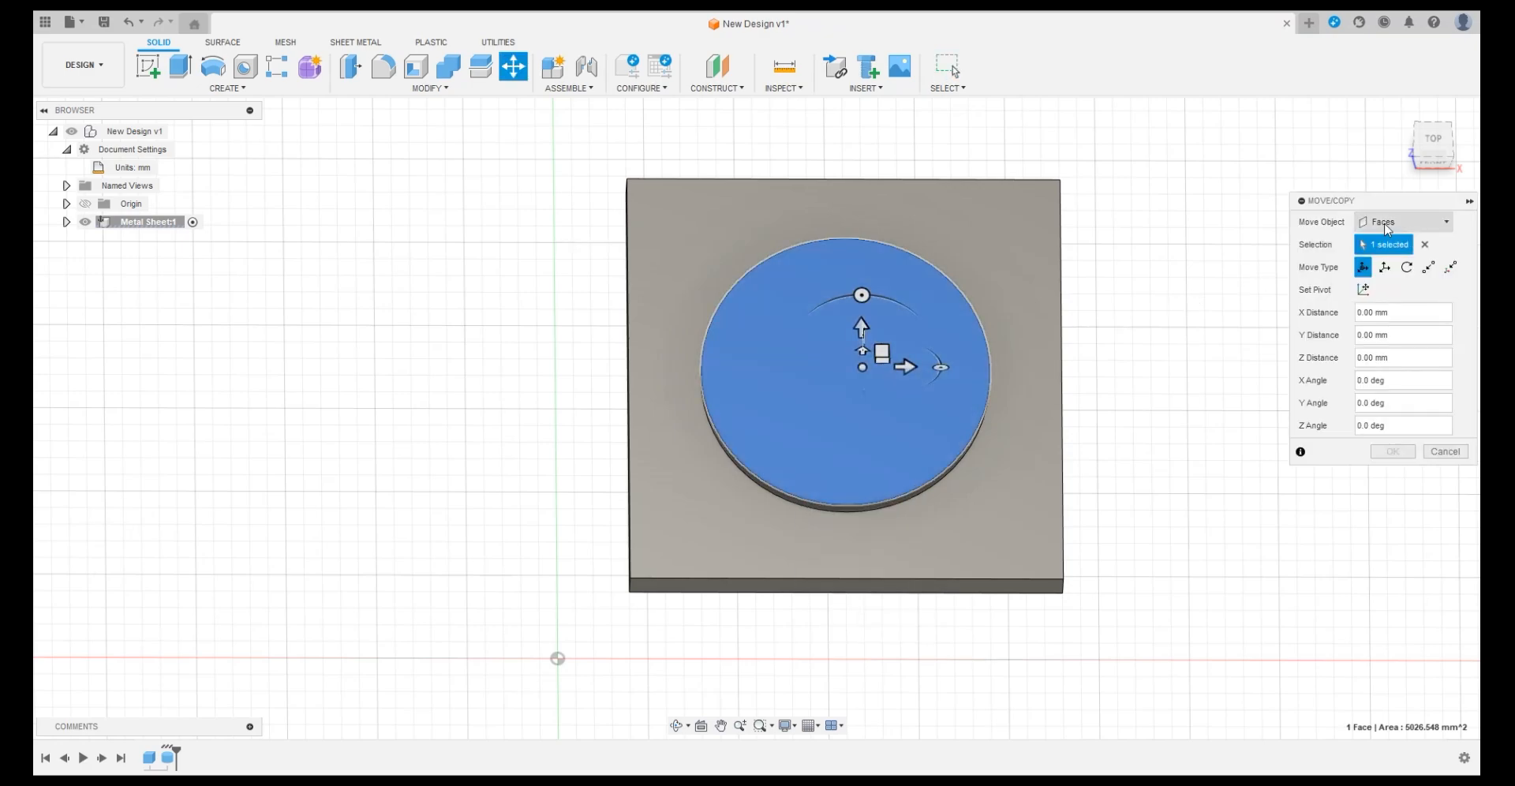
pyautogui.click(1396, 225)
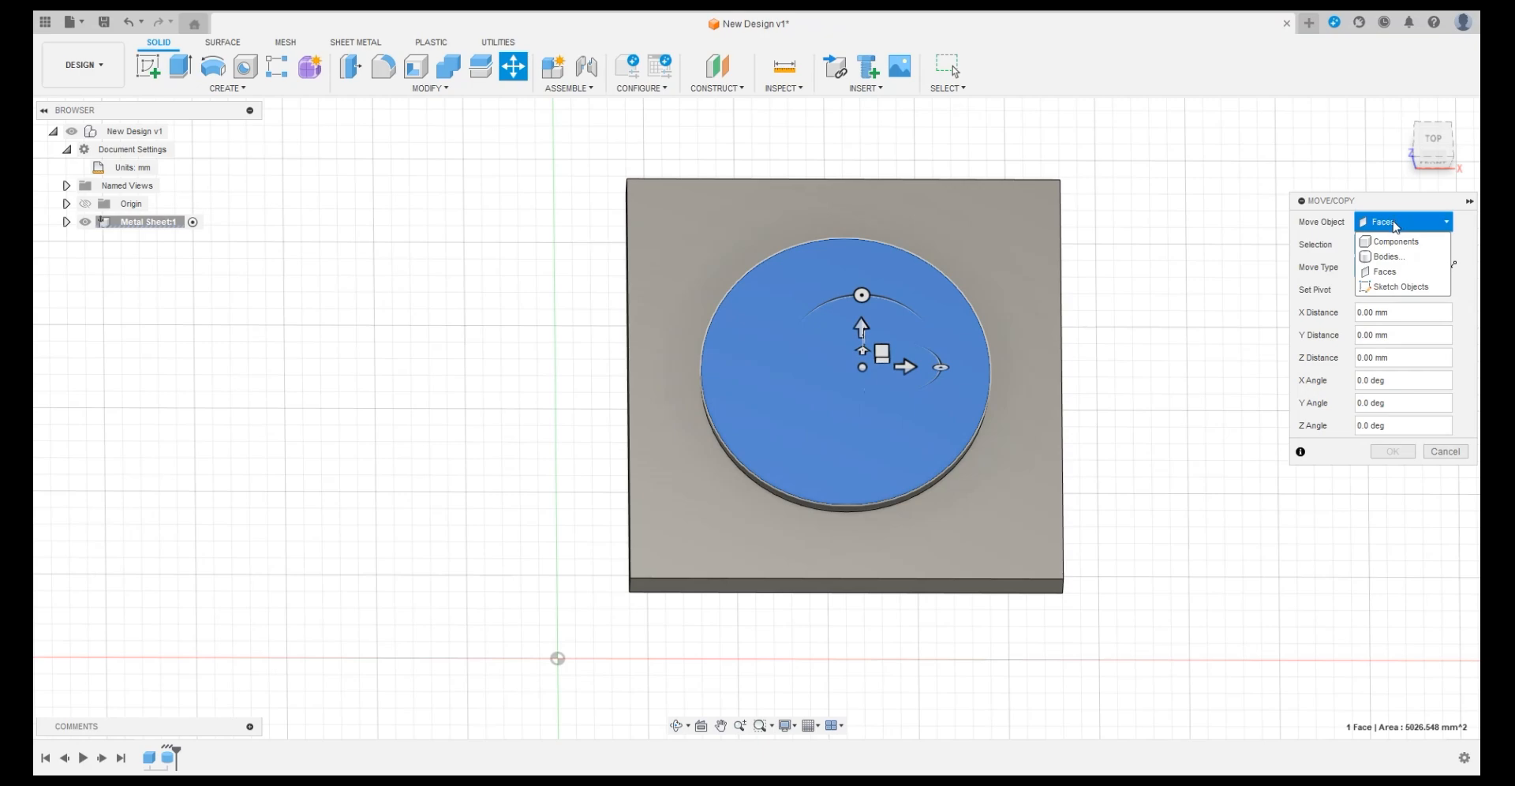
pyautogui.click(1383, 257)
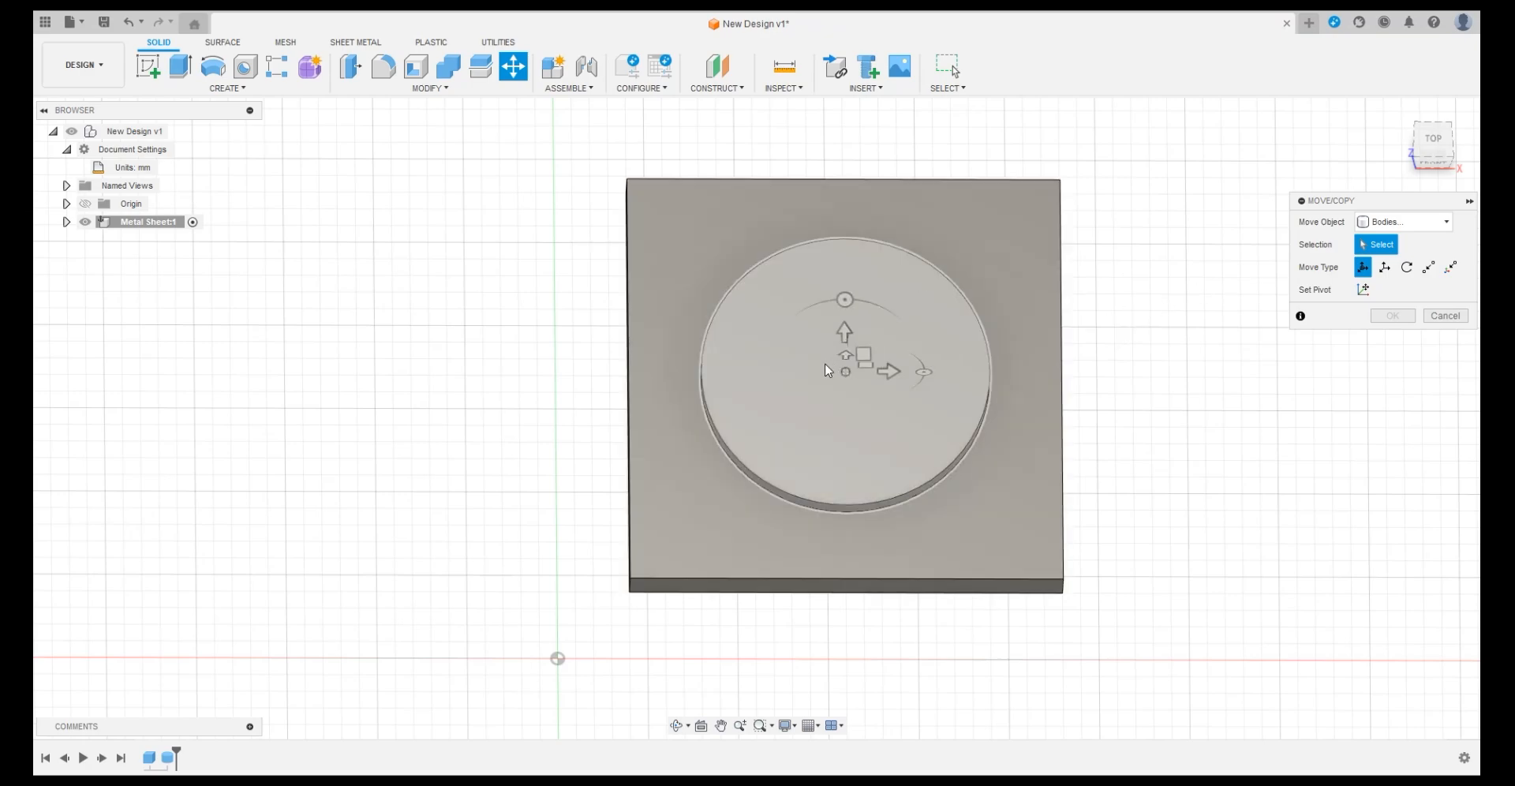
pyautogui.click(854, 394)
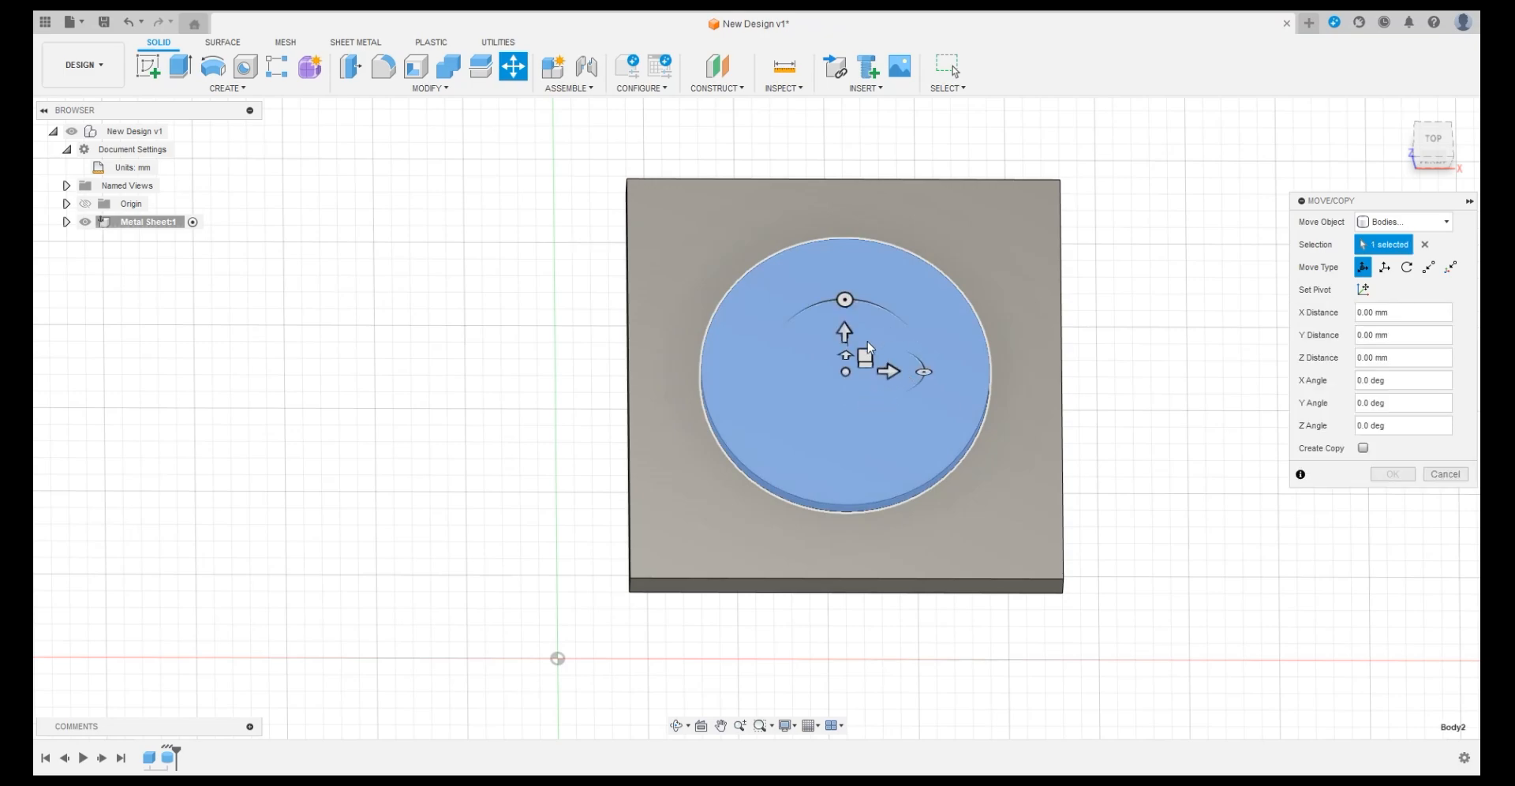
pyautogui.moveTo(865, 357)
pyautogui.mouseDown()
pyautogui.moveTo(879, 315)
pyautogui.moveTo(840, 387)
pyautogui.moveTo(921, 310)
pyautogui.moveTo(803, 373)
pyautogui.moveTo(889, 318)
pyautogui.moveTo(839, 377)
pyautogui.moveTo(870, 354)
pyautogui.mouseUp()
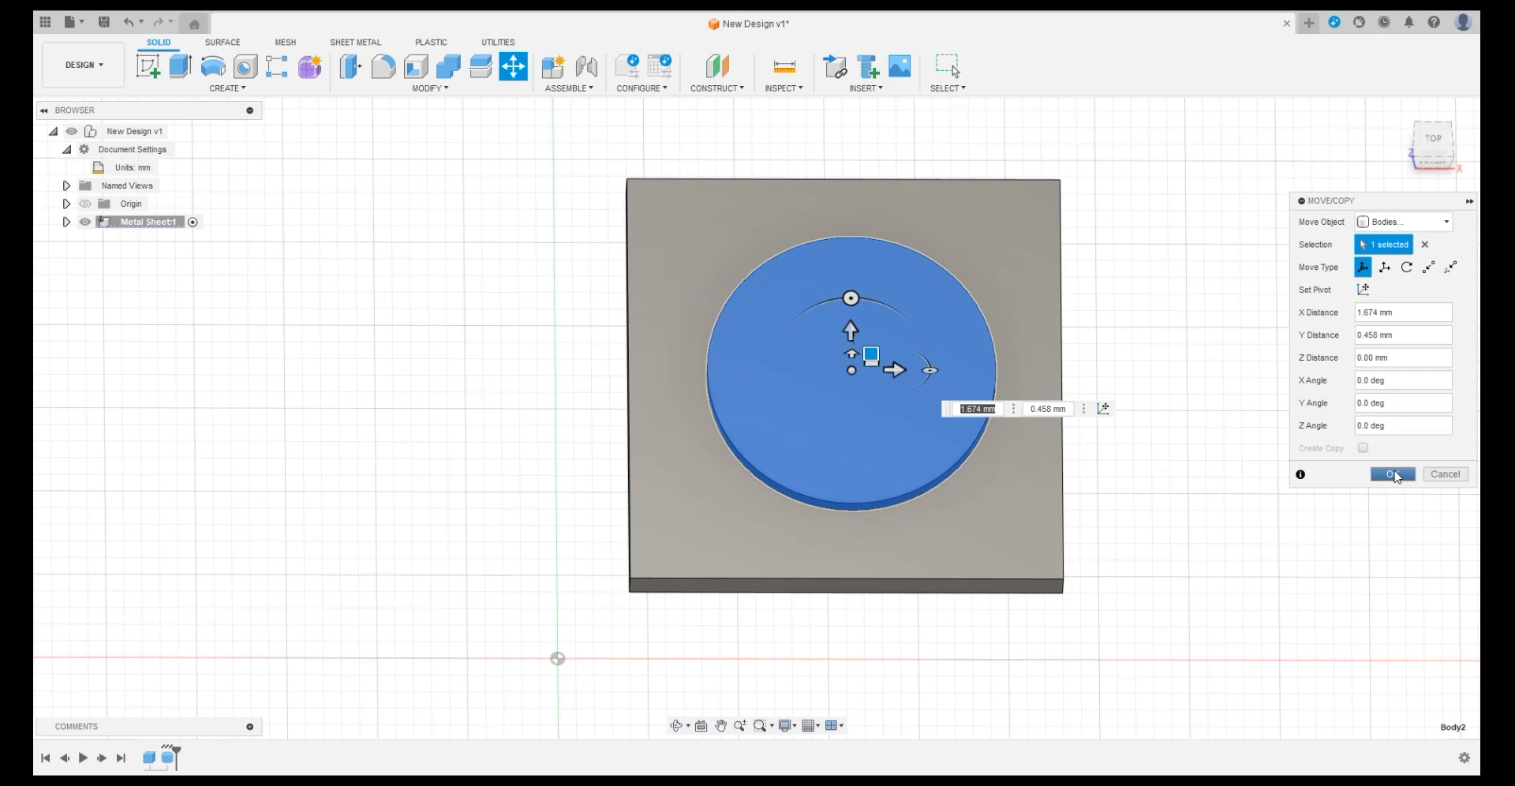
pyautogui.click(1393, 475)
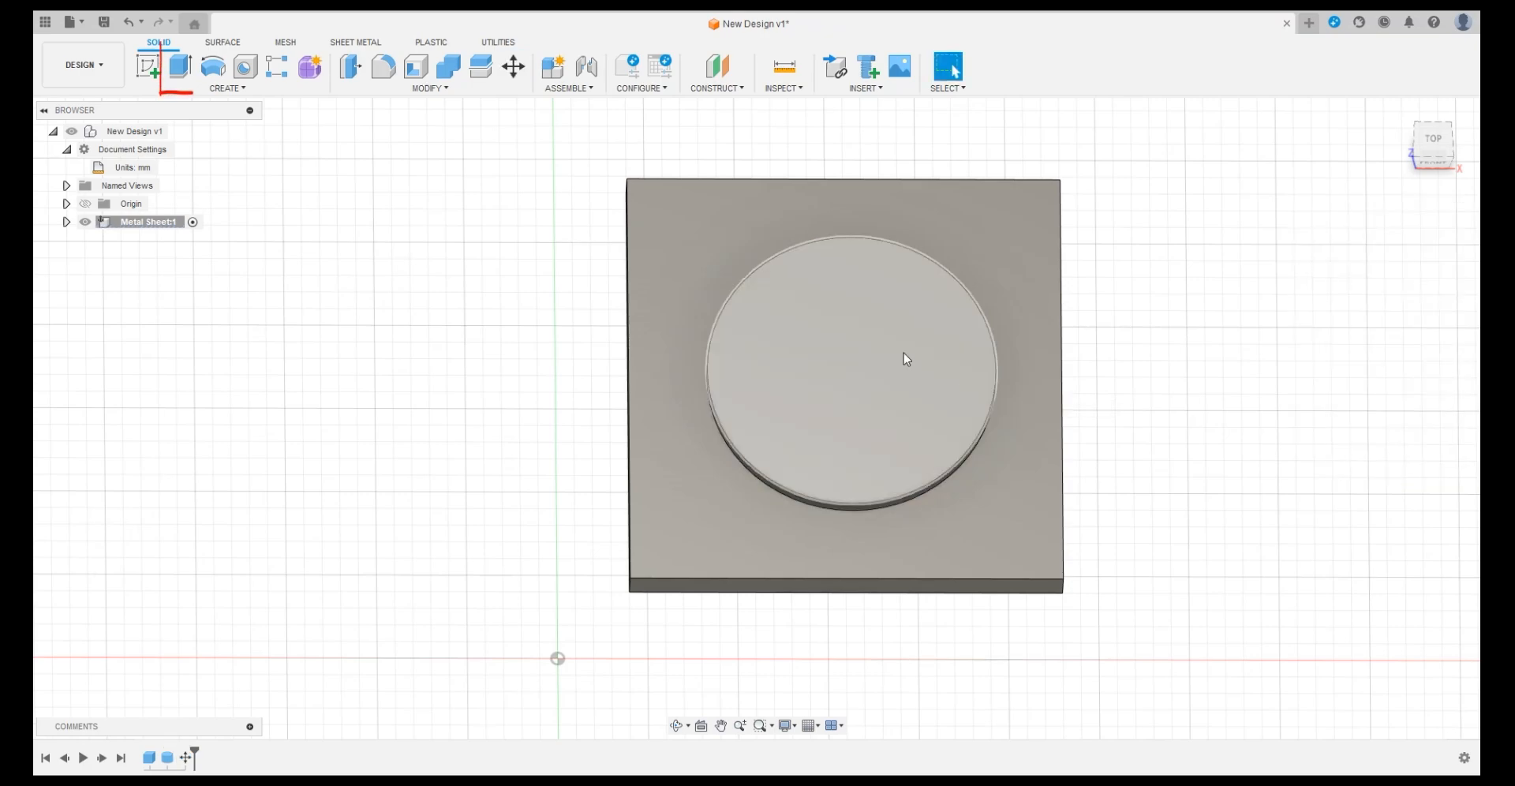
# Step: Extrude the cylinder's top face by -15 mm as a cut to make a round hole through the metal sheet
pyautogui.click(178, 71)
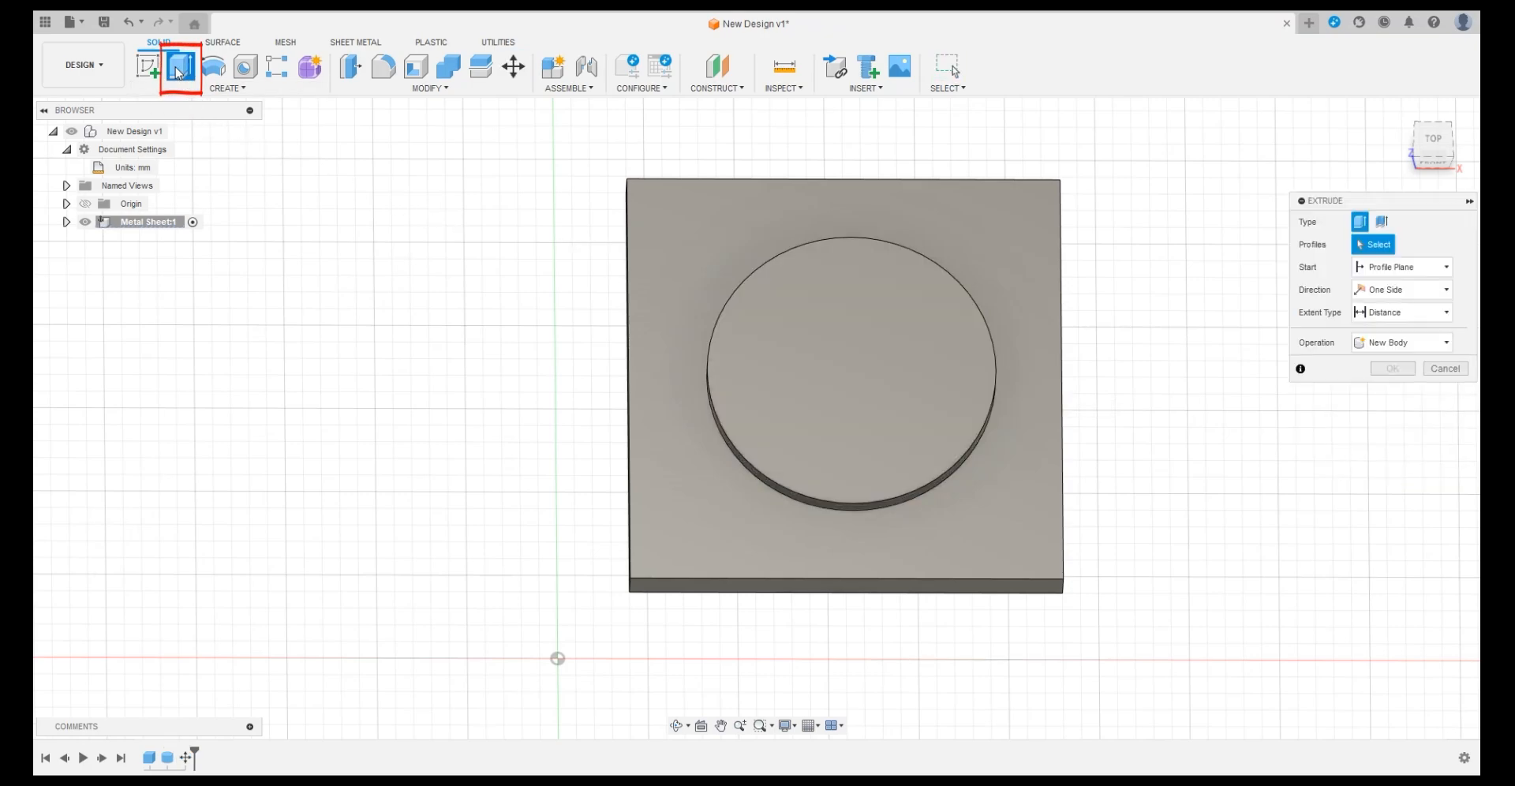
pyautogui.click(862, 365)
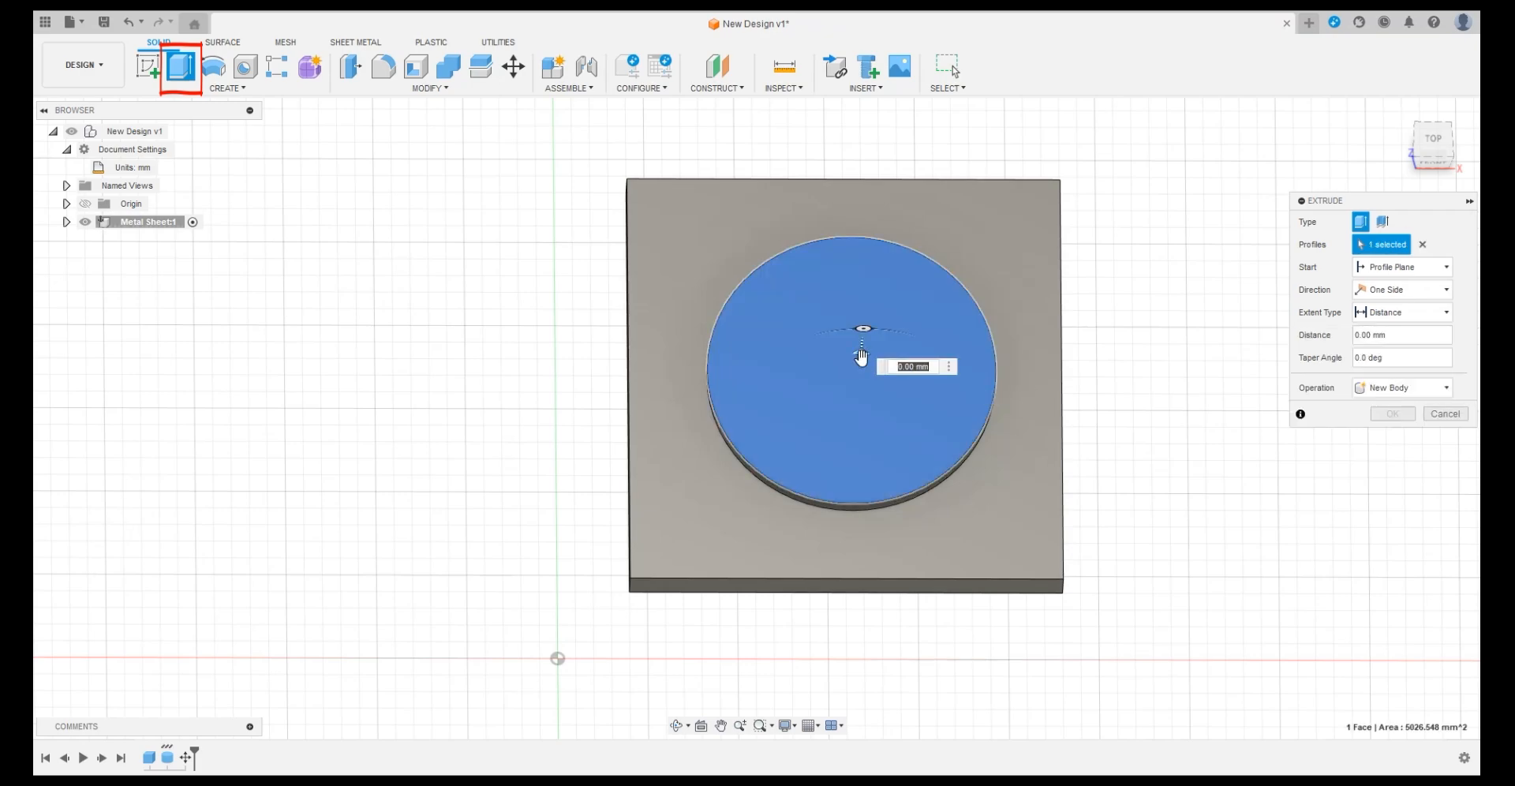
pyautogui.moveTo(1406, 179); pyautogui.dragTo(1358, 205)
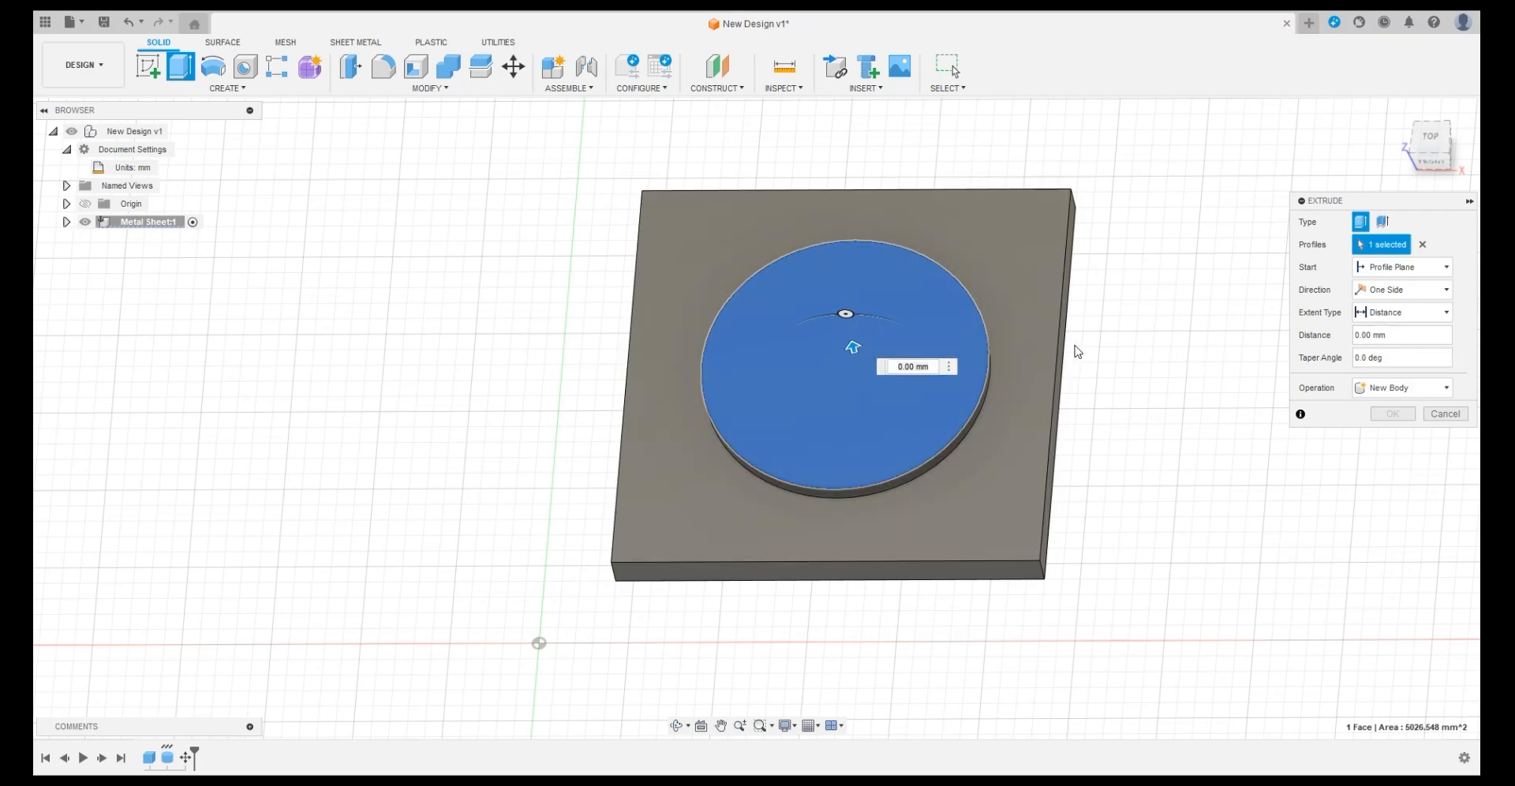
pyautogui.click(1357, 336)
pyautogui.write('-15')
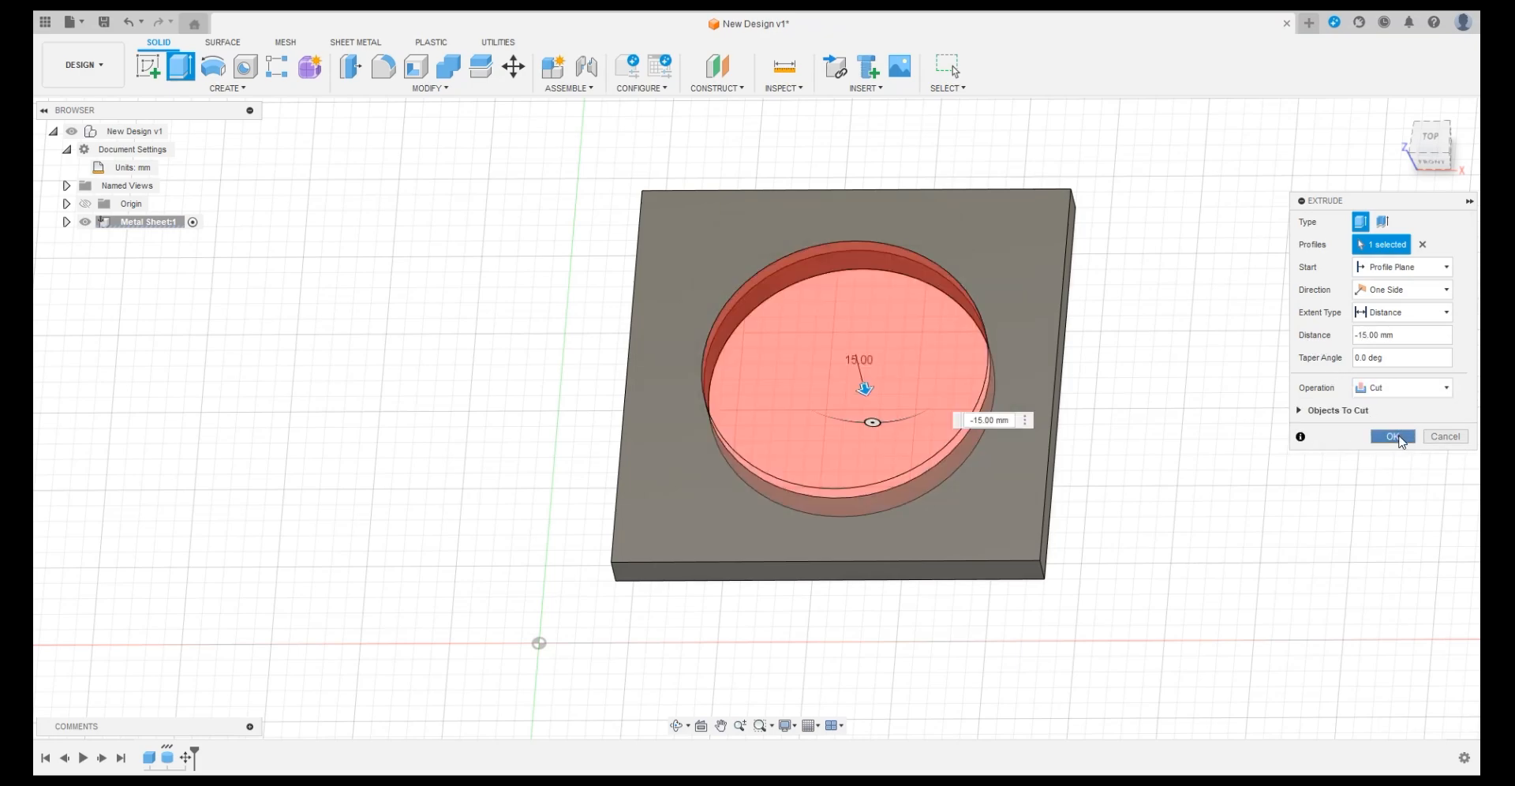
pyautogui.click(1393, 437)
pyautogui.click(1427, 139)
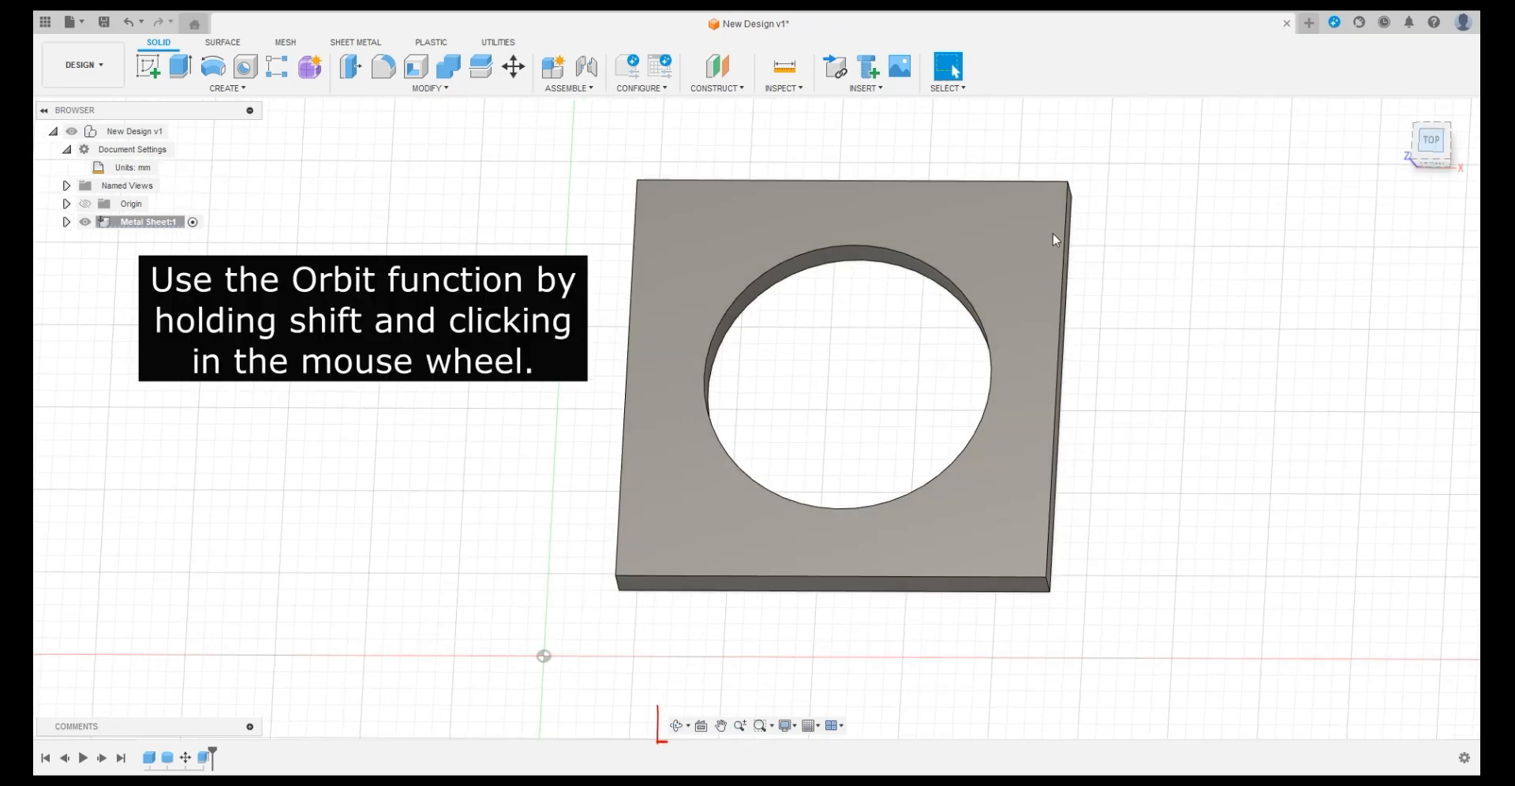
# Step: Move the round hole's inner face in the sheet's plane using Move/Copy so the hole sits roughly centred in the metal sheet
pyautogui.keyDown('shift'); pyautogui.middleClick(1092, 355); pyautogui.keyUp('shift')
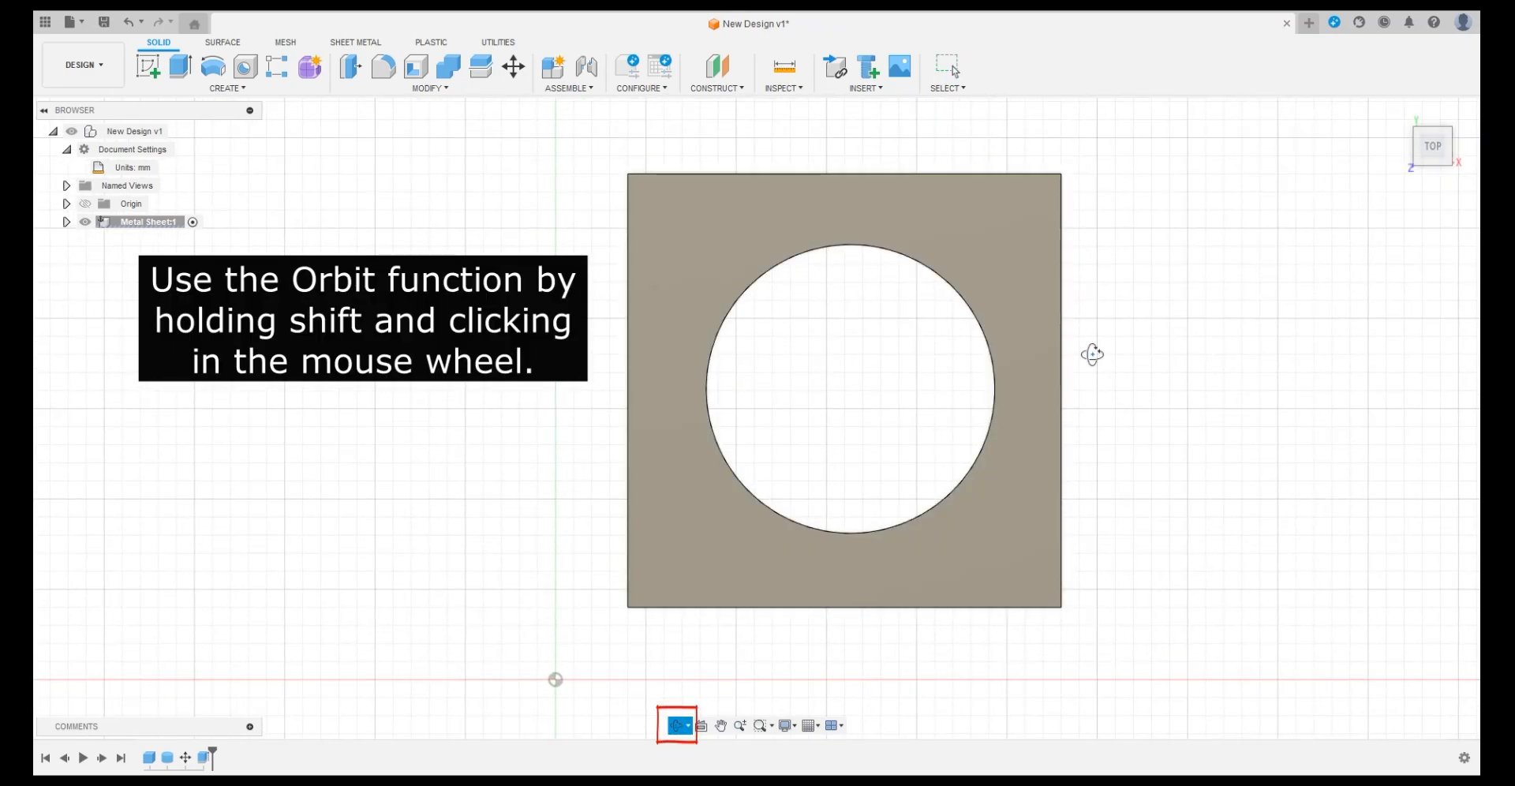
pyautogui.keyDown('shift'); pyautogui.moveTo(1092, 355); pyautogui.dragTo(1099, 312, button='middle'); pyautogui.keyUp('shift')
pyautogui.rightClick(916, 289)
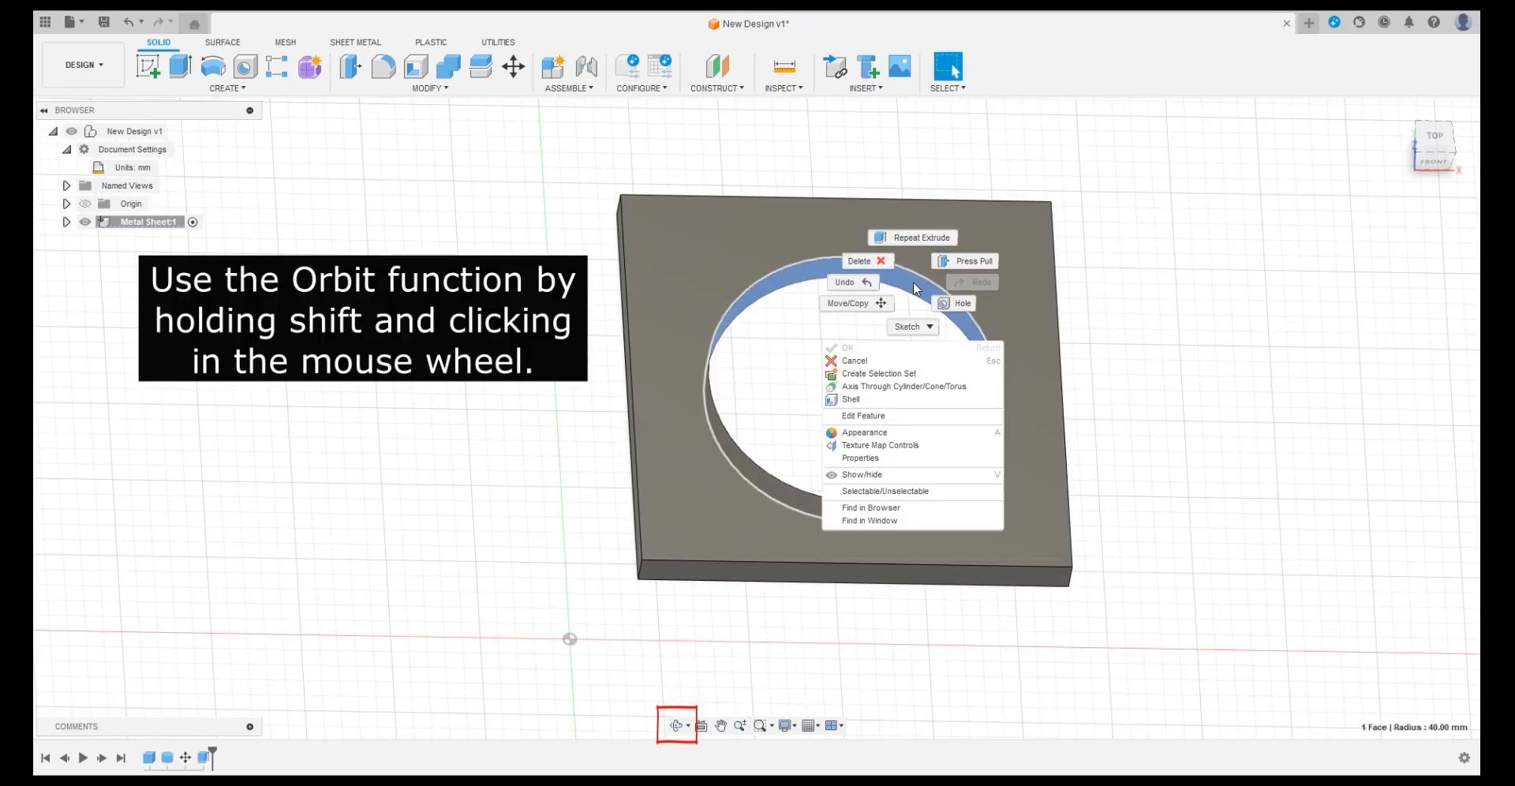
pyautogui.click(875, 303)
pyautogui.click(1396, 223)
pyautogui.click(1398, 224)
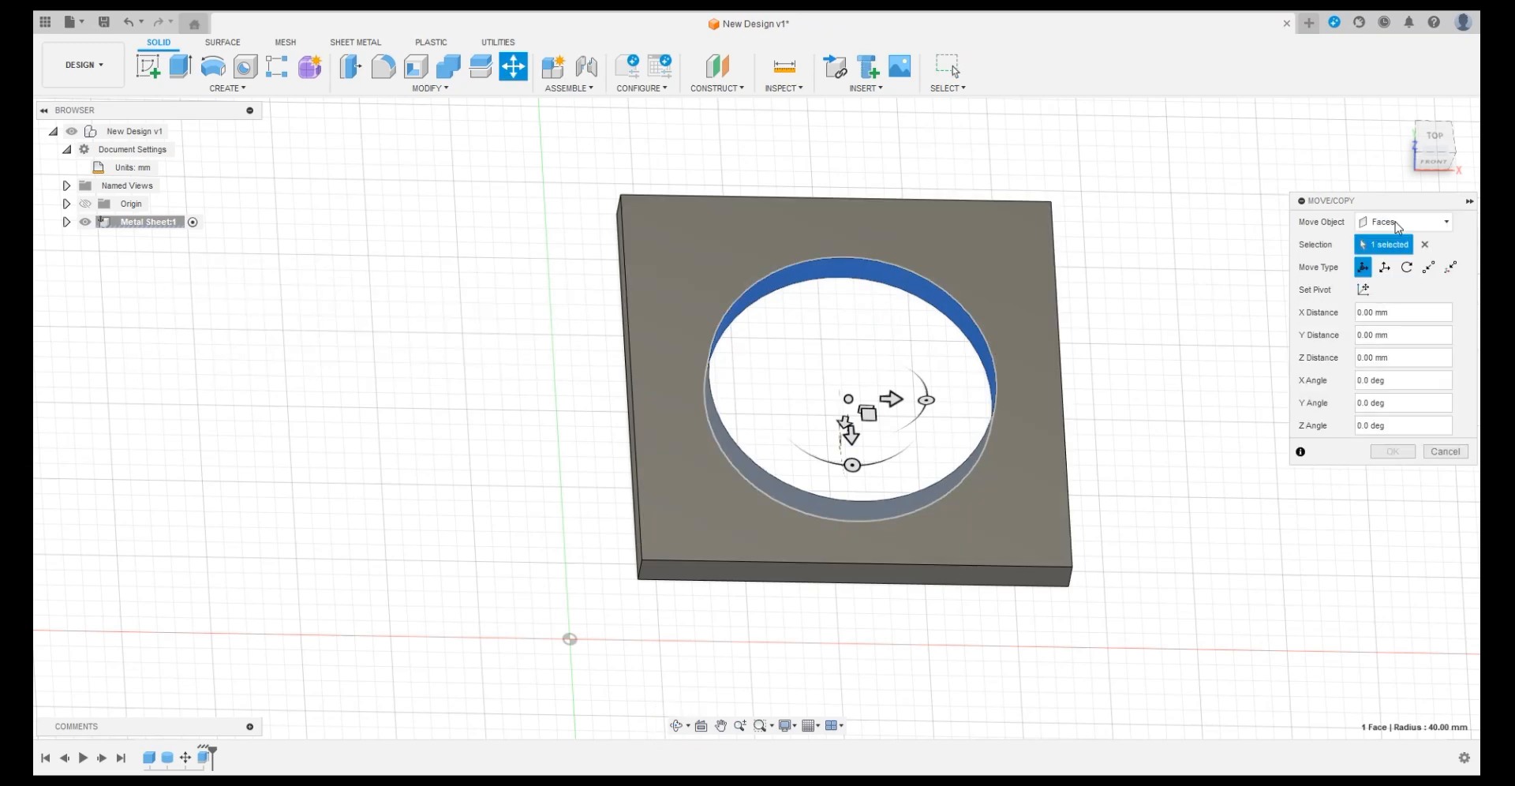
pyautogui.click(884, 283)
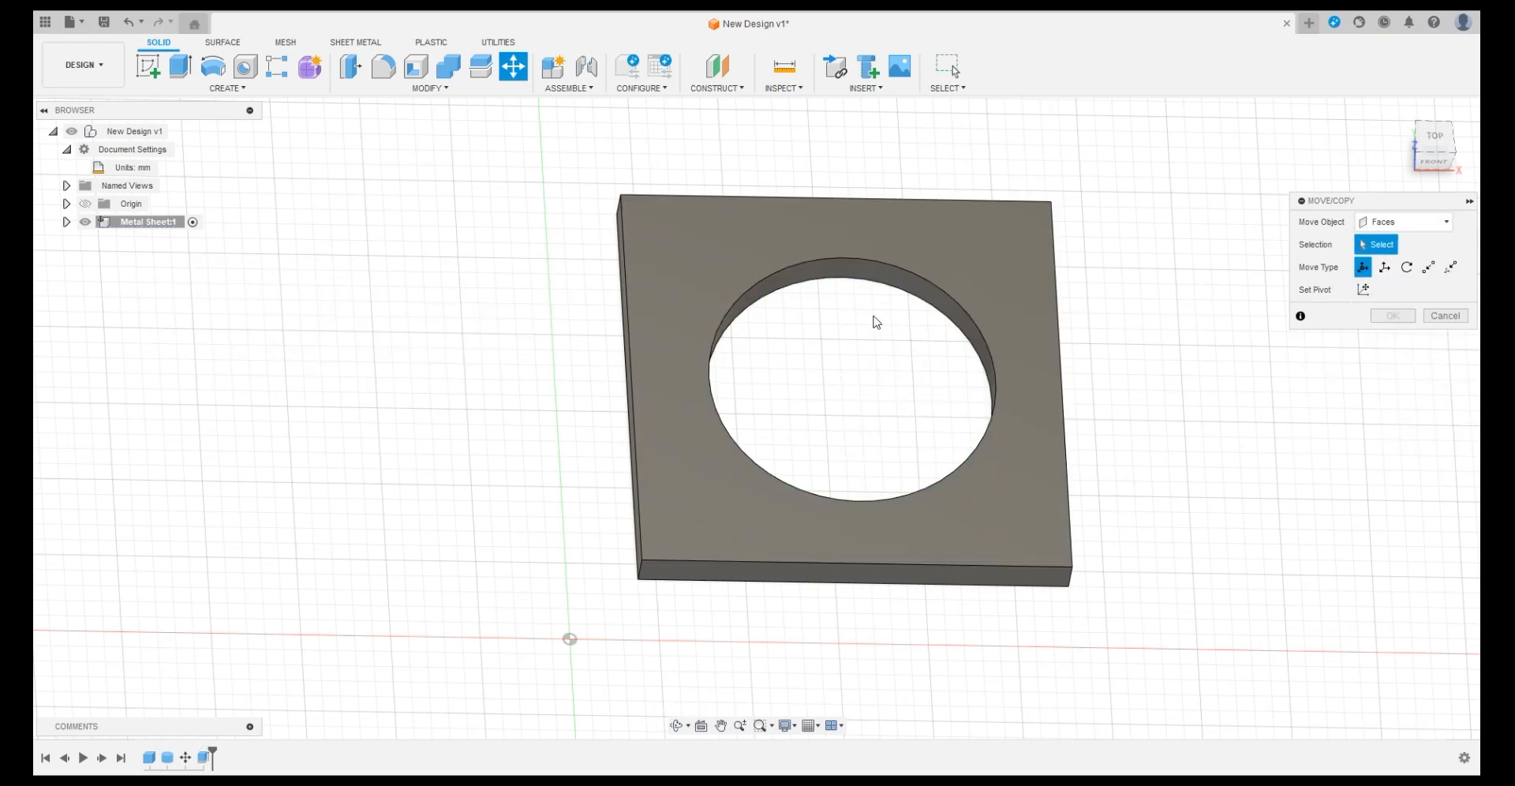
pyautogui.click(867, 283)
pyautogui.moveTo(873, 397)
pyautogui.mouseDown()
pyautogui.moveTo(837, 359)
pyautogui.moveTo(908, 384)
pyautogui.moveTo(827, 389)
pyautogui.moveTo(892, 366)
pyautogui.moveTo(831, 410)
pyautogui.moveTo(907, 359)
pyautogui.moveTo(903, 393)
pyautogui.moveTo(859, 349)
pyautogui.moveTo(845, 403)
pyautogui.moveTo(859, 390)
pyautogui.mouseUp()
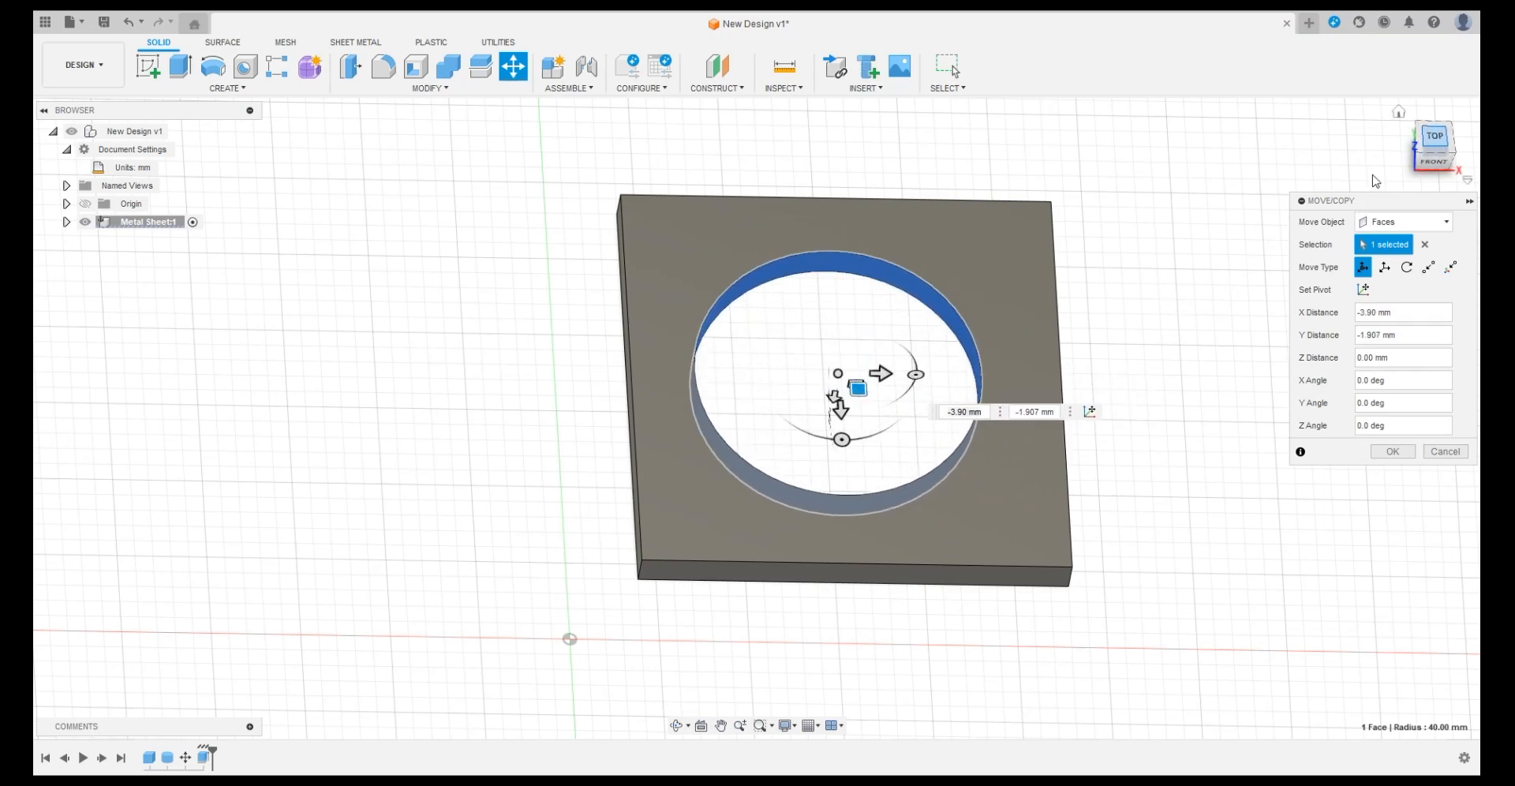
pyautogui.click(1434, 136)
pyautogui.moveTo(854, 414); pyautogui.dragTo(865, 429)
pyautogui.click(1392, 455)
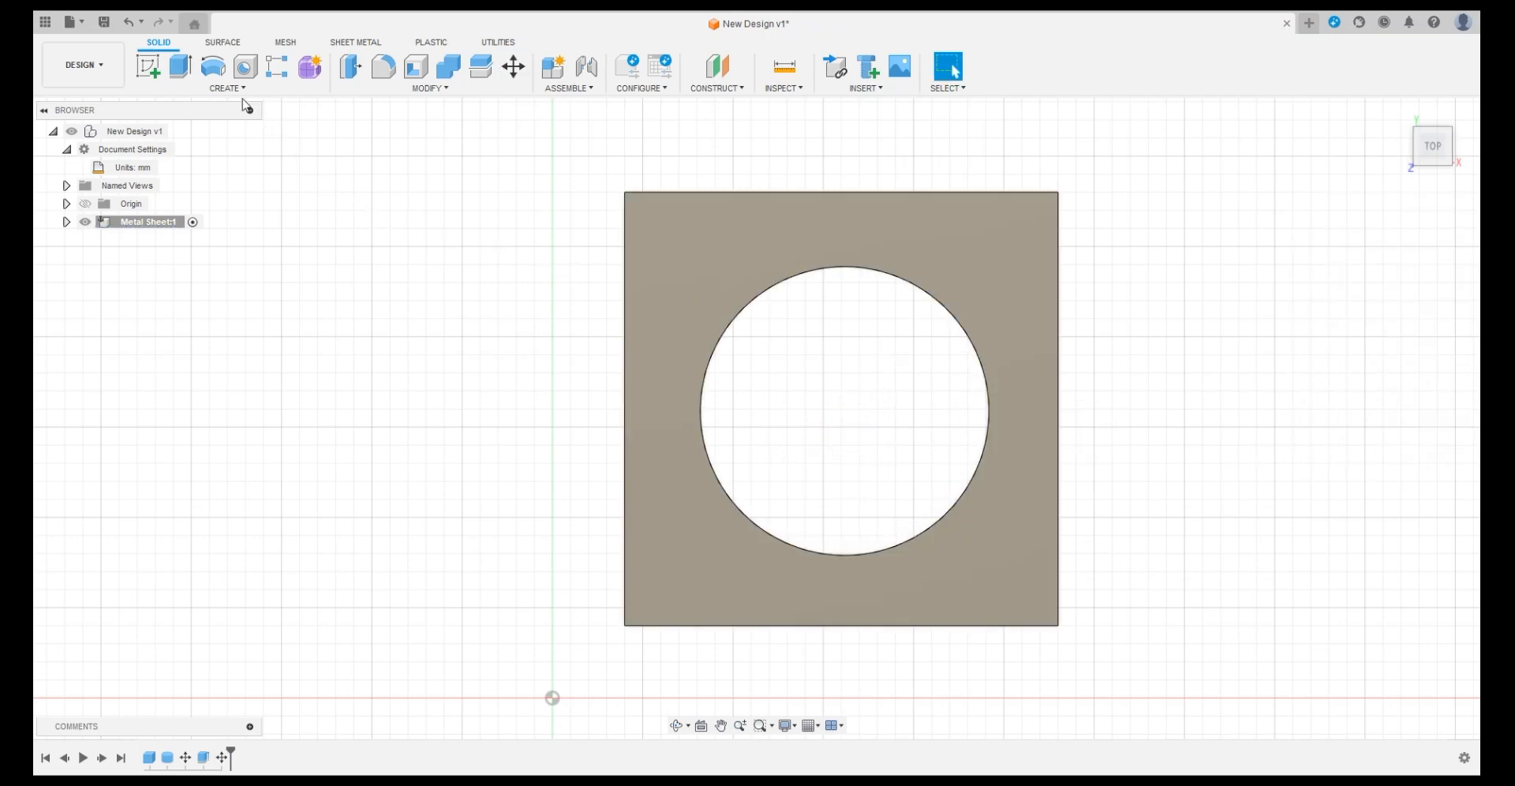
# Step: Create a cylinder 60 mm in diameter and 10 mm high as a new body at the centre of the round hole
pyautogui.click(239, 89)
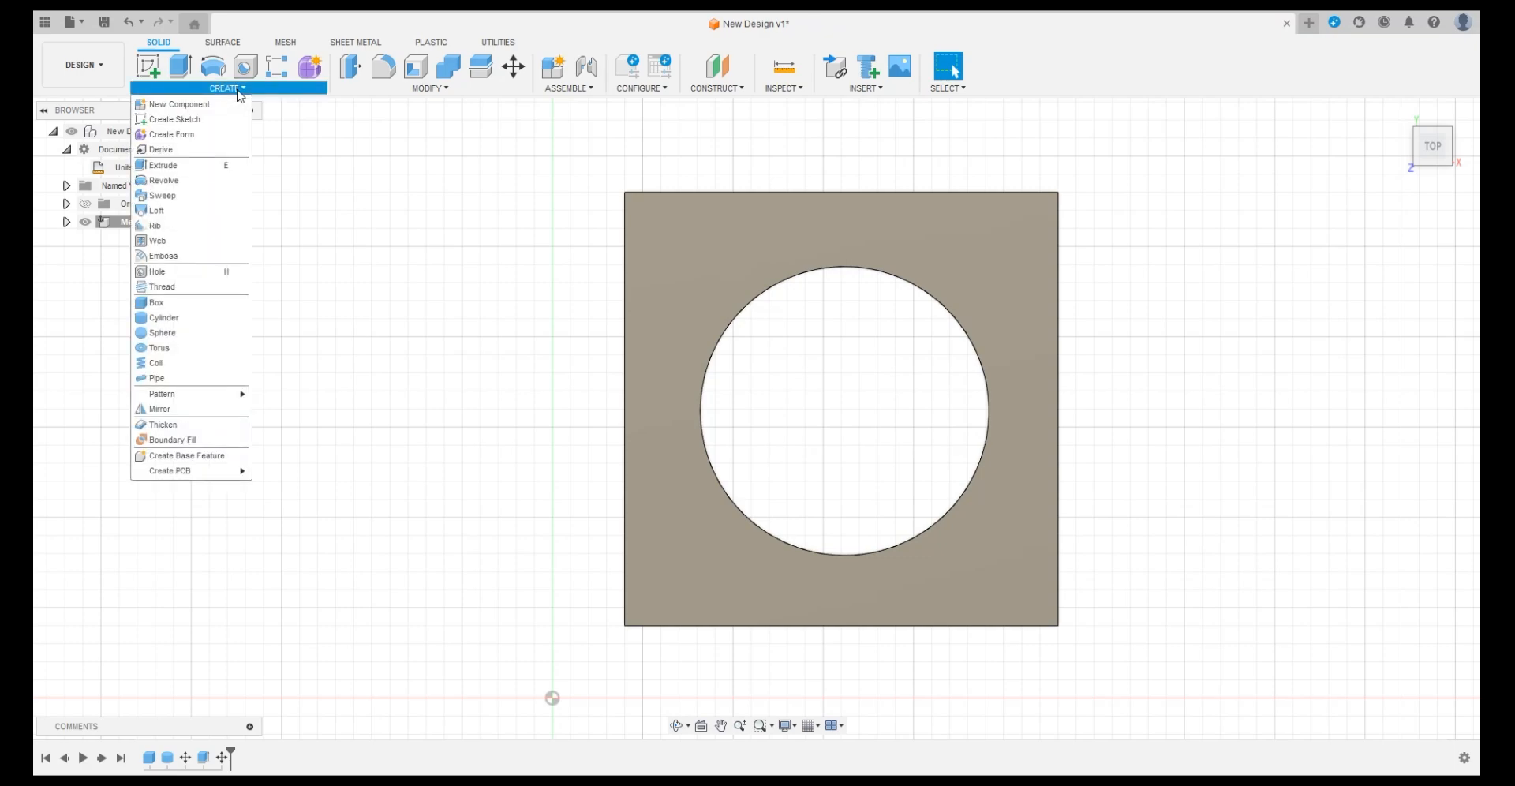
pyautogui.click(182, 317)
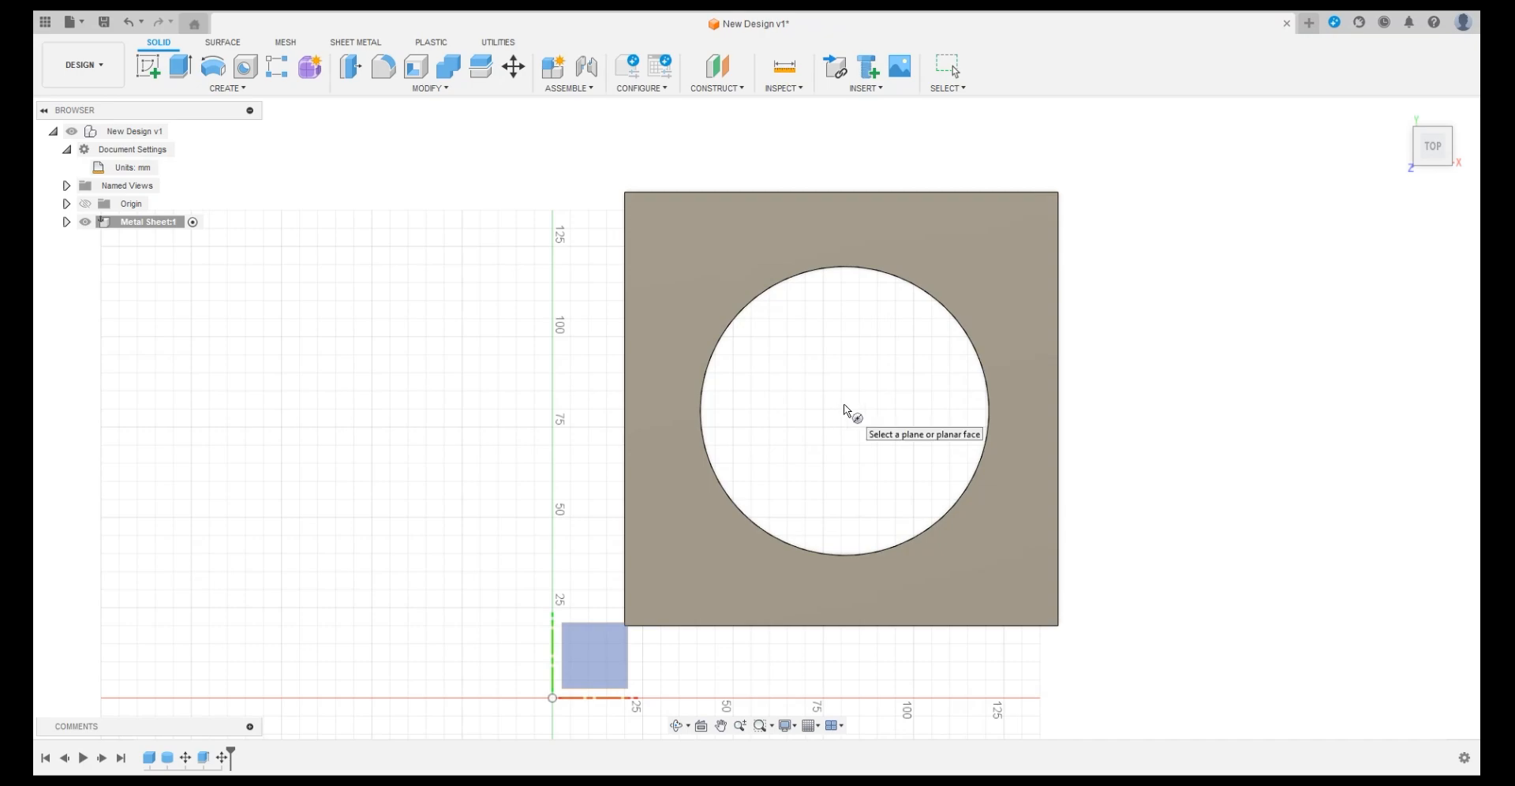
pyautogui.click(844, 410)
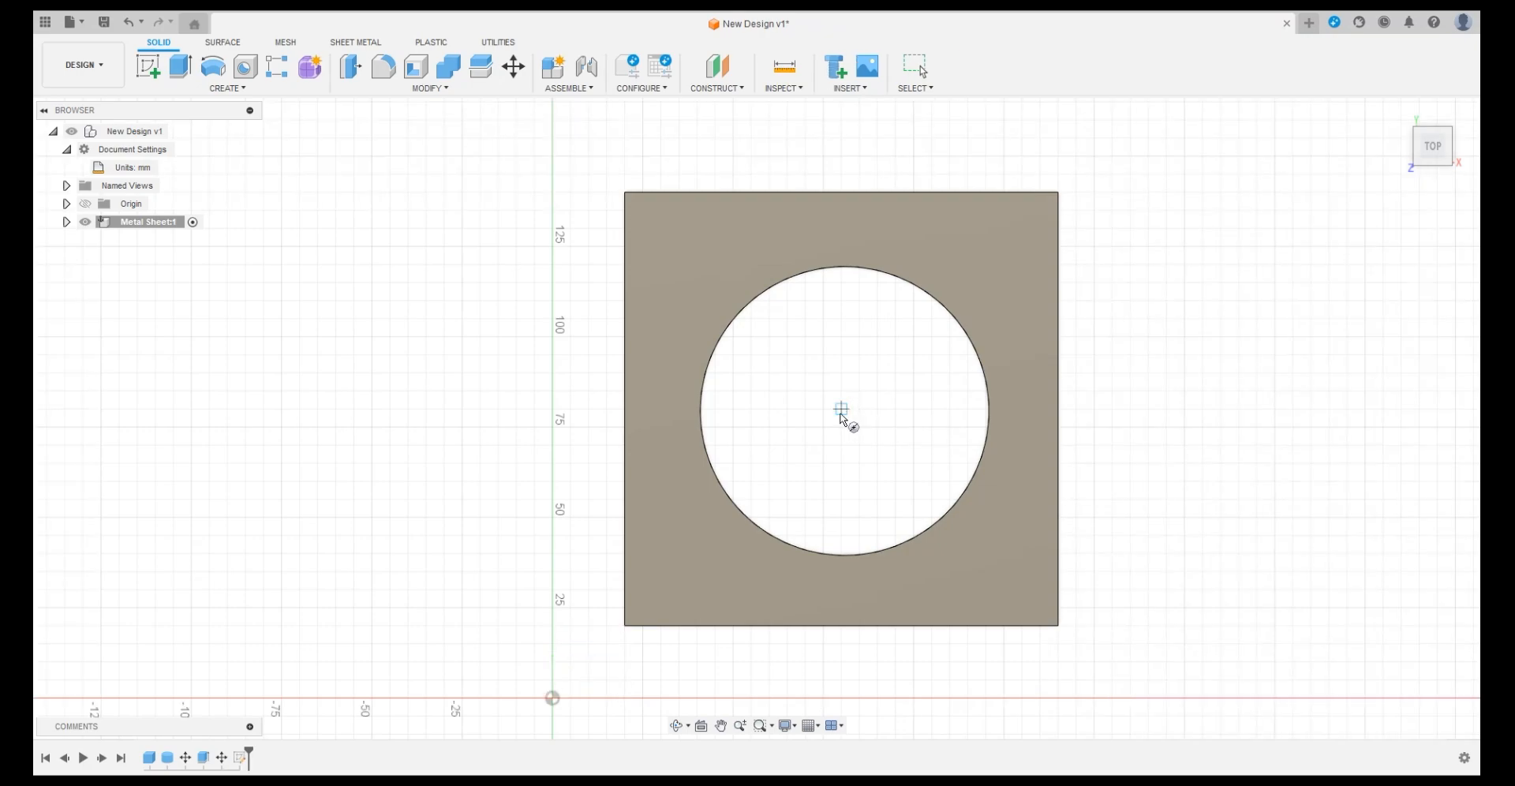
pyautogui.click(840, 411)
pyautogui.write('60')
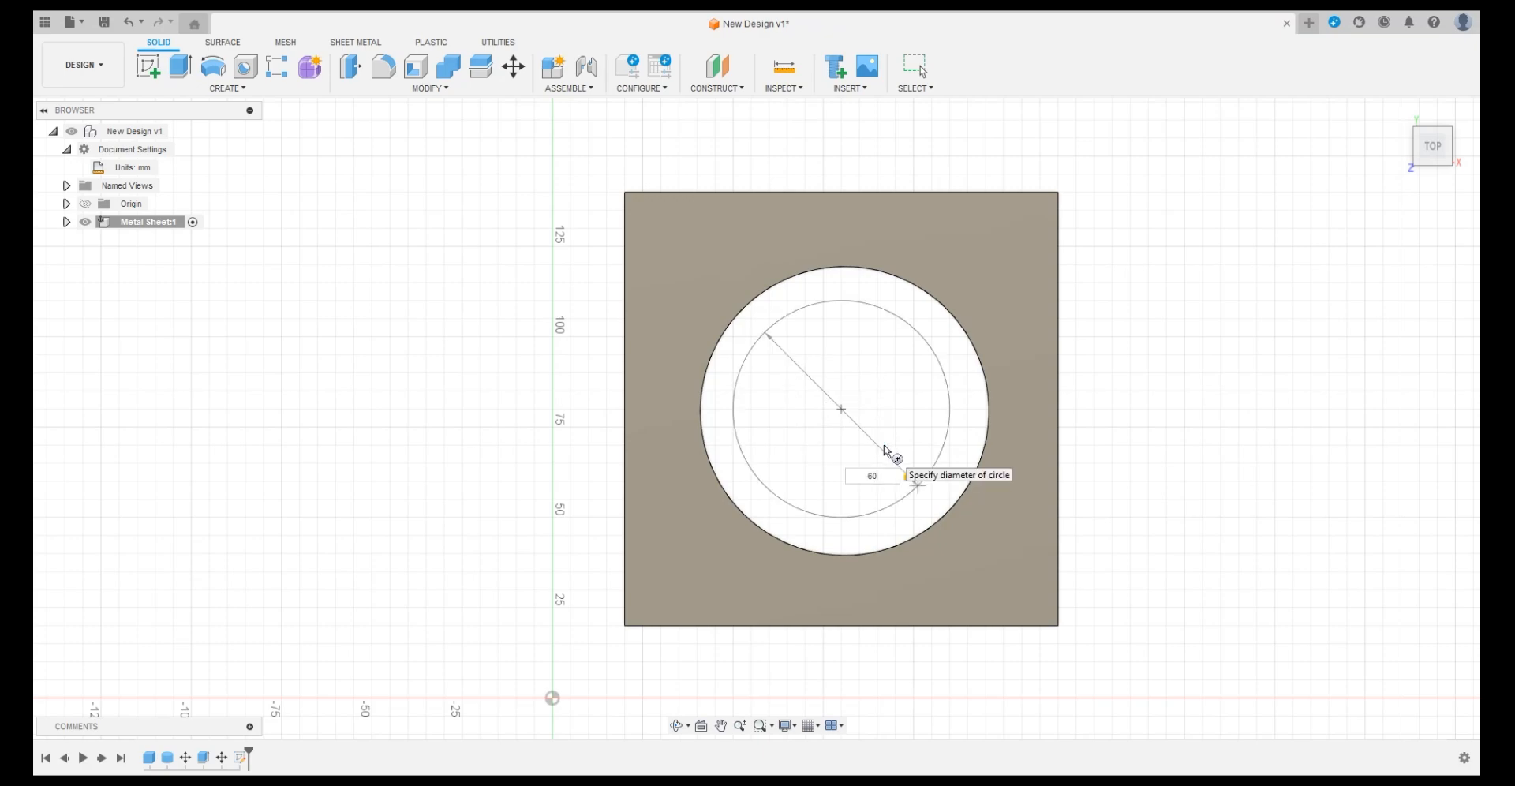
pyautogui.press('Return')
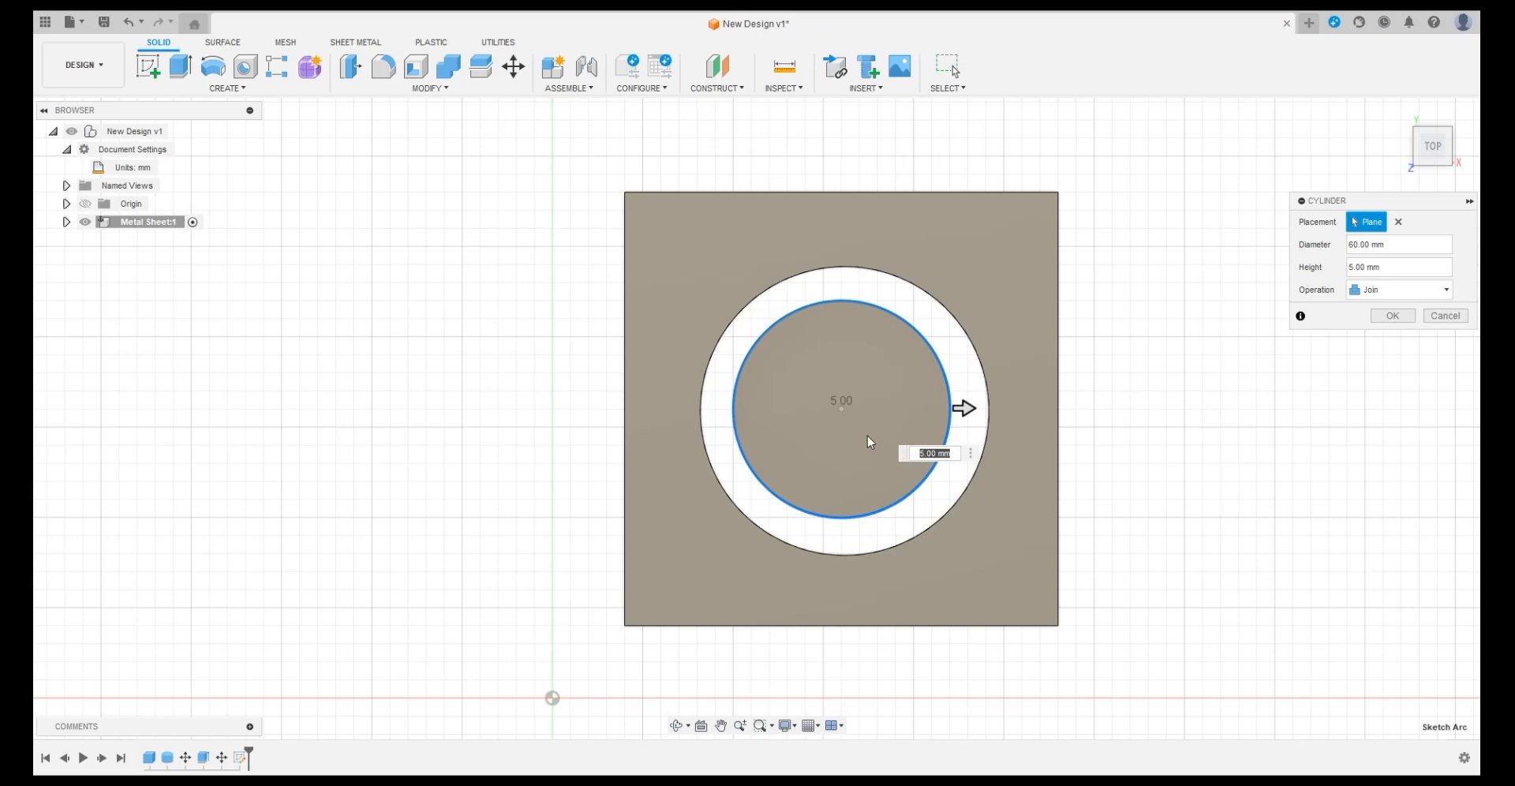
pyautogui.write('10')
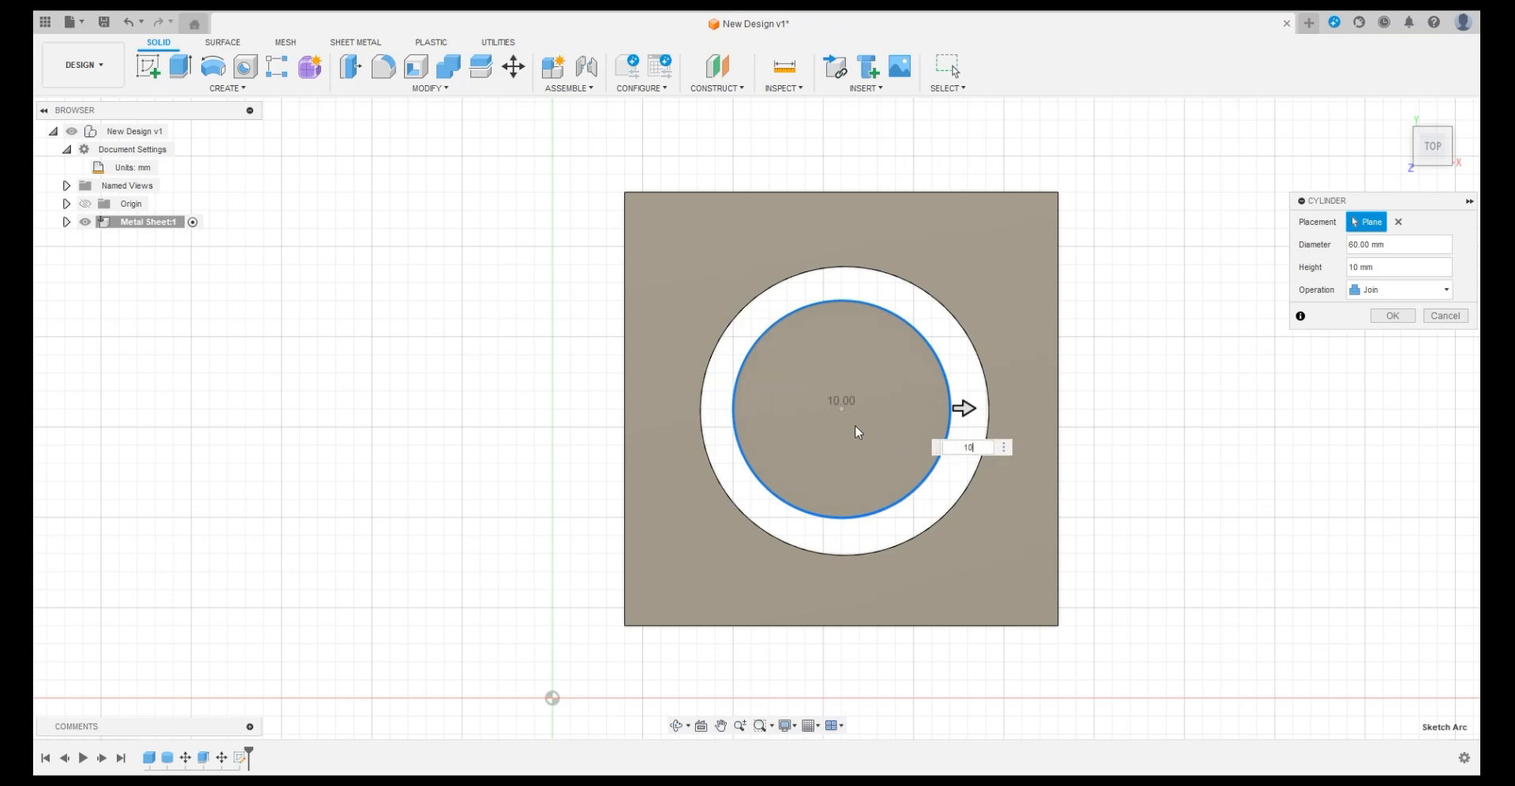
pyautogui.click(1396, 289)
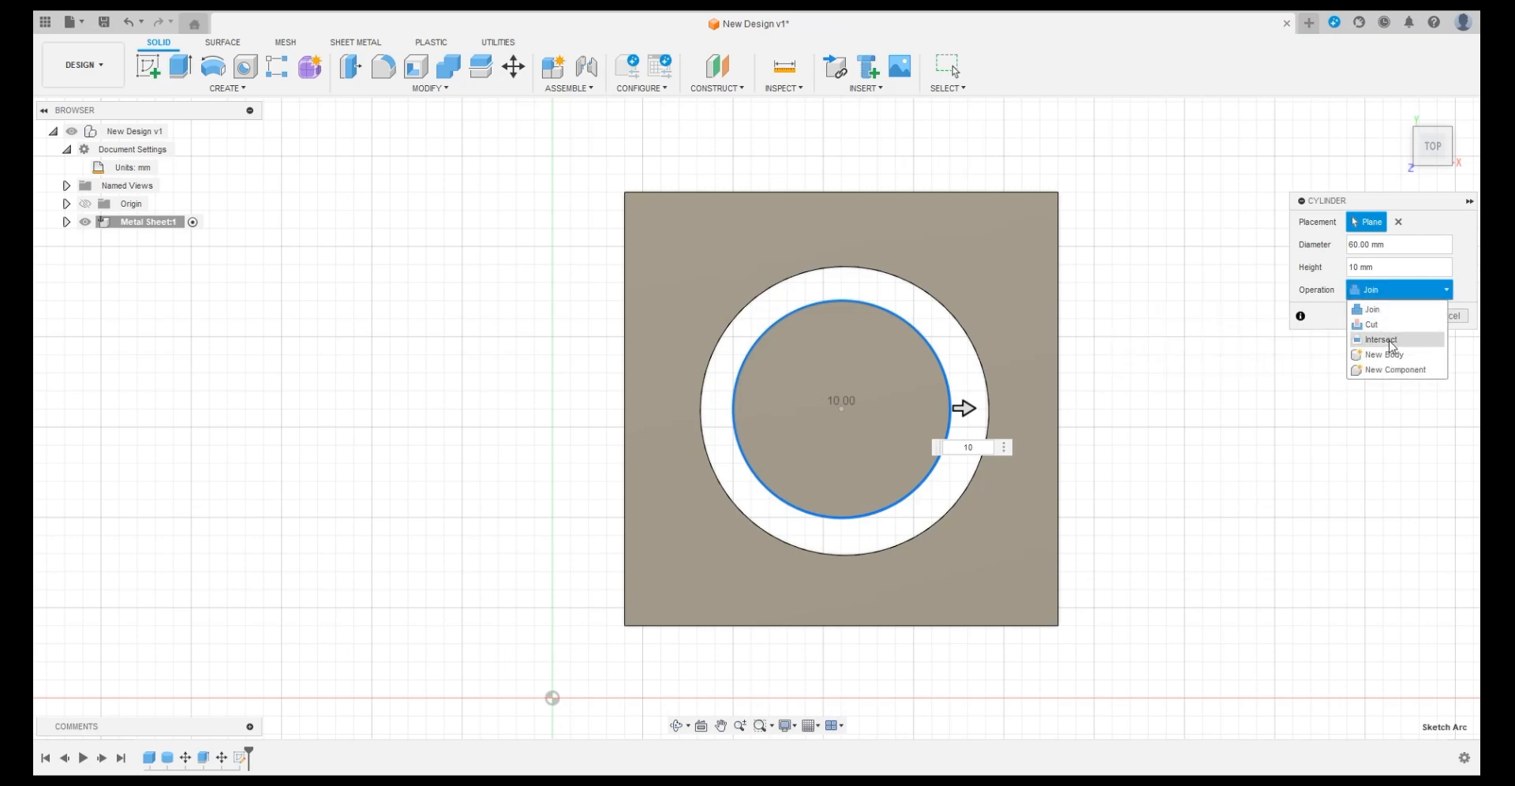
pyautogui.click(1387, 354)
pyautogui.click(1393, 316)
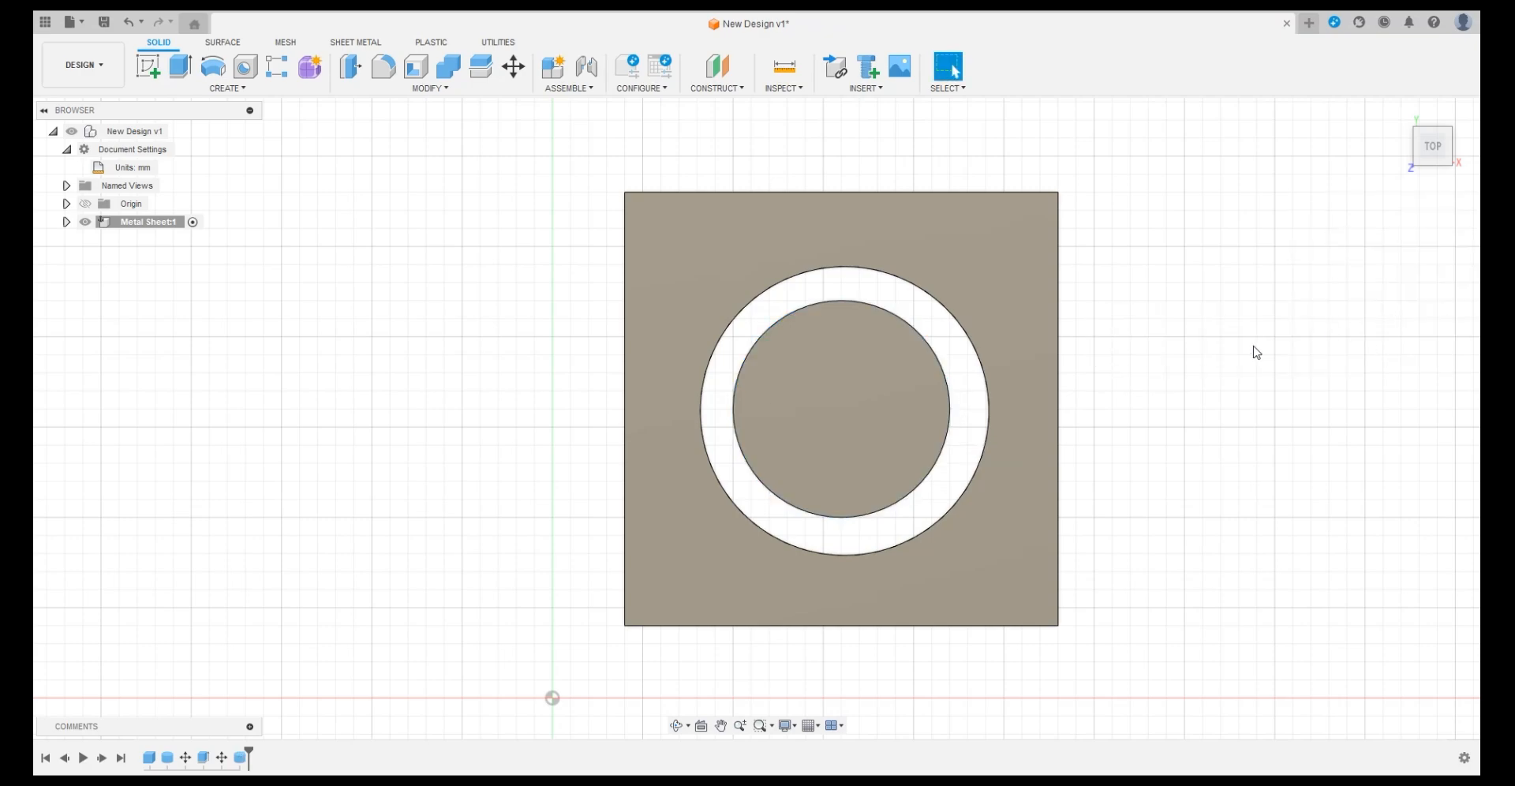
# Step: Move the inner cylinder body by about 1.044 mm in X and -1.044 mm in Y using Move/Copy to centre it in the hole
pyautogui.click(828, 409)
pyautogui.rightClick(827, 407)
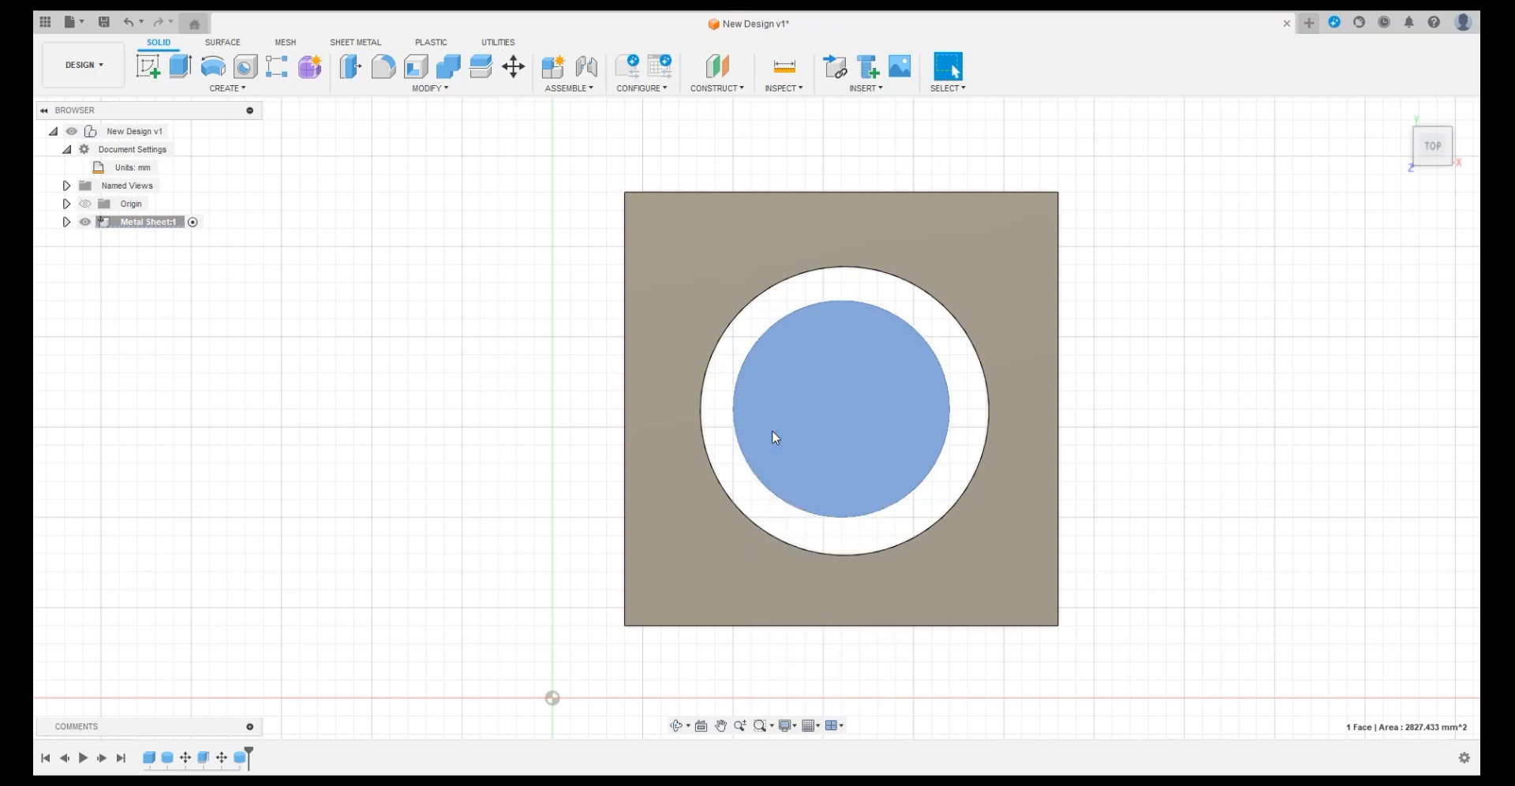
pyautogui.click(772, 430)
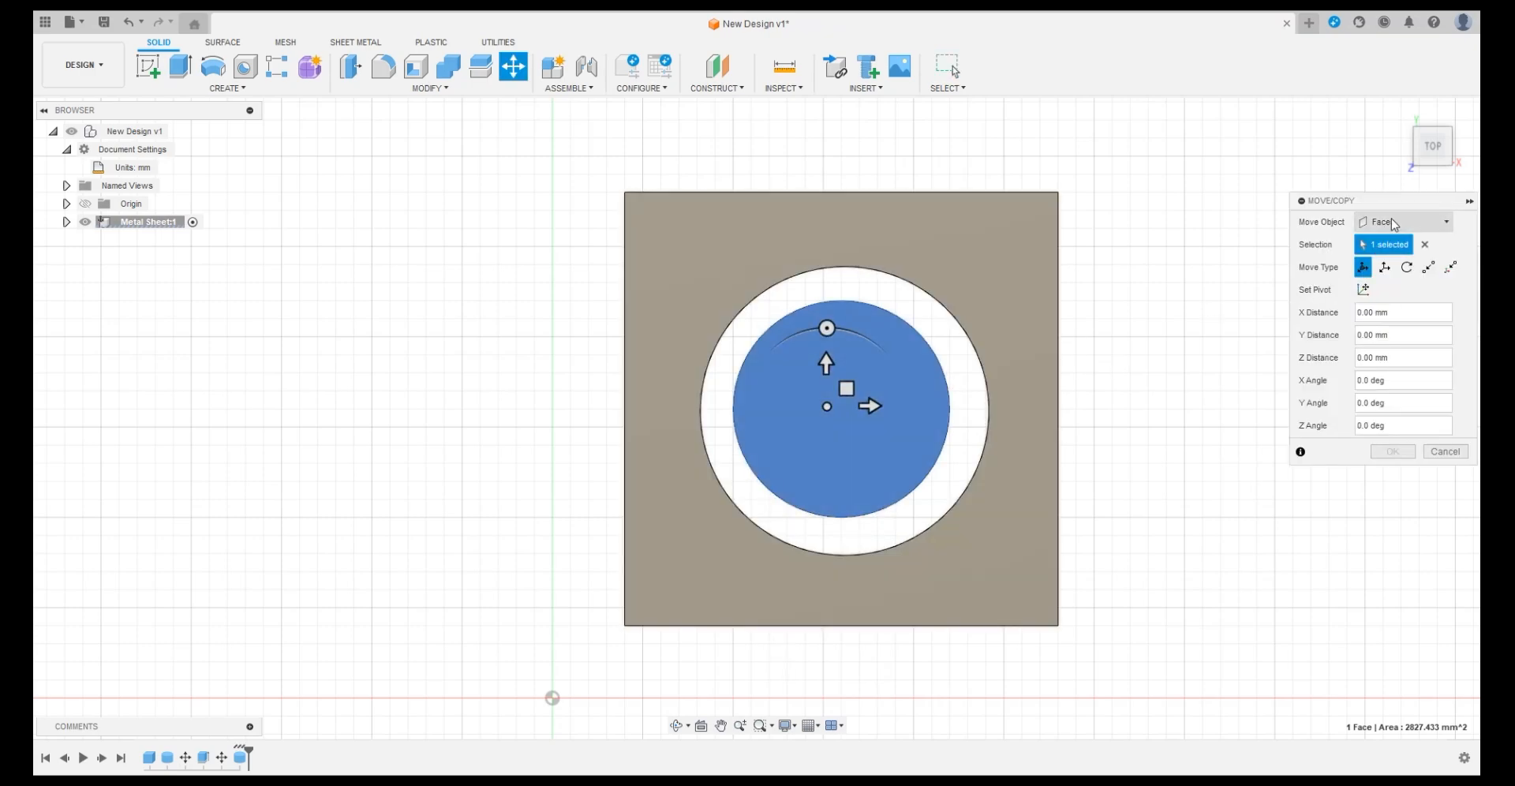
pyautogui.click(1405, 222)
pyautogui.click(1385, 257)
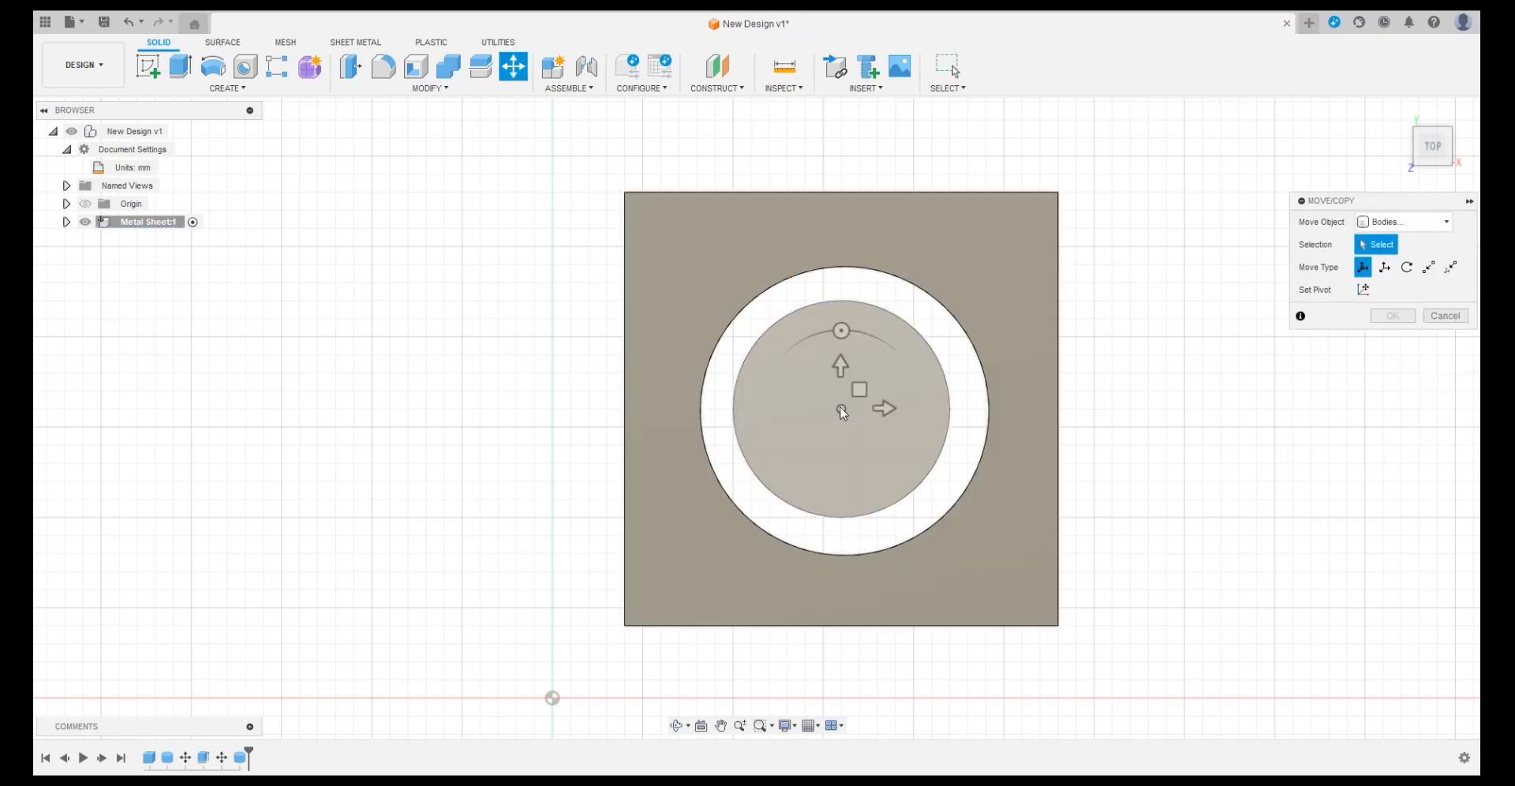
pyautogui.click(857, 426)
pyautogui.moveTo(857, 428)
pyautogui.mouseDown()
pyautogui.moveTo(876, 417)
pyautogui.moveTo(860, 433)
pyautogui.mouseUp()
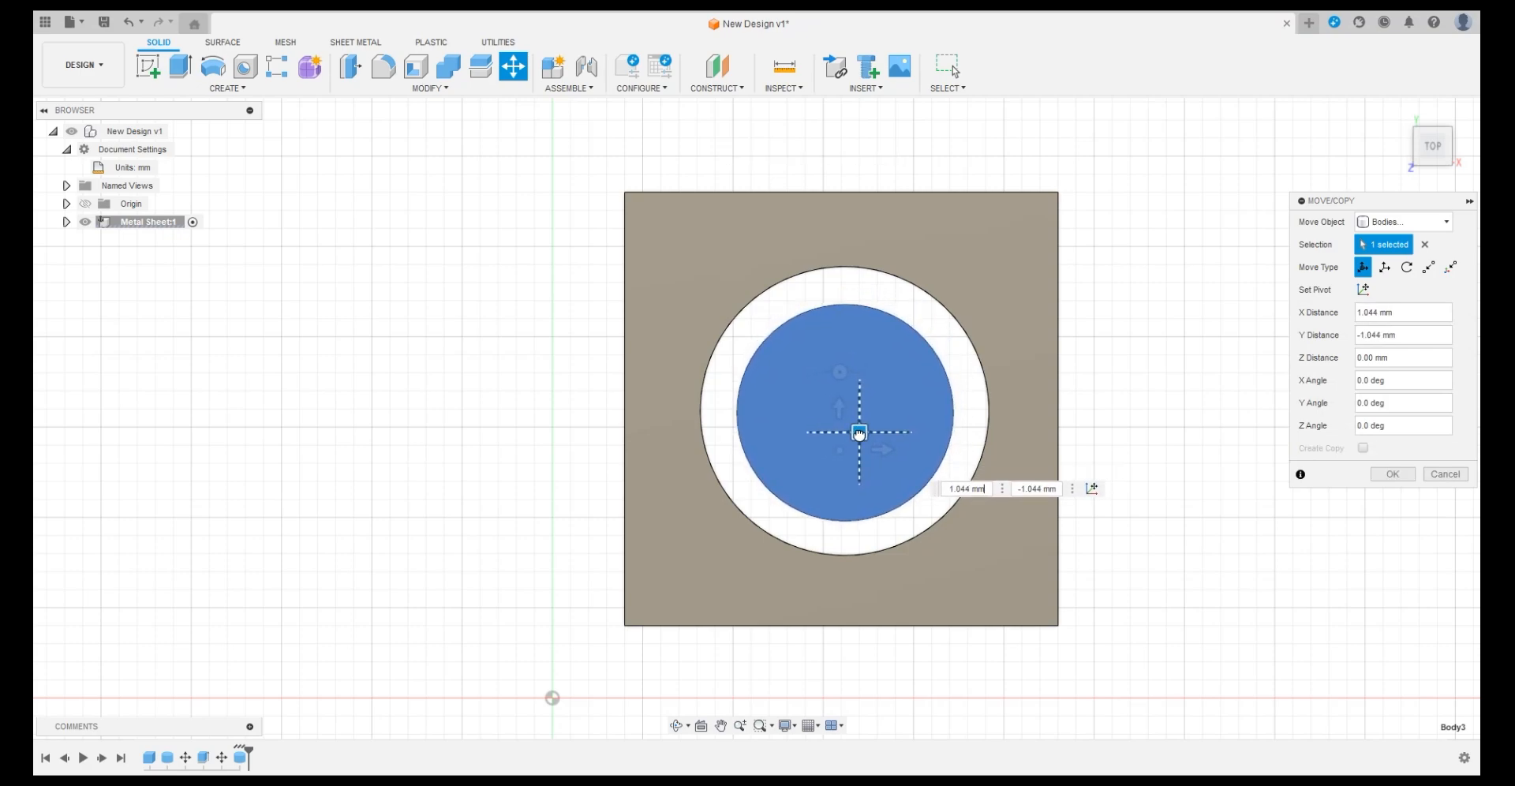
pyautogui.click(1393, 474)
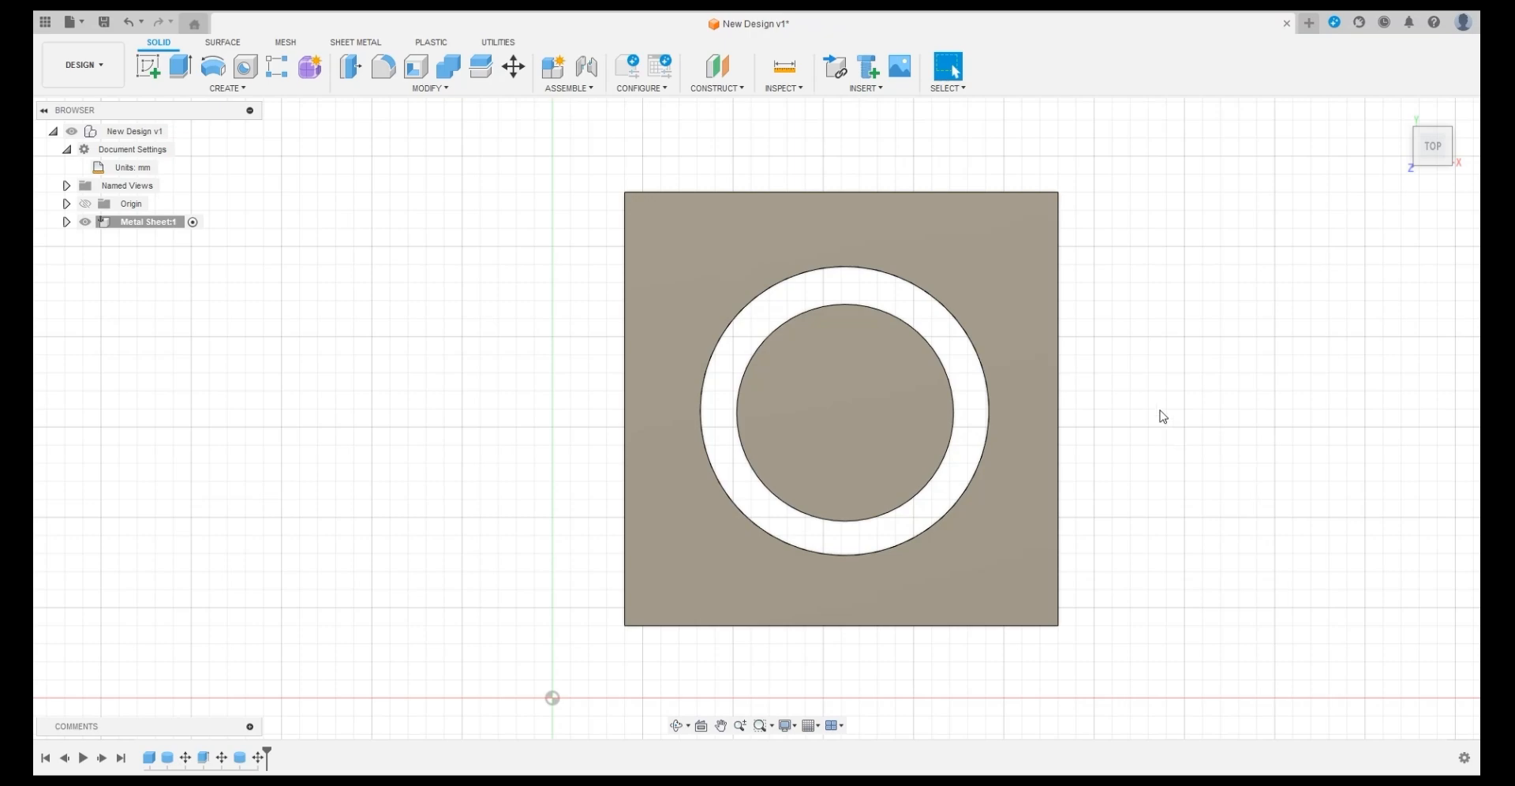
# Step: Draw a box base about 84 mm long and 7 mm wide on the sheet's top face, spanning the hole and inner disc
pyautogui.click(240, 92)
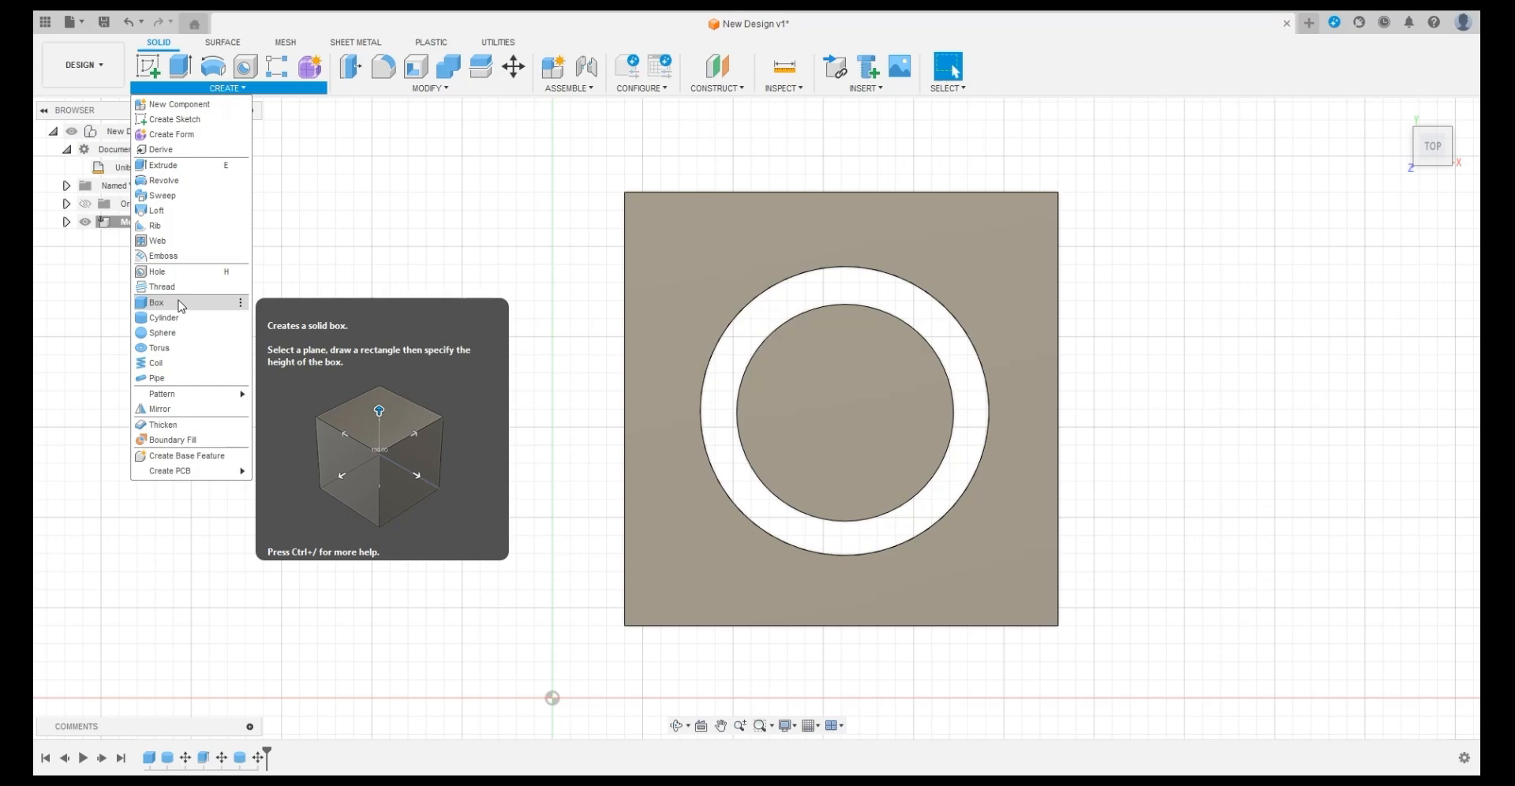
pyautogui.click(181, 304)
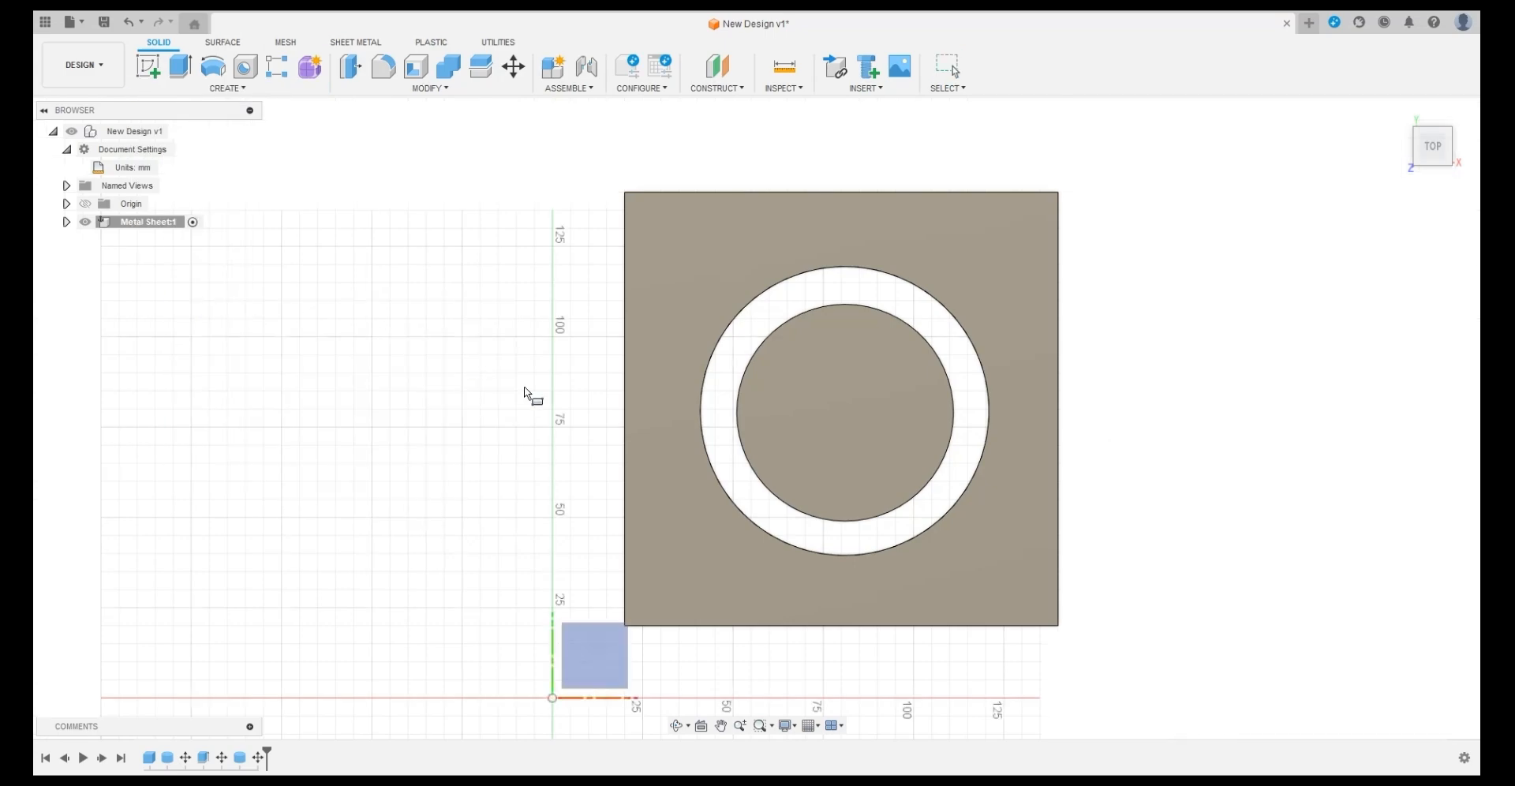
pyautogui.click(682, 387)
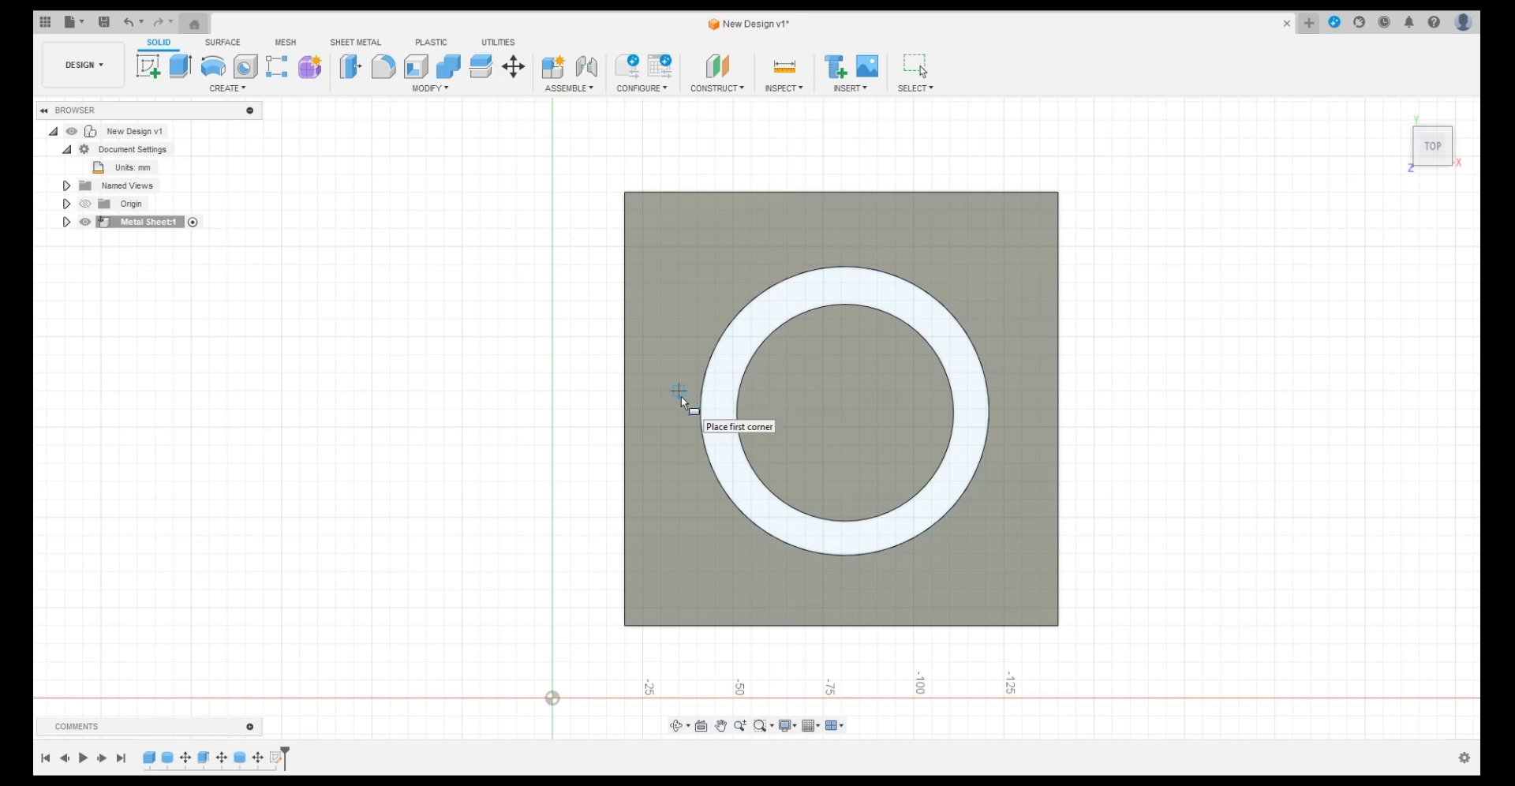
pyautogui.scroll(-1, 682, 401)
pyautogui.scroll(4, 682, 401)
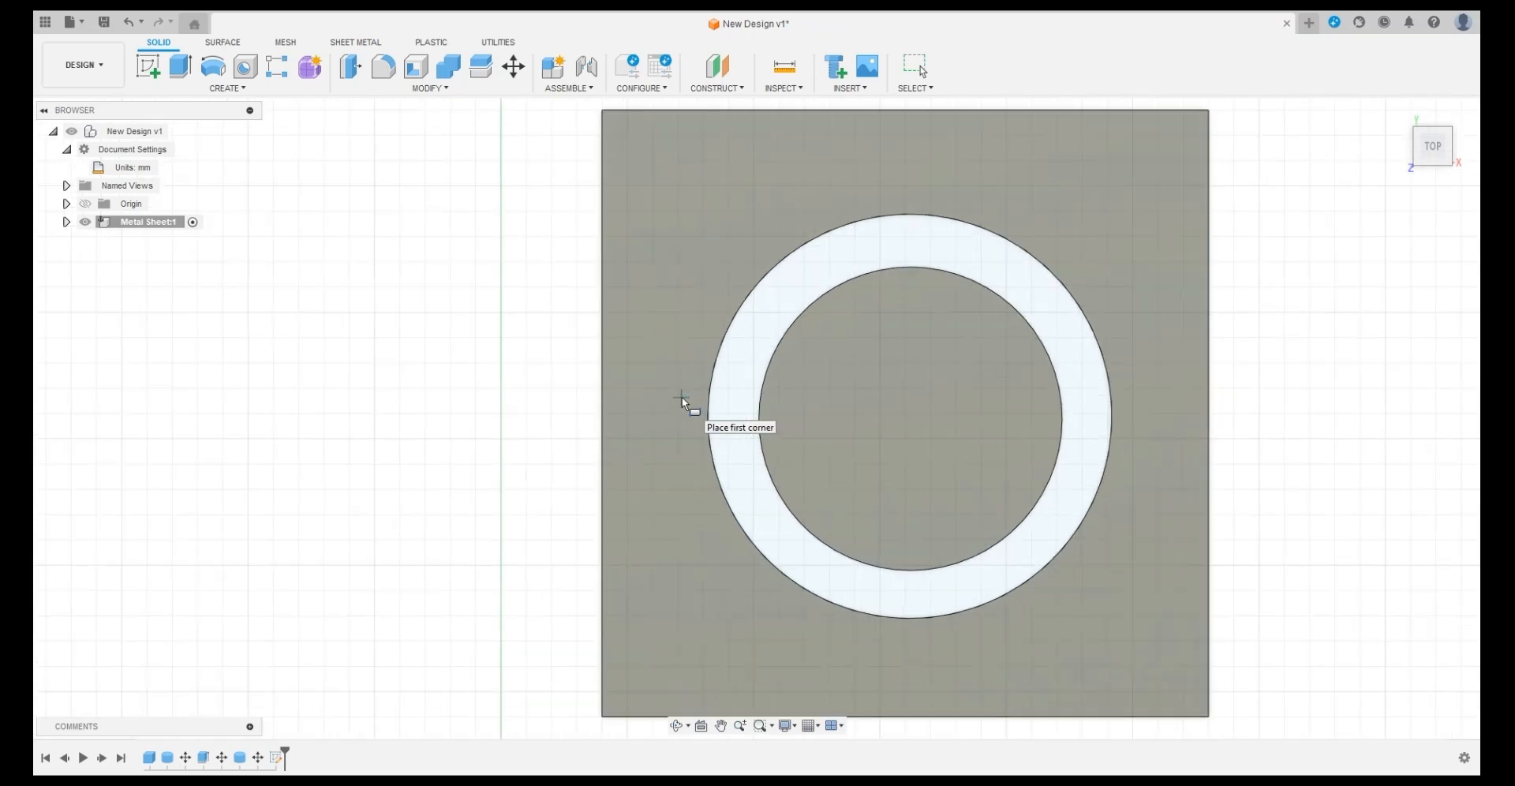
pyautogui.scroll(2, 683, 402)
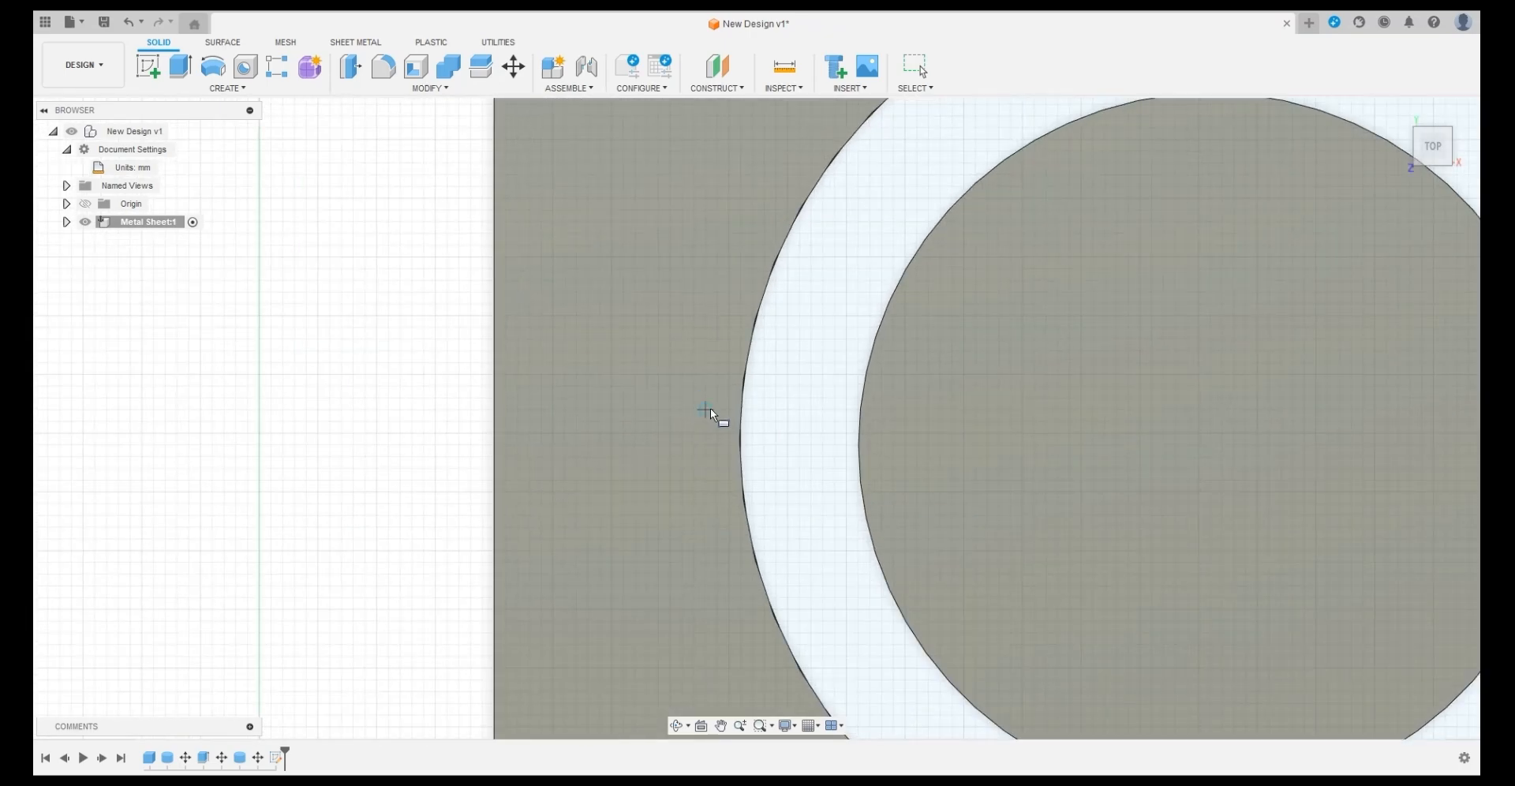
pyautogui.click(717, 410)
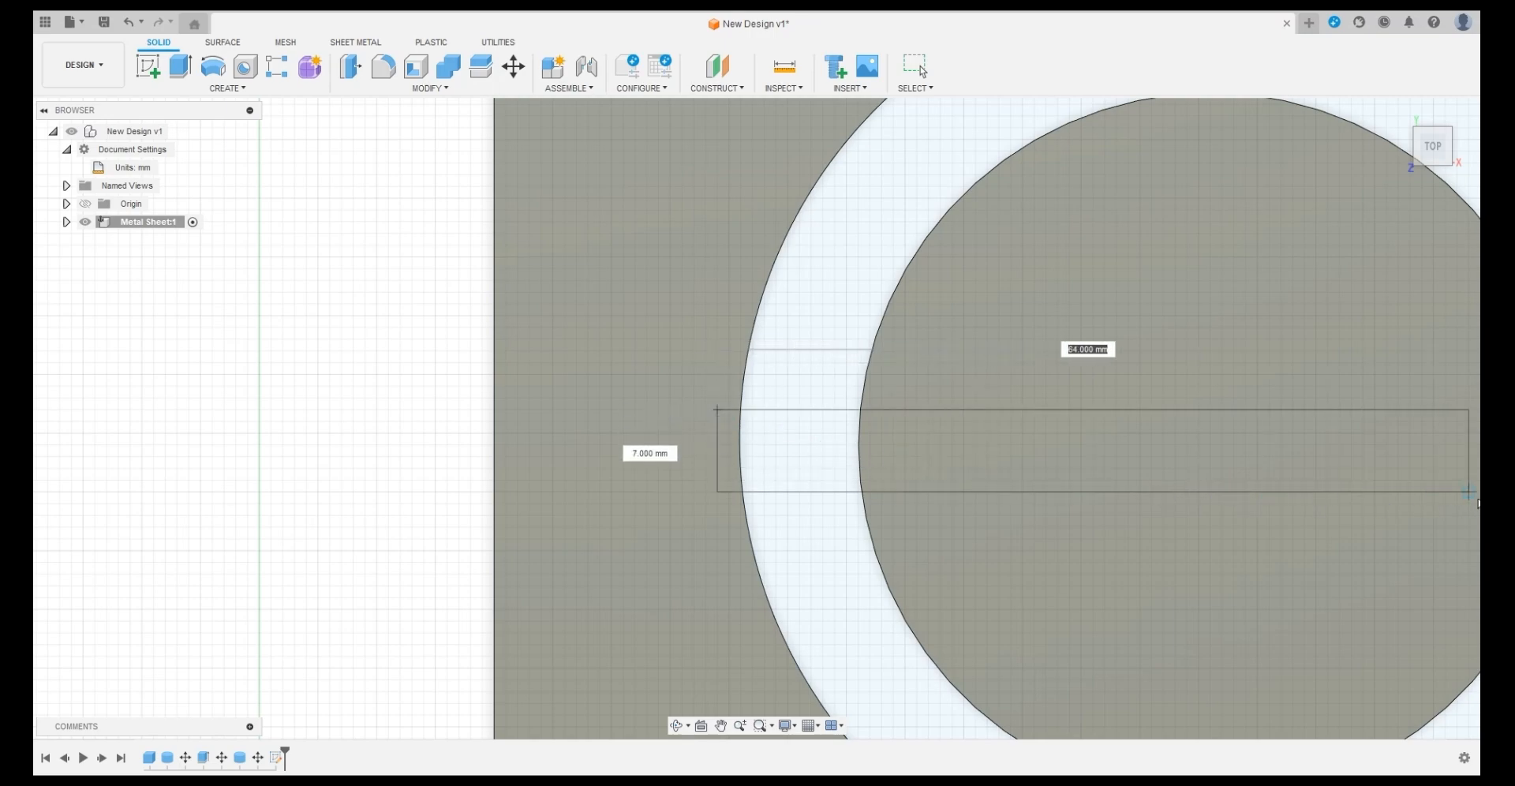
pyautogui.moveTo(1241, 499); pyautogui.dragTo(883, 427, button='middle')
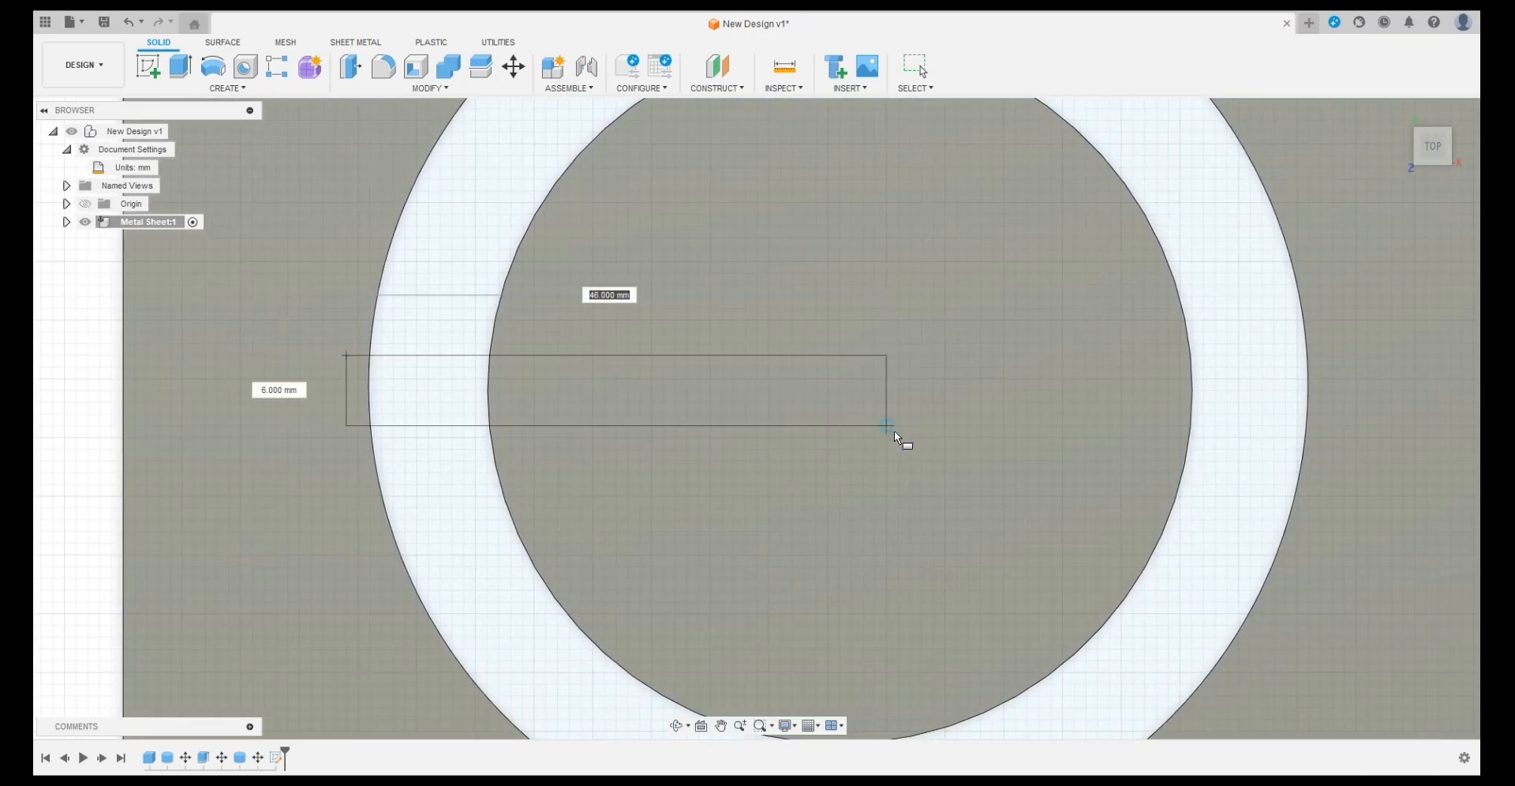
pyautogui.click(1333, 436)
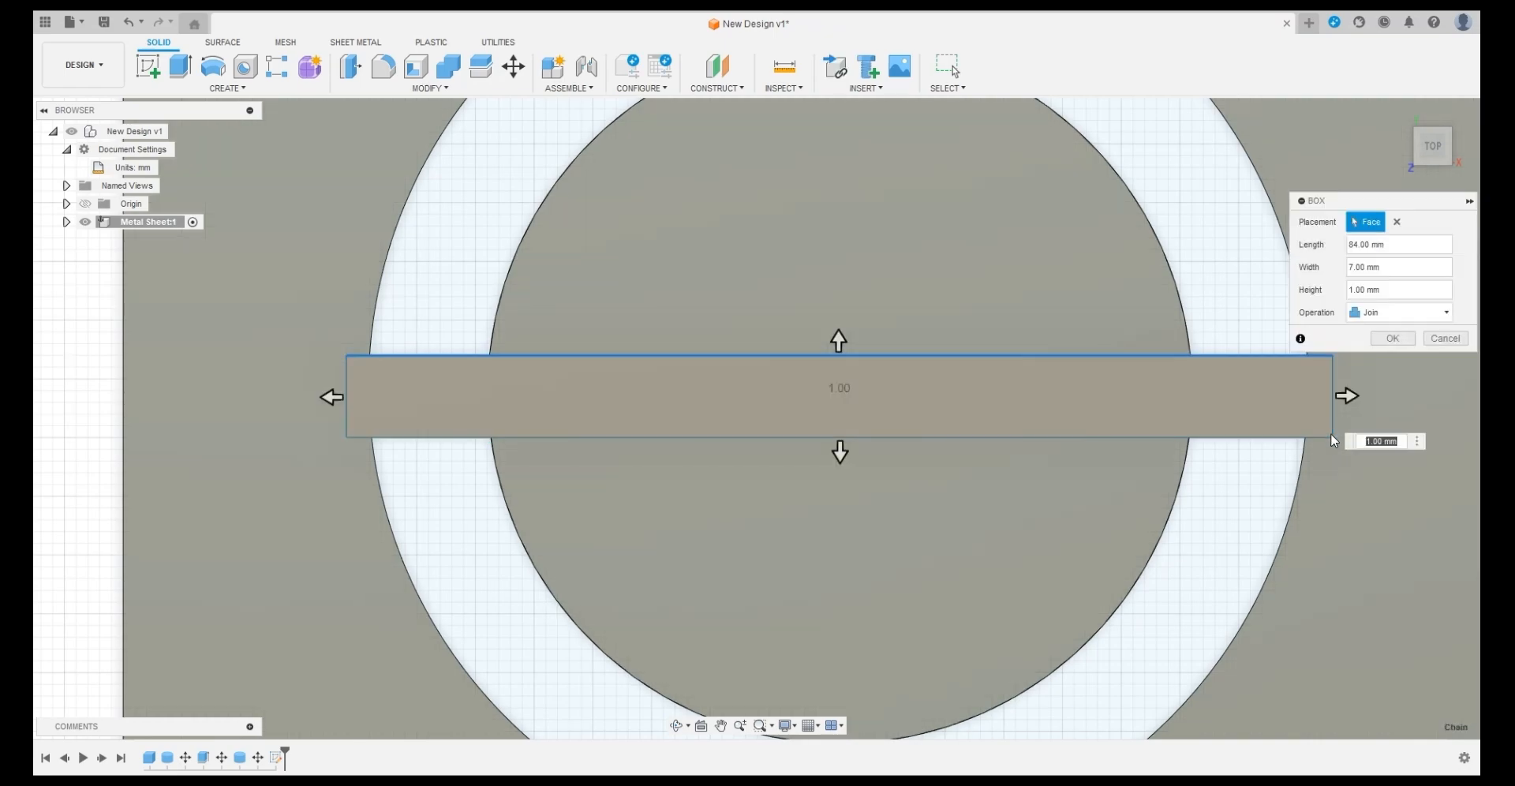
# Step: Set the box width to 6 mm and height to -10 mm, and join it to bridge the inner disc to the sheet
pyautogui.moveTo(839, 341); pyautogui.dragTo(841, 352)
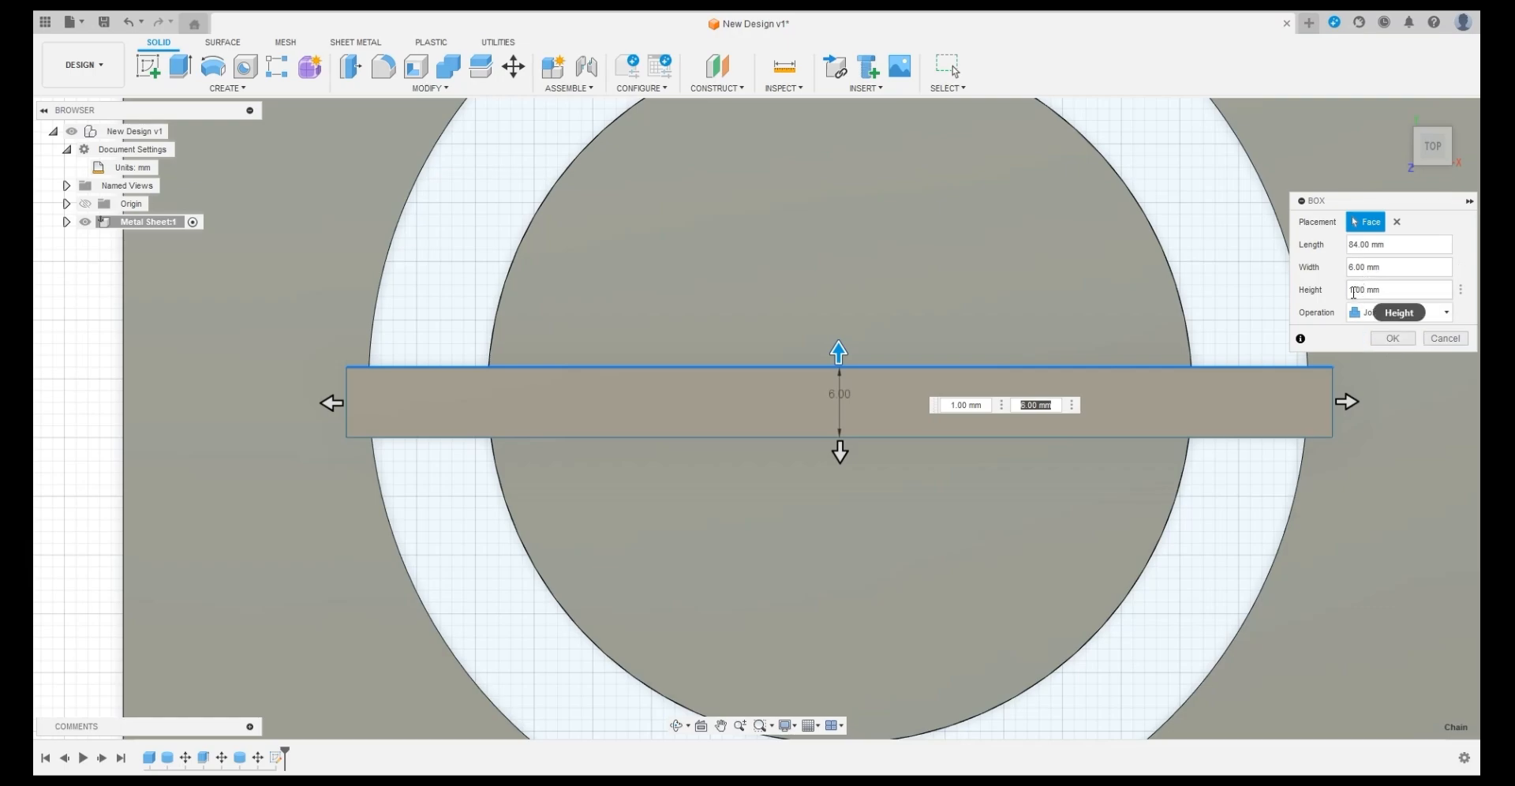
pyautogui.click(1353, 291)
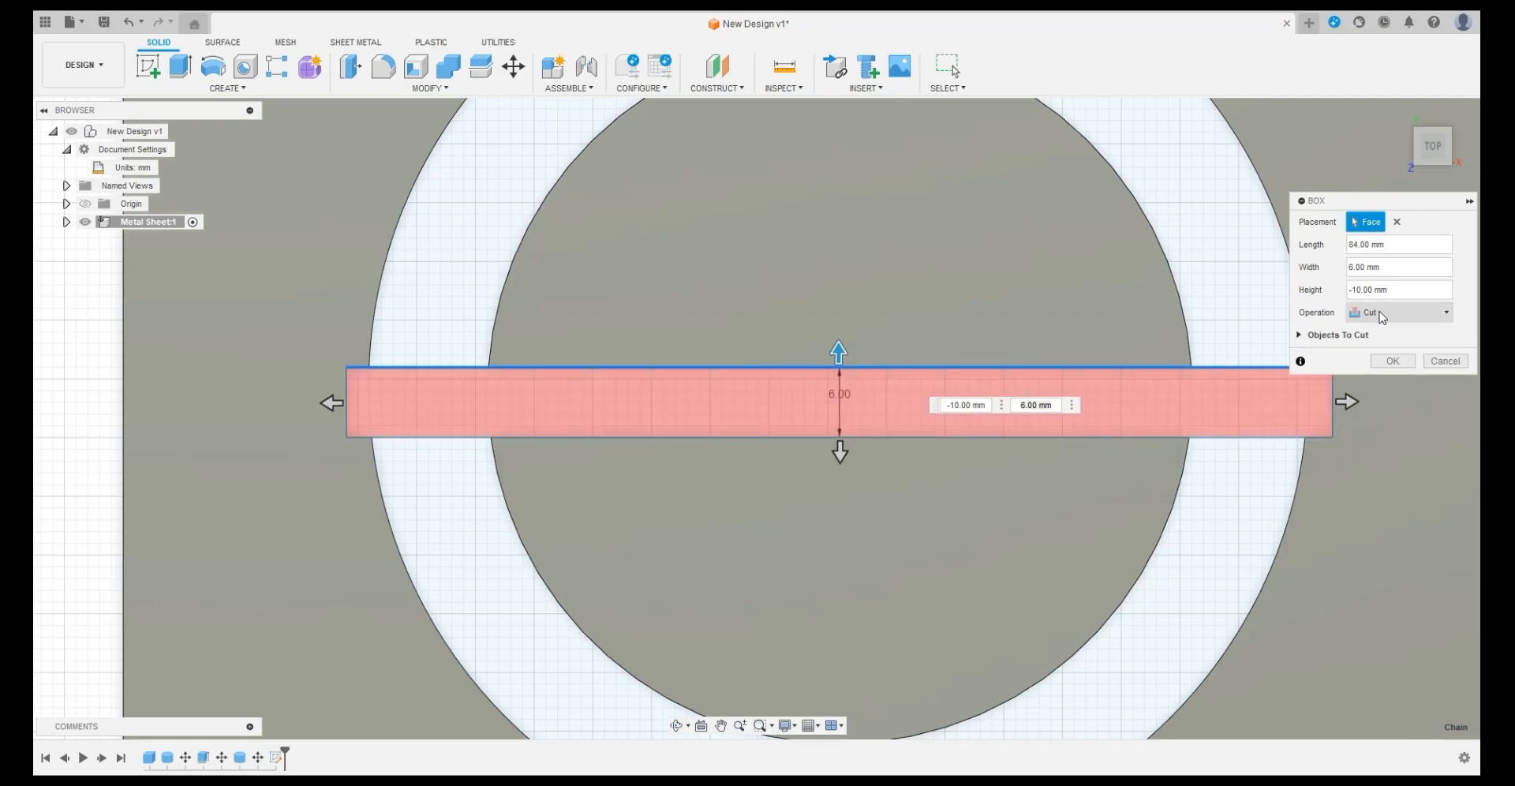
pyautogui.click(1382, 314)
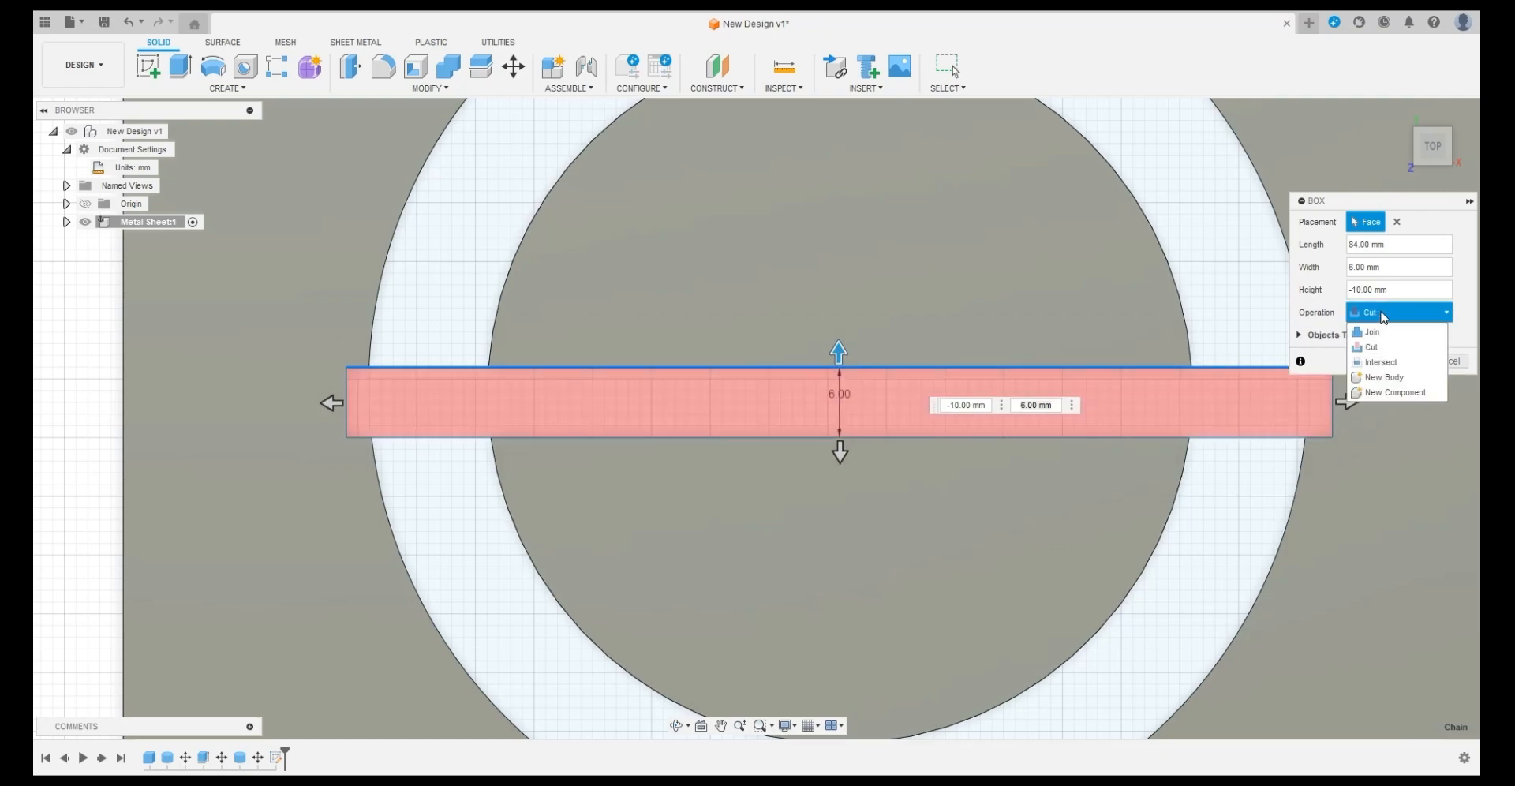
pyautogui.click(1374, 332)
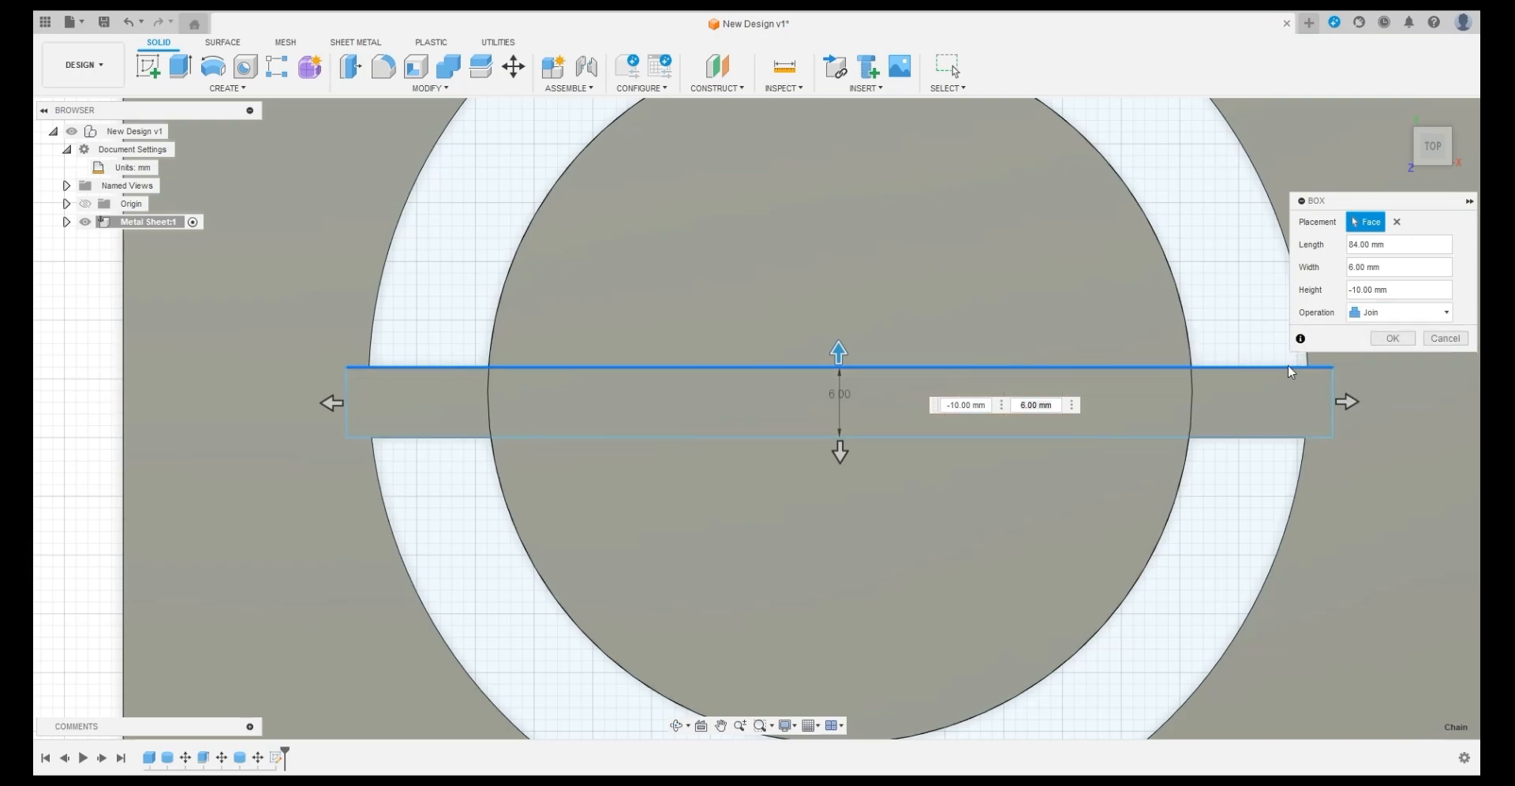
pyautogui.moveTo(1441, 156); pyautogui.dragTo(1435, 182)
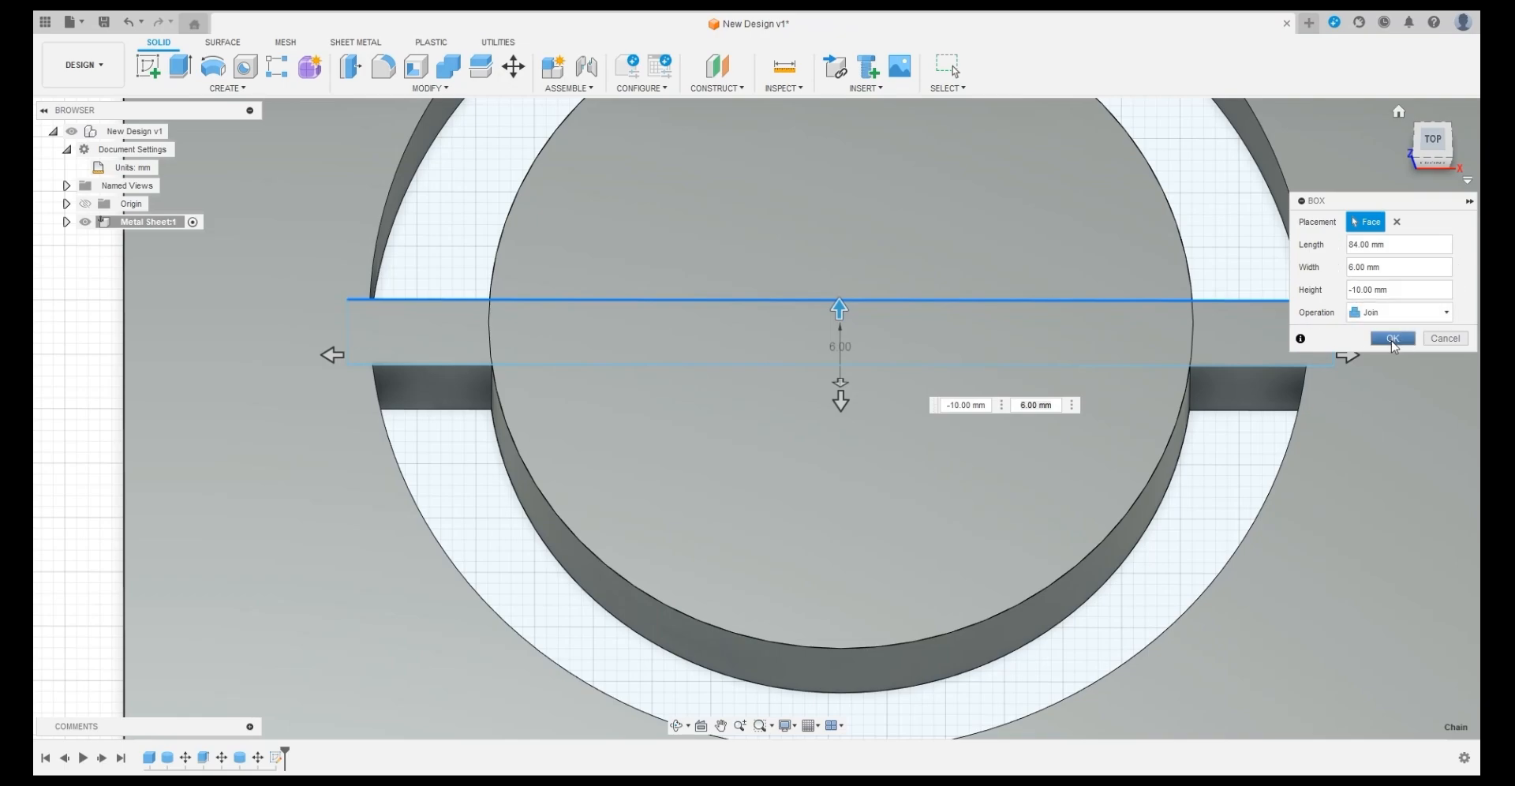
pyautogui.click(1393, 339)
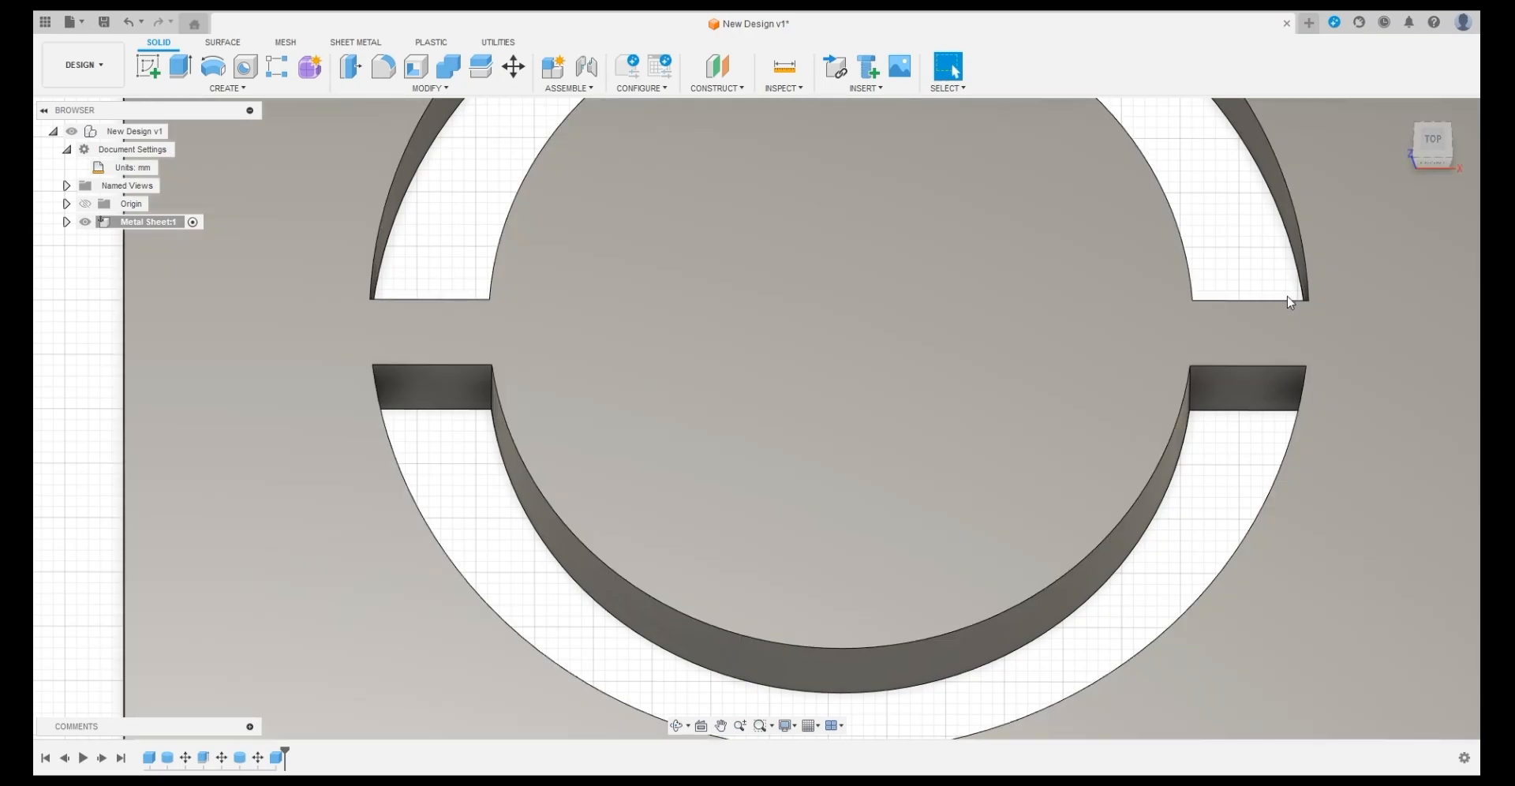
pyautogui.scroll(-3, 1291, 303)
pyautogui.moveTo(1290, 298); pyautogui.dragTo(1211, 400, button='middle')
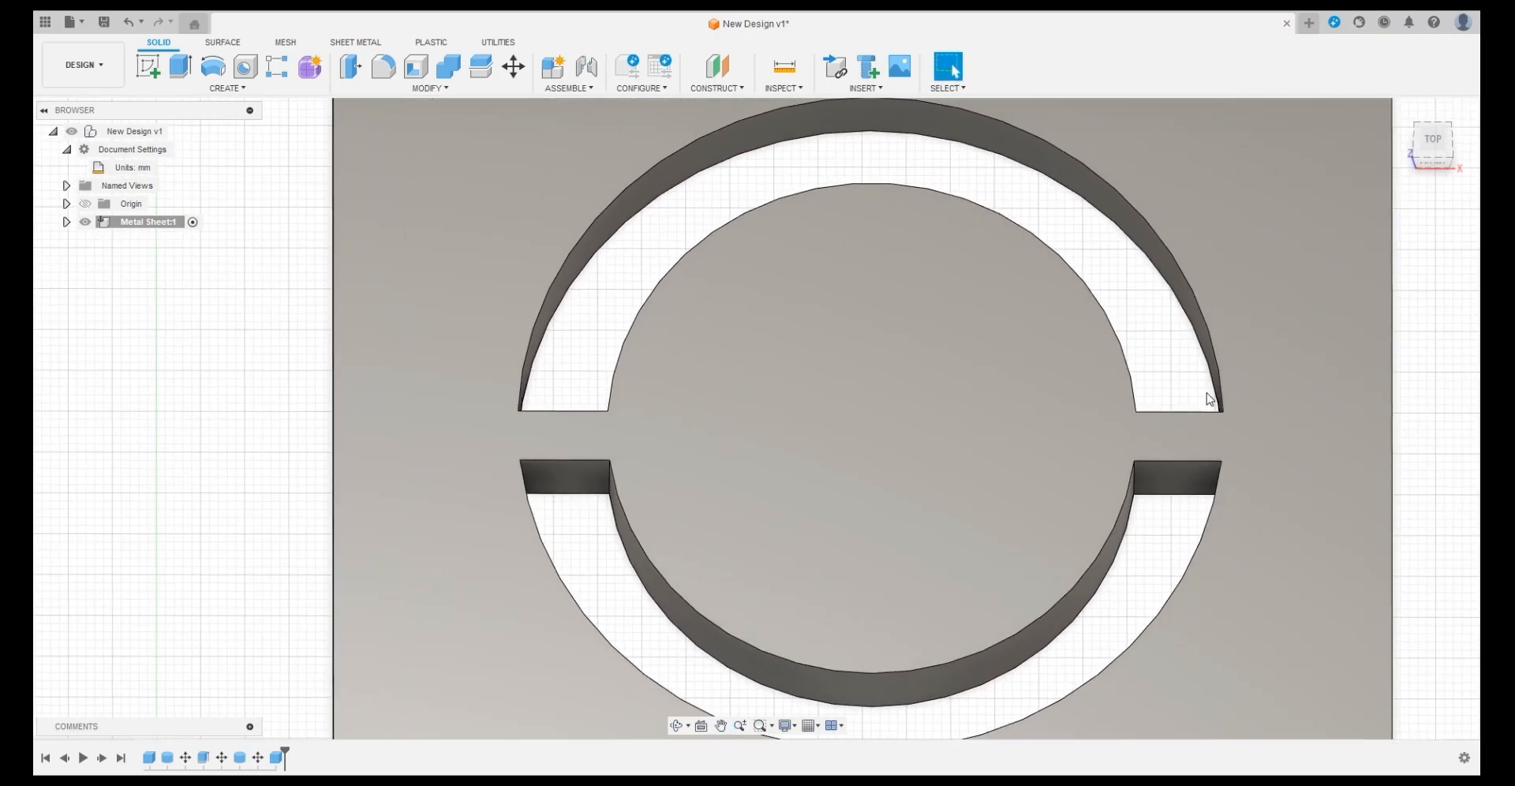
pyautogui.scroll(-1, 1204, 404)
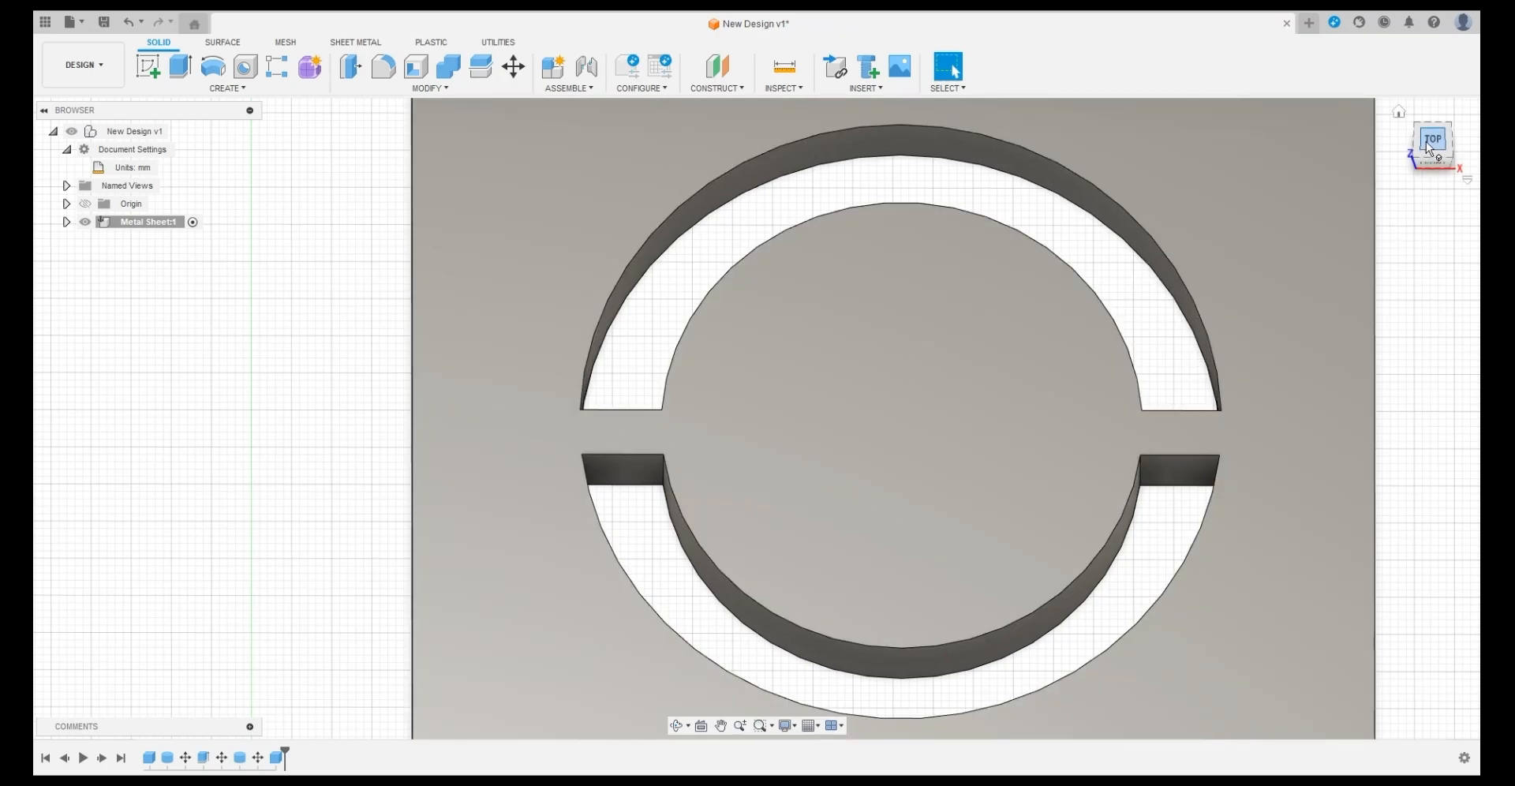
# Step: Switch to the Manufacture workspace with the bridged metal sheet viewed from above
pyautogui.click(1429, 148)
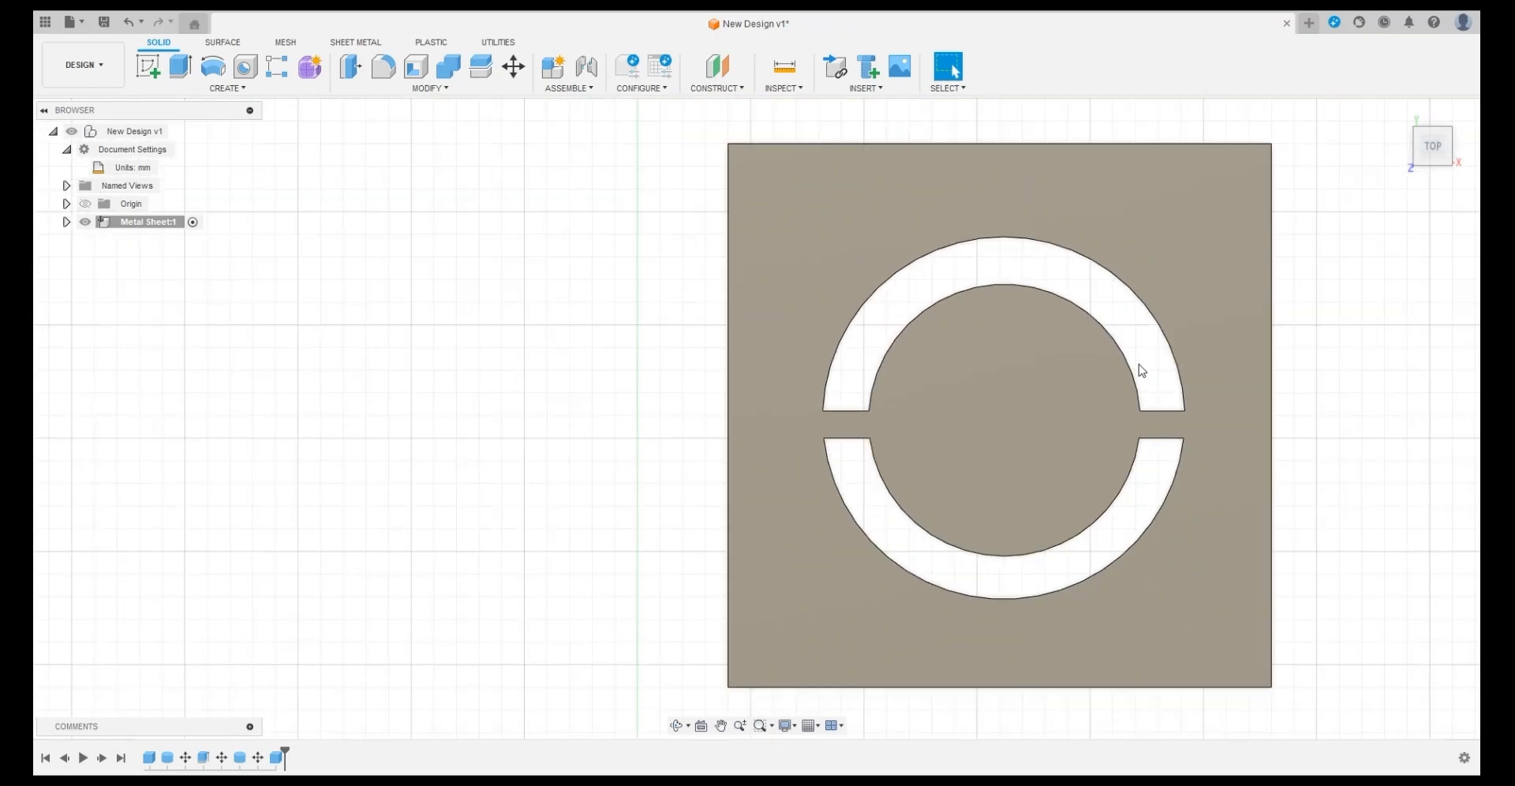
pyautogui.moveTo(1148, 413); pyautogui.dragTo(917, 408, button='middle')
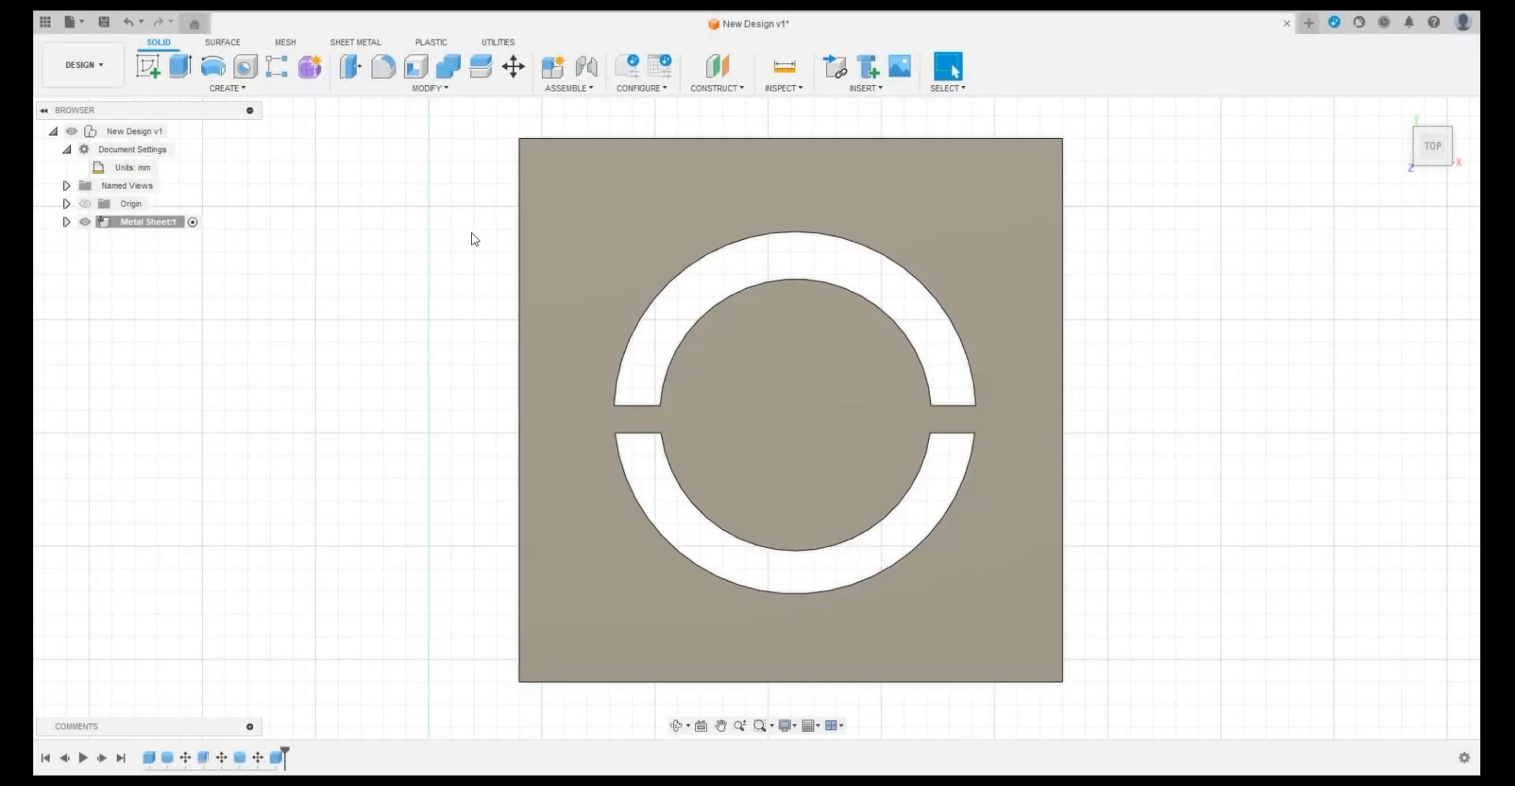
pyautogui.click(78, 67)
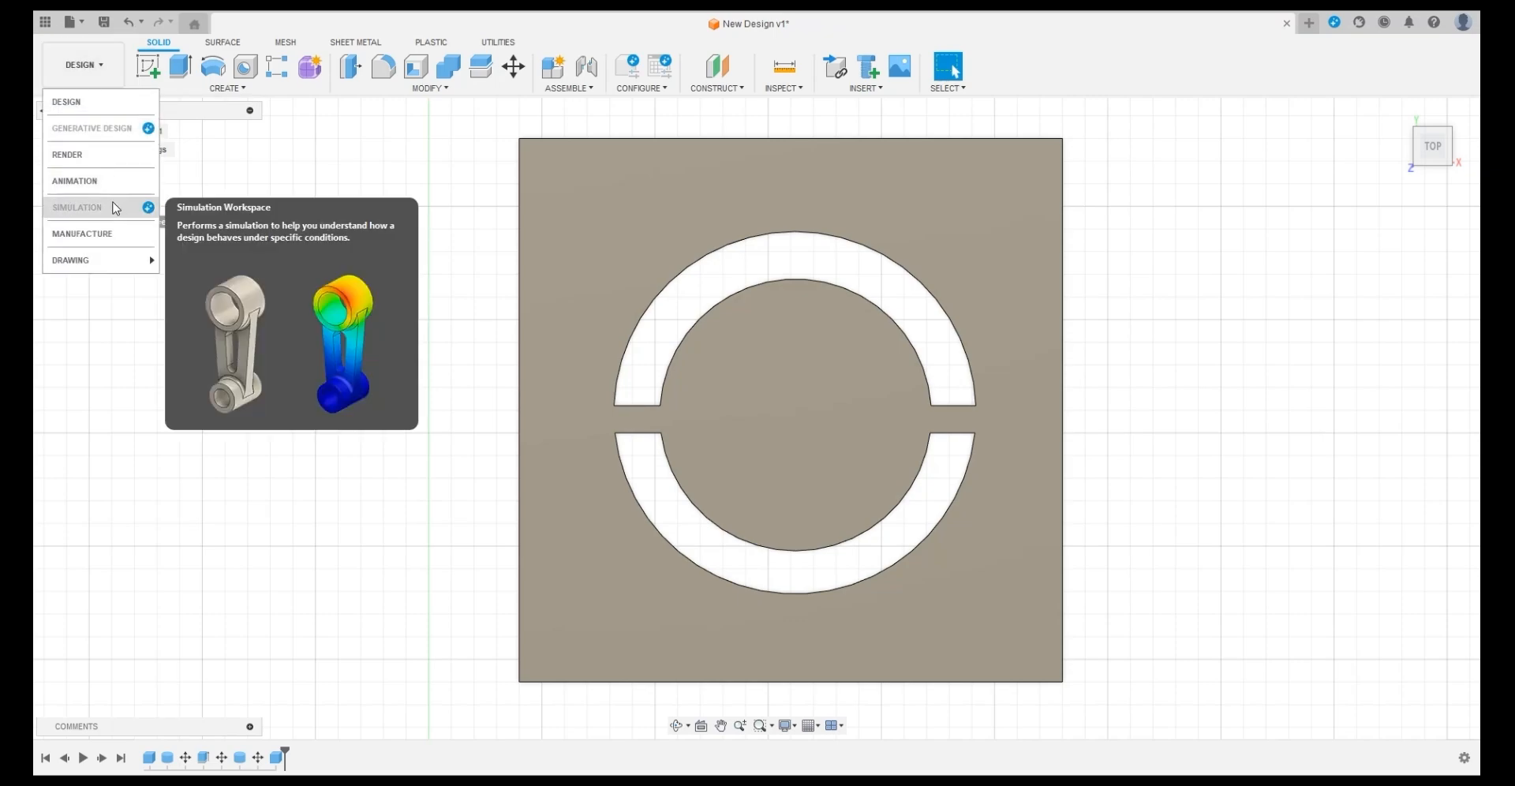
pyautogui.click(82, 234)
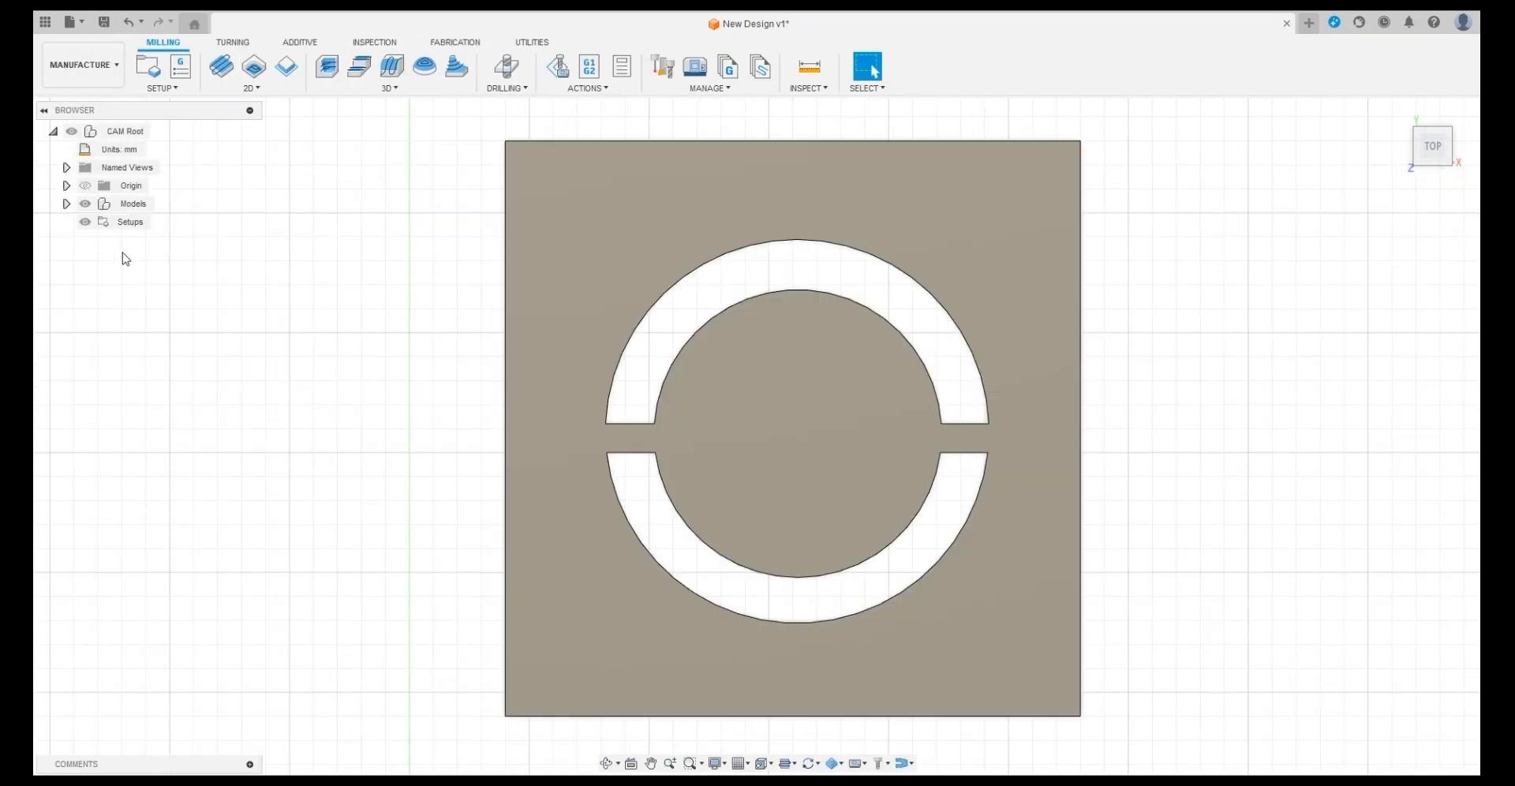
# Step: Create a Cutting setup under Fabrication with the work origin at the lower-left corner of the sheet's stock box
pyautogui.scroll(-1, 411, 307)
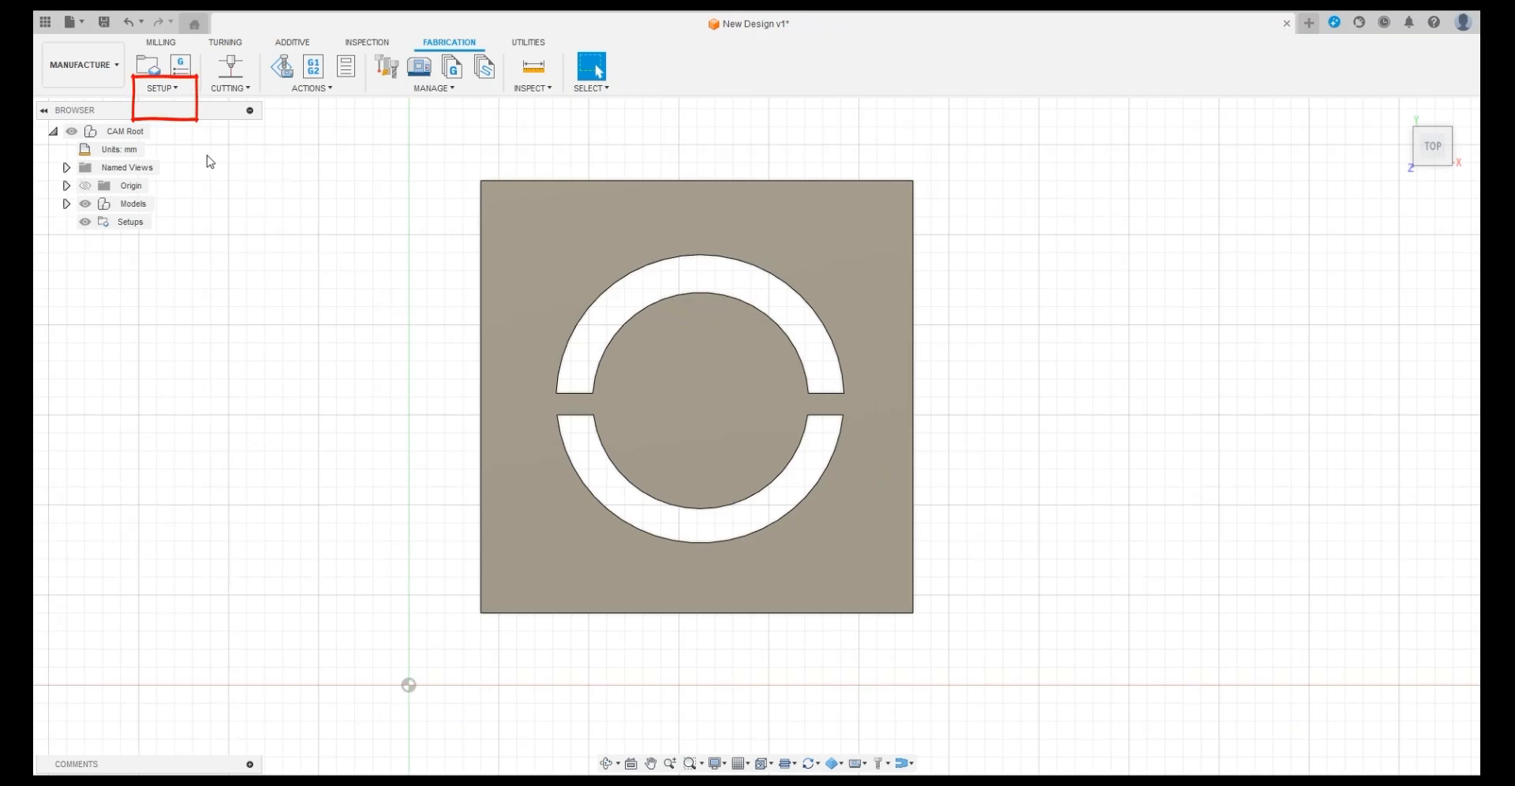
pyautogui.click(170, 92)
pyautogui.click(170, 105)
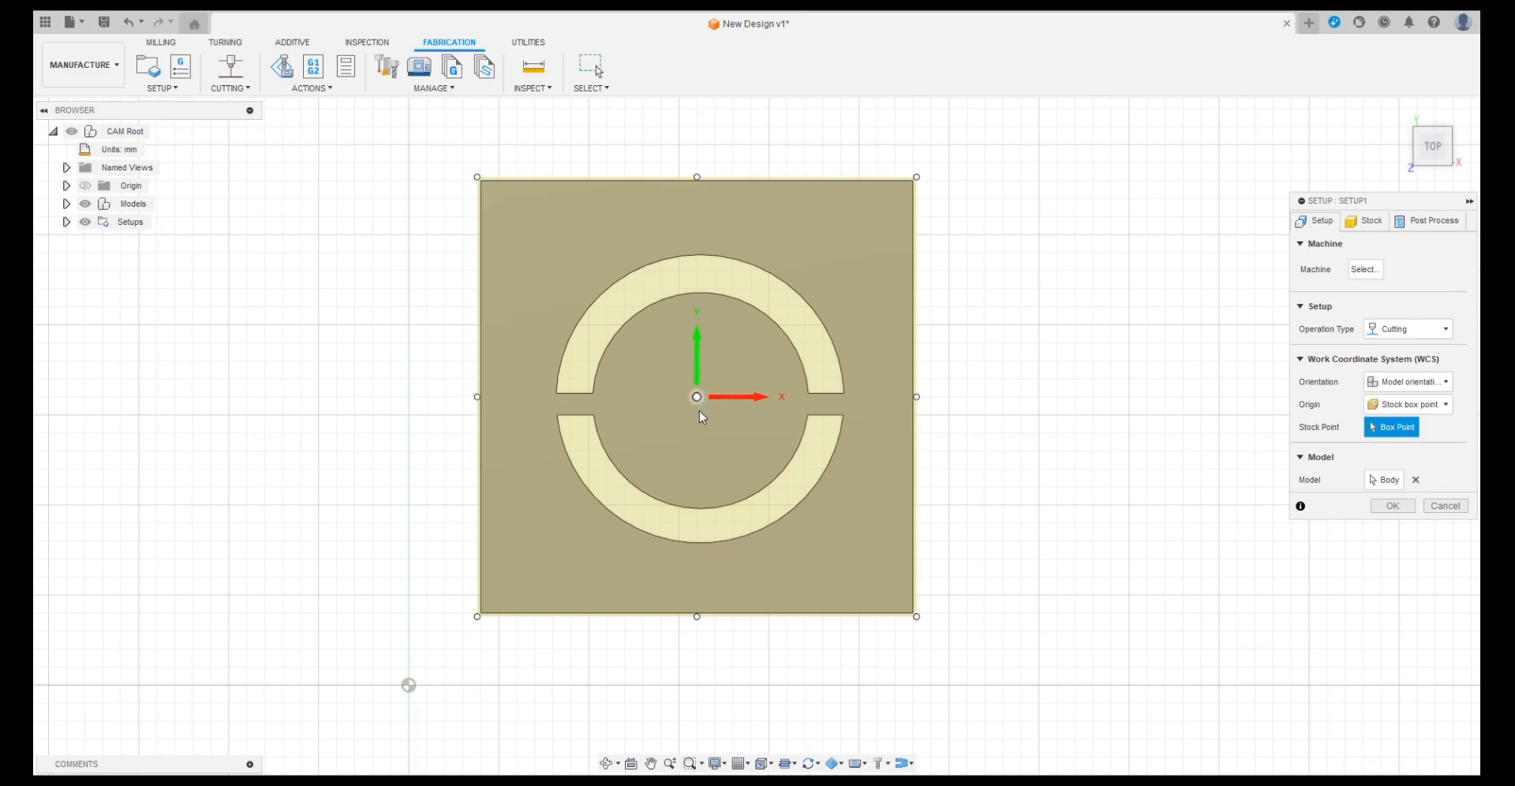
pyautogui.click(478, 617)
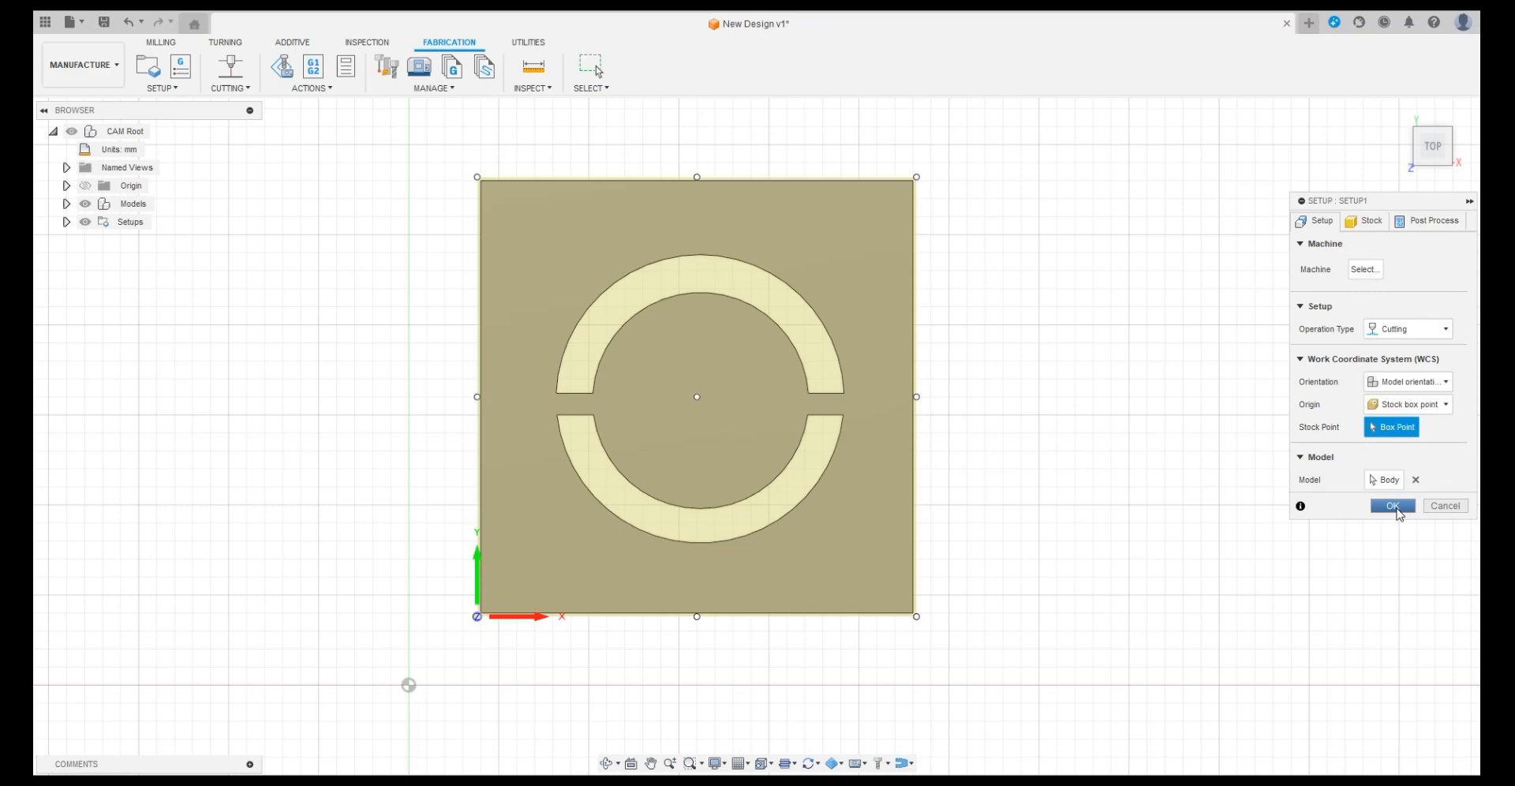
pyautogui.click(1393, 506)
pyautogui.moveTo(999, 359); pyautogui.dragTo(1062, 376)
pyautogui.press('Escape')
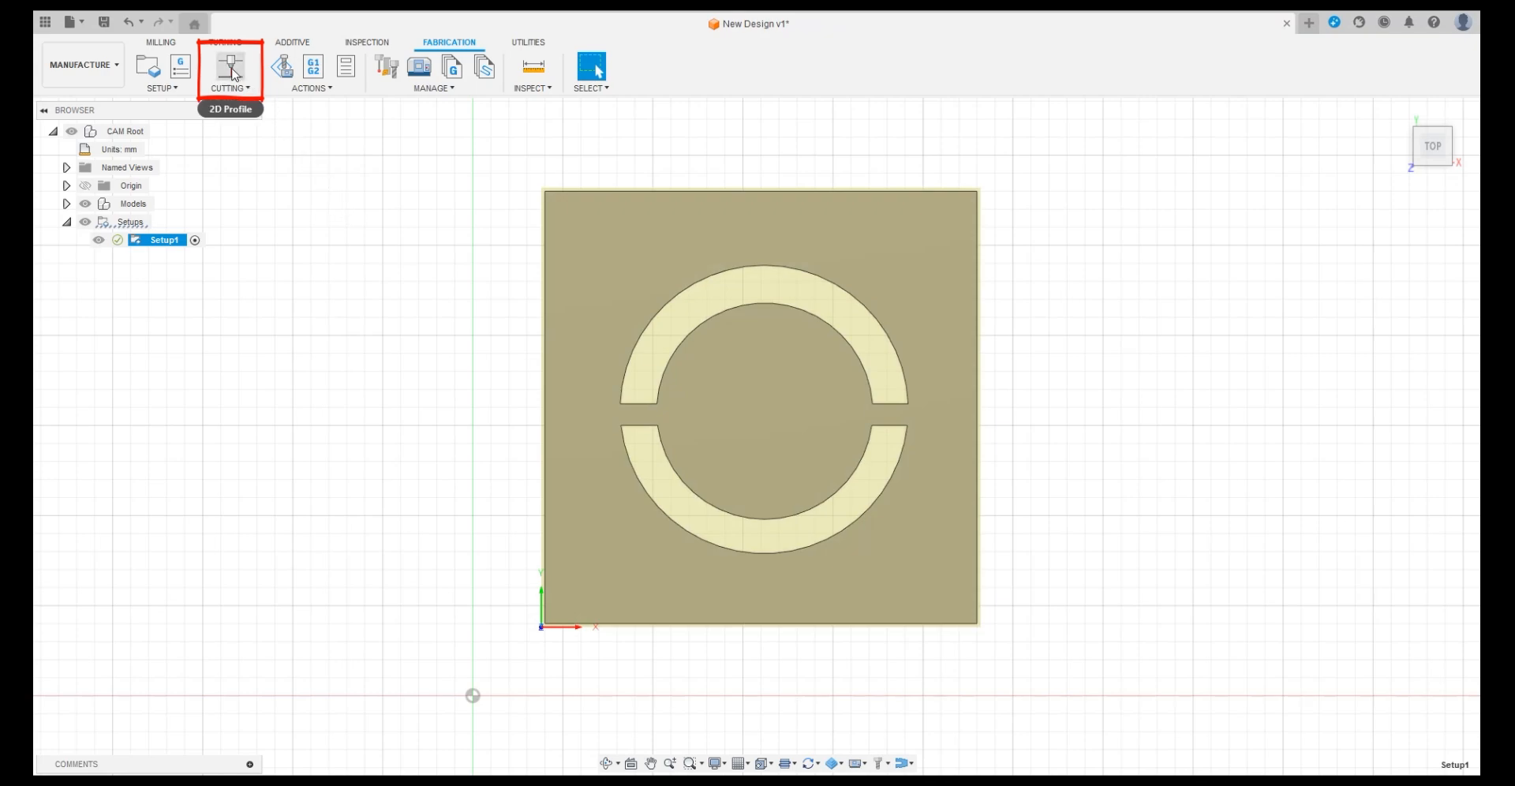
# Step: Start a 2D Profile operation using the "1 - 10-20a Cutting 0.6 Tip" tool from the Plasma Cutter Library
pyautogui.moveTo(234, 74)
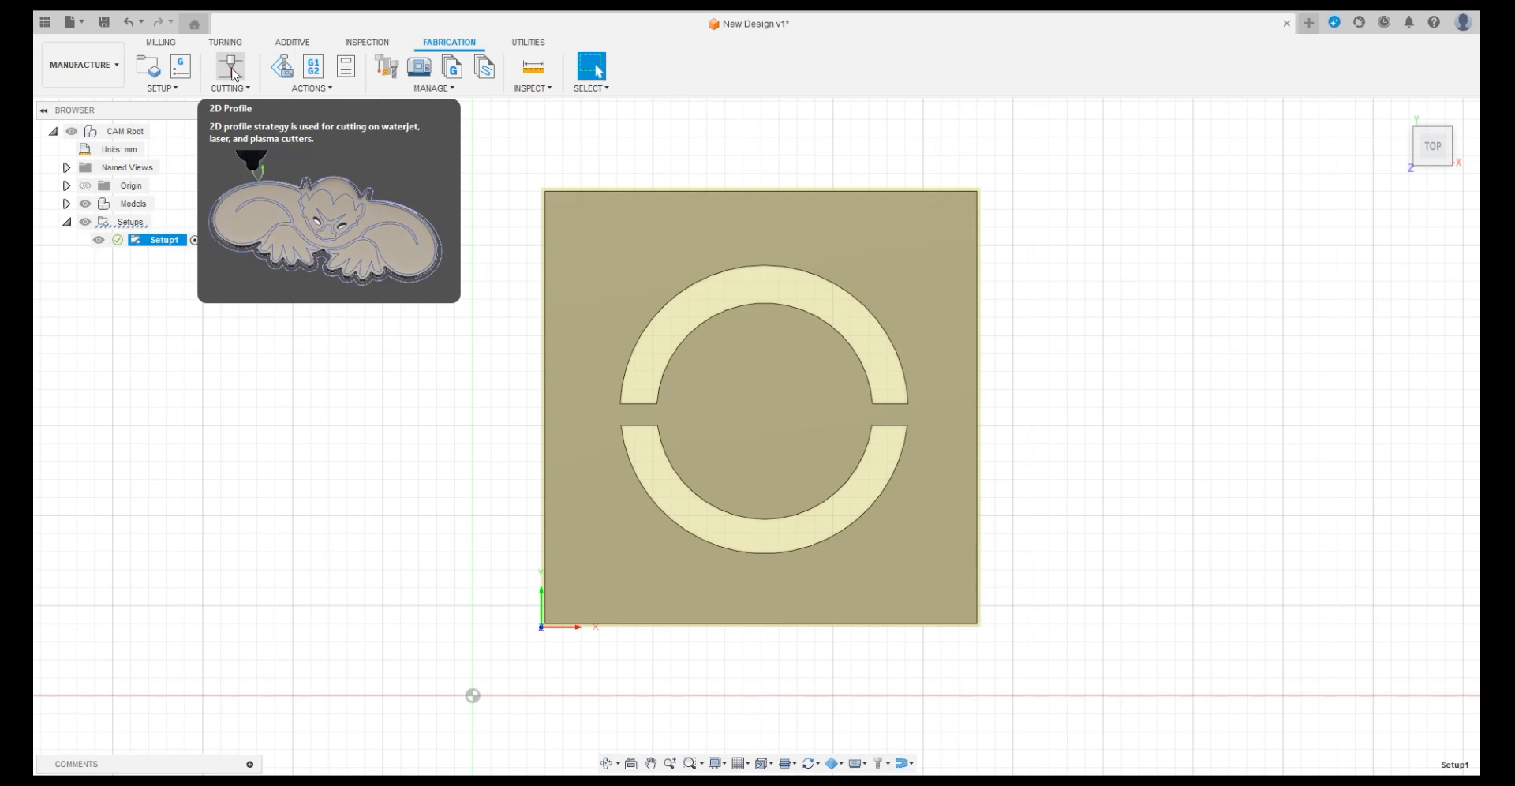
pyautogui.click(234, 74)
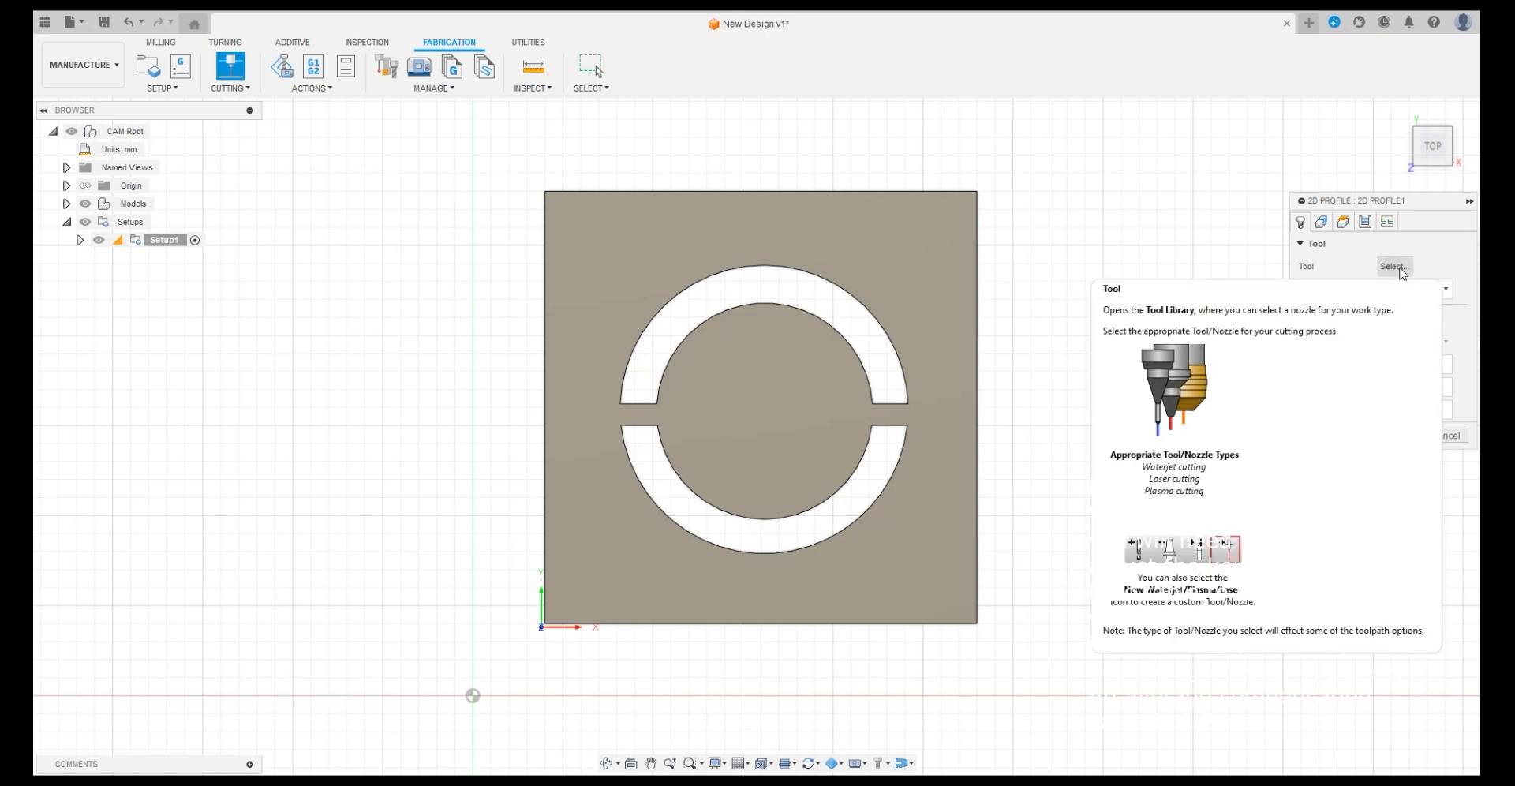
pyautogui.click(1400, 268)
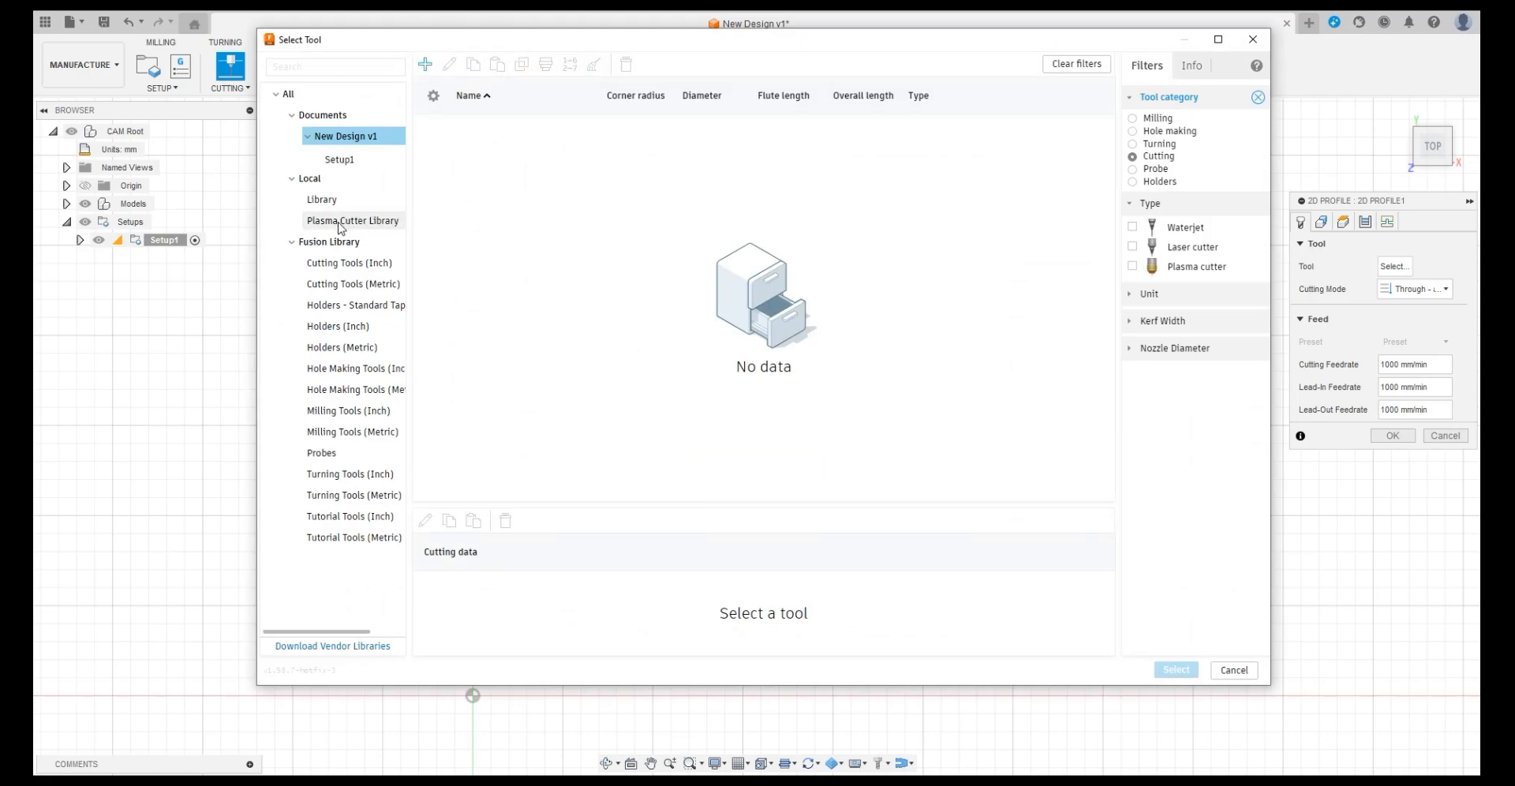
pyautogui.click(341, 223)
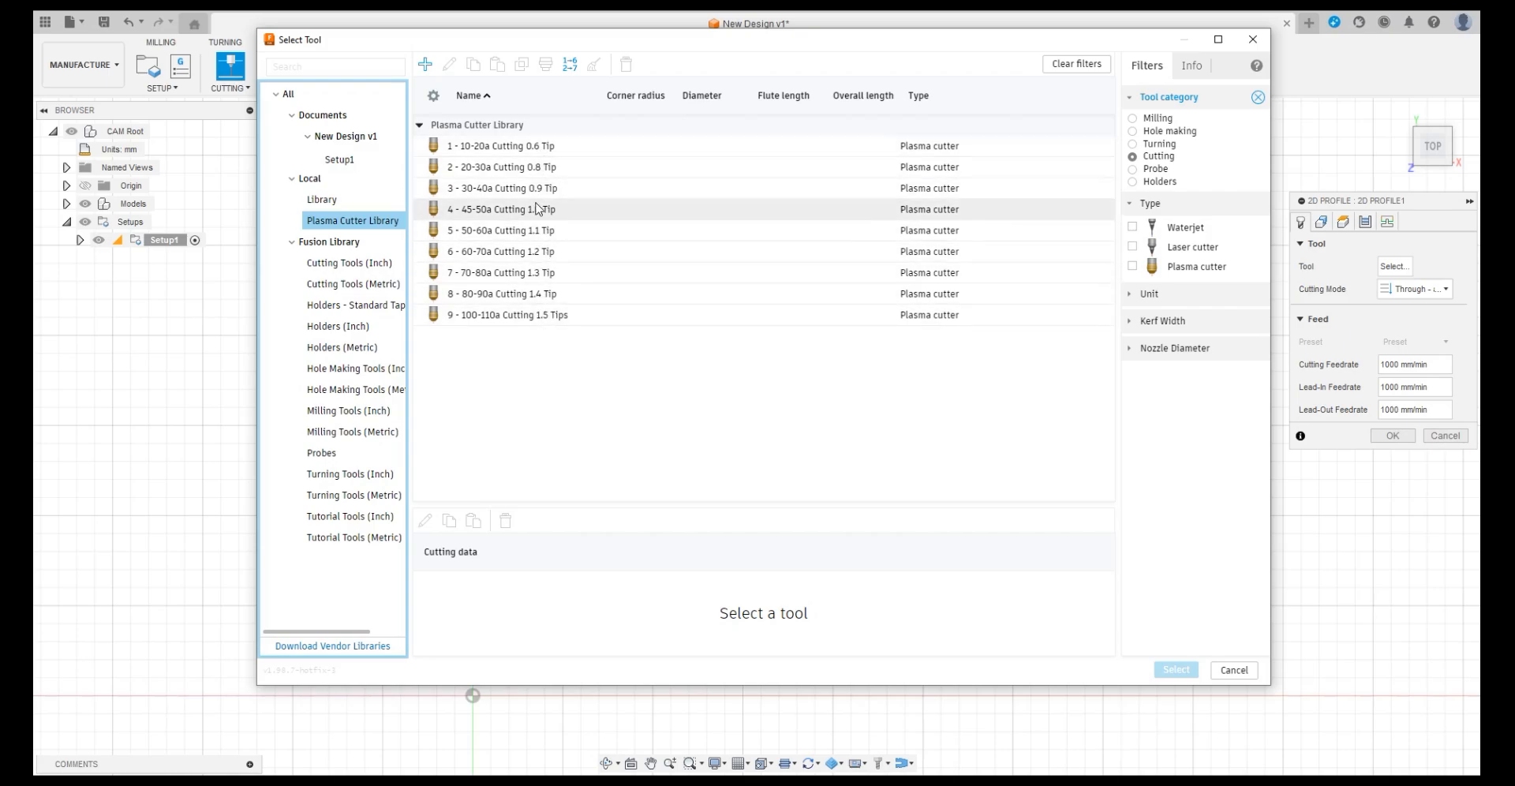
pyautogui.click(521, 150)
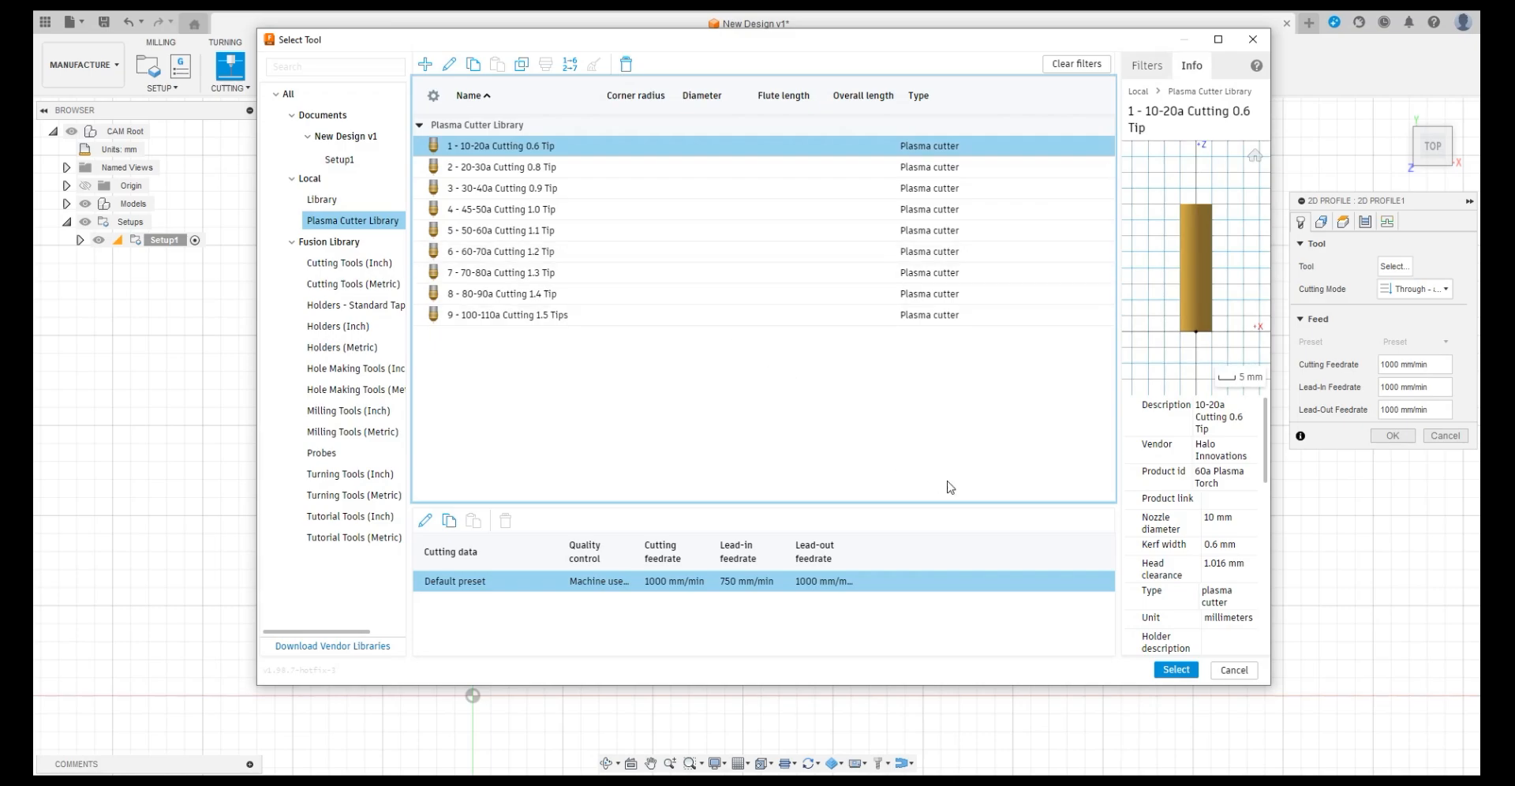
pyautogui.click(1177, 670)
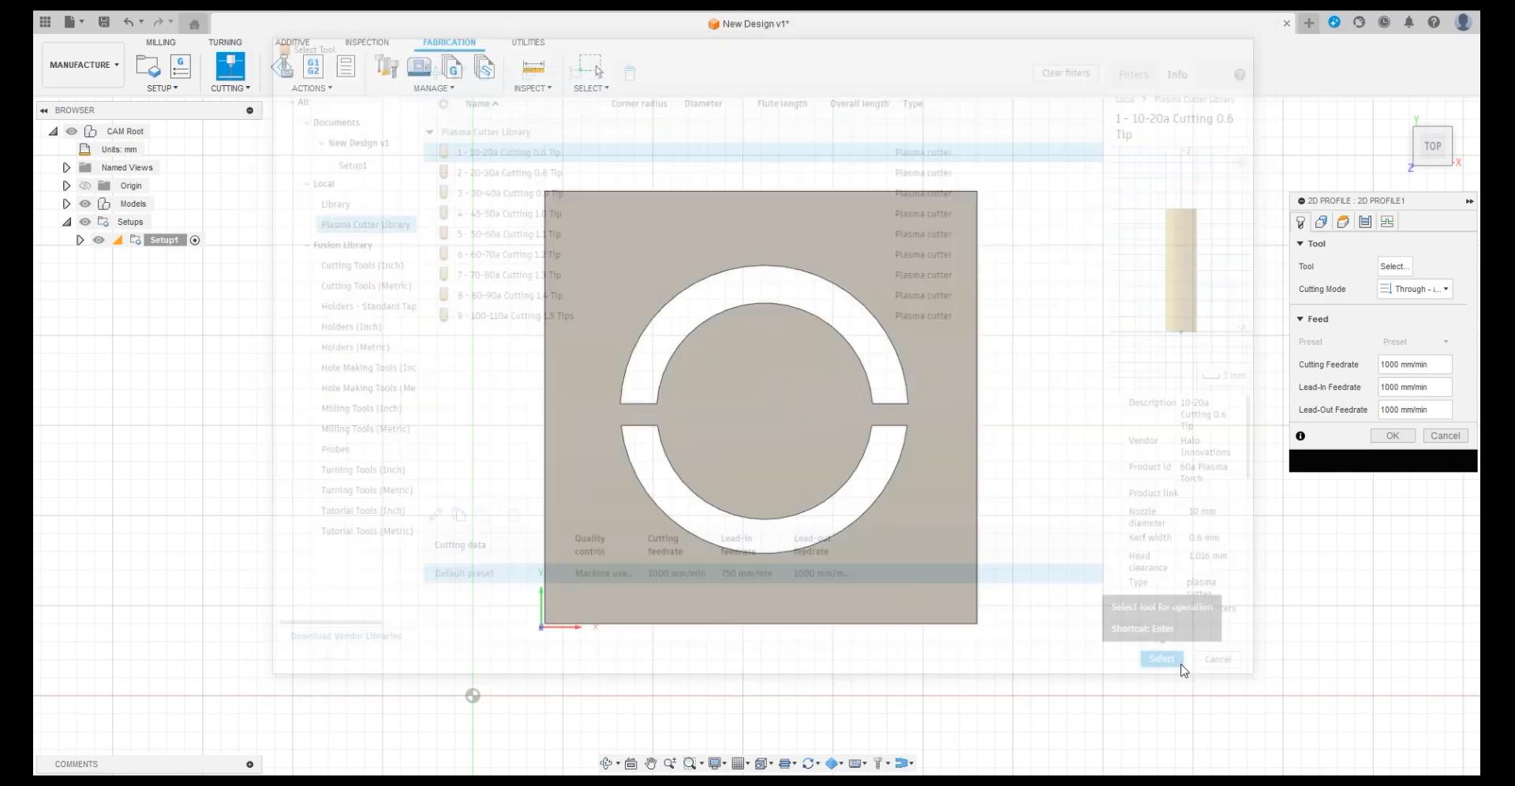
# Step: Select both half-ring cut-outs and the sheet's outer perimeter as the cutting contours, in that order
pyautogui.click(1322, 223)
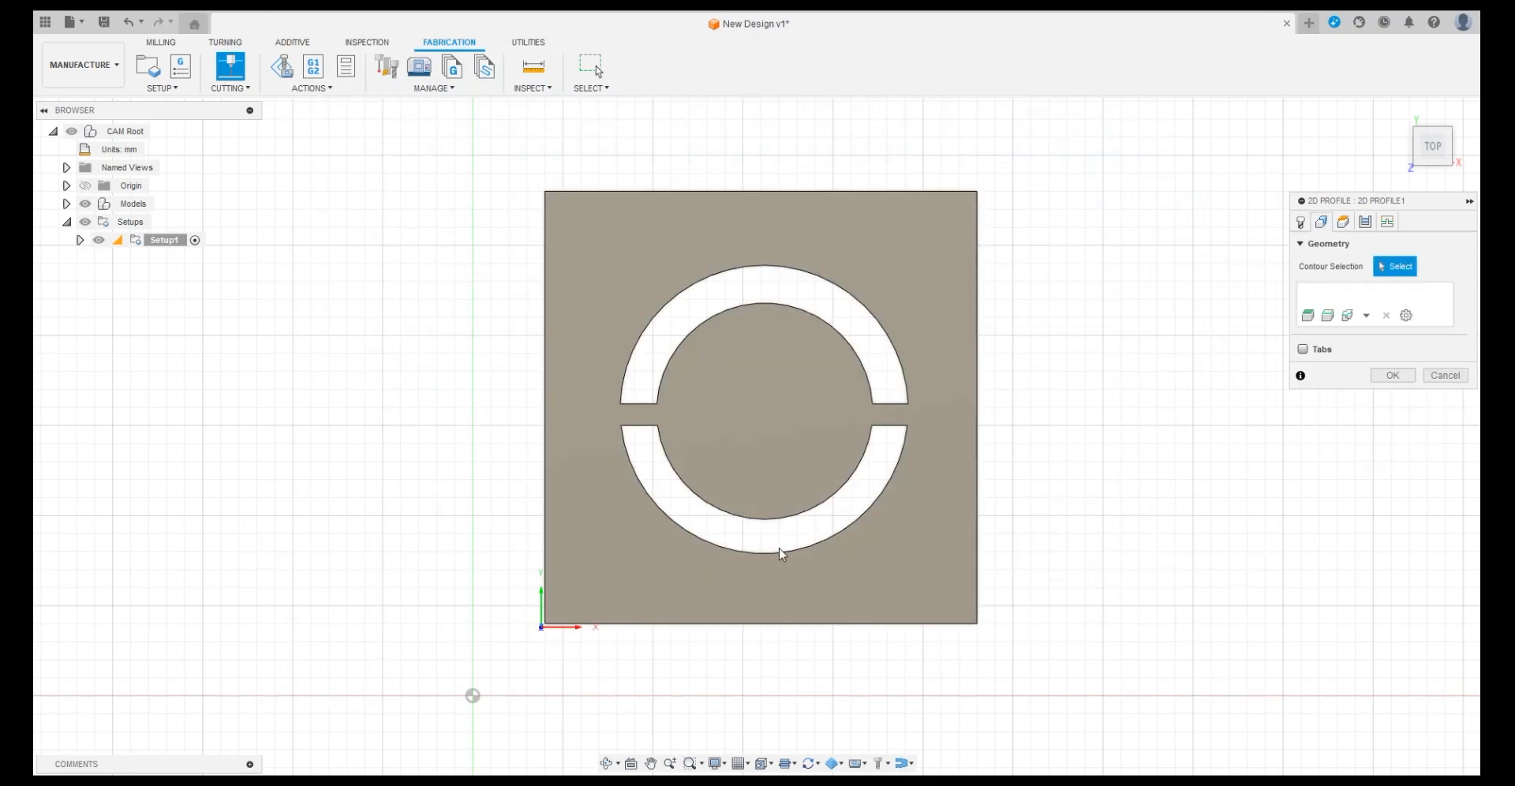
pyautogui.click(766, 558)
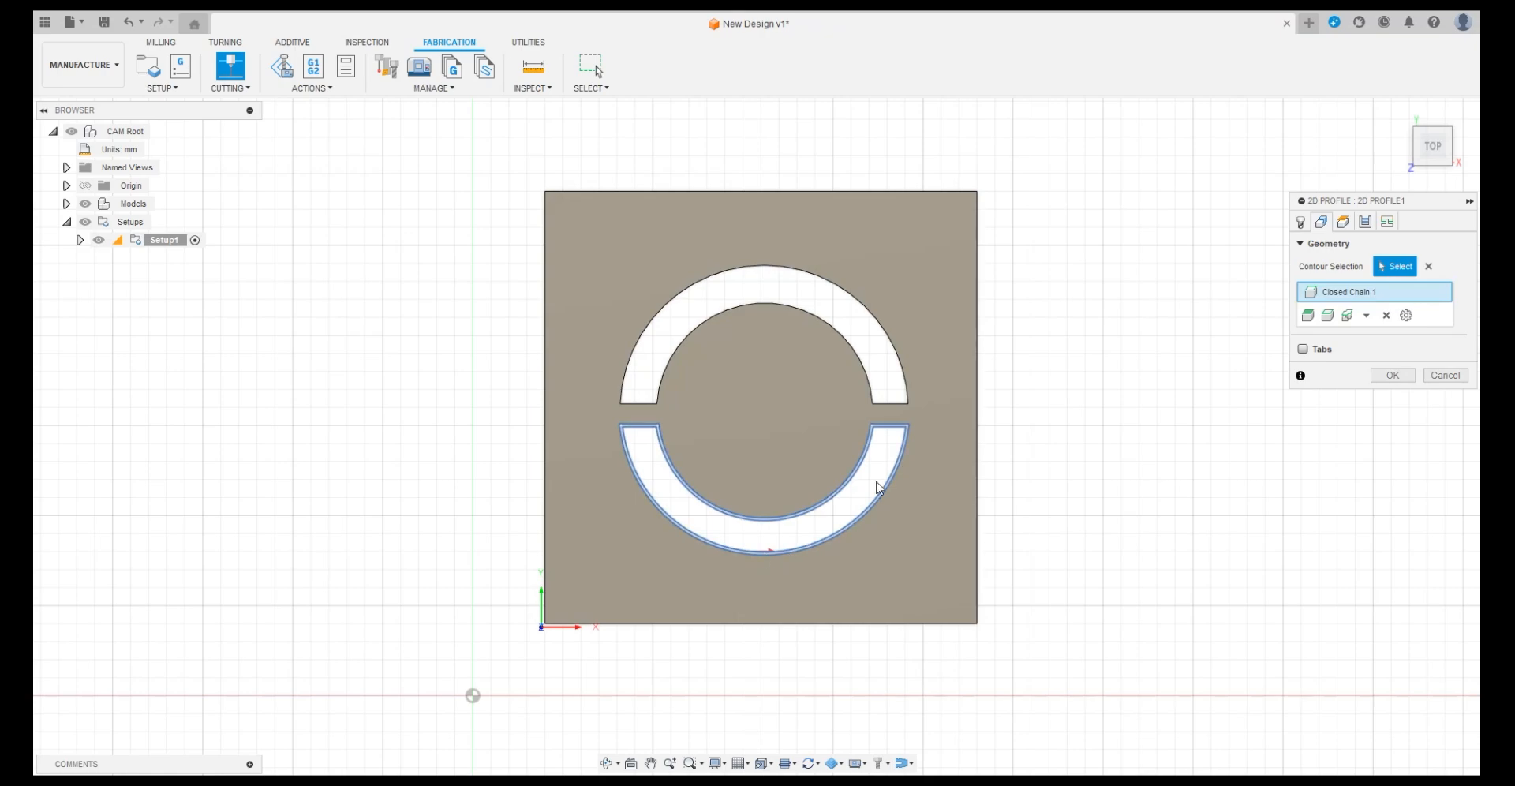
pyautogui.click(770, 272)
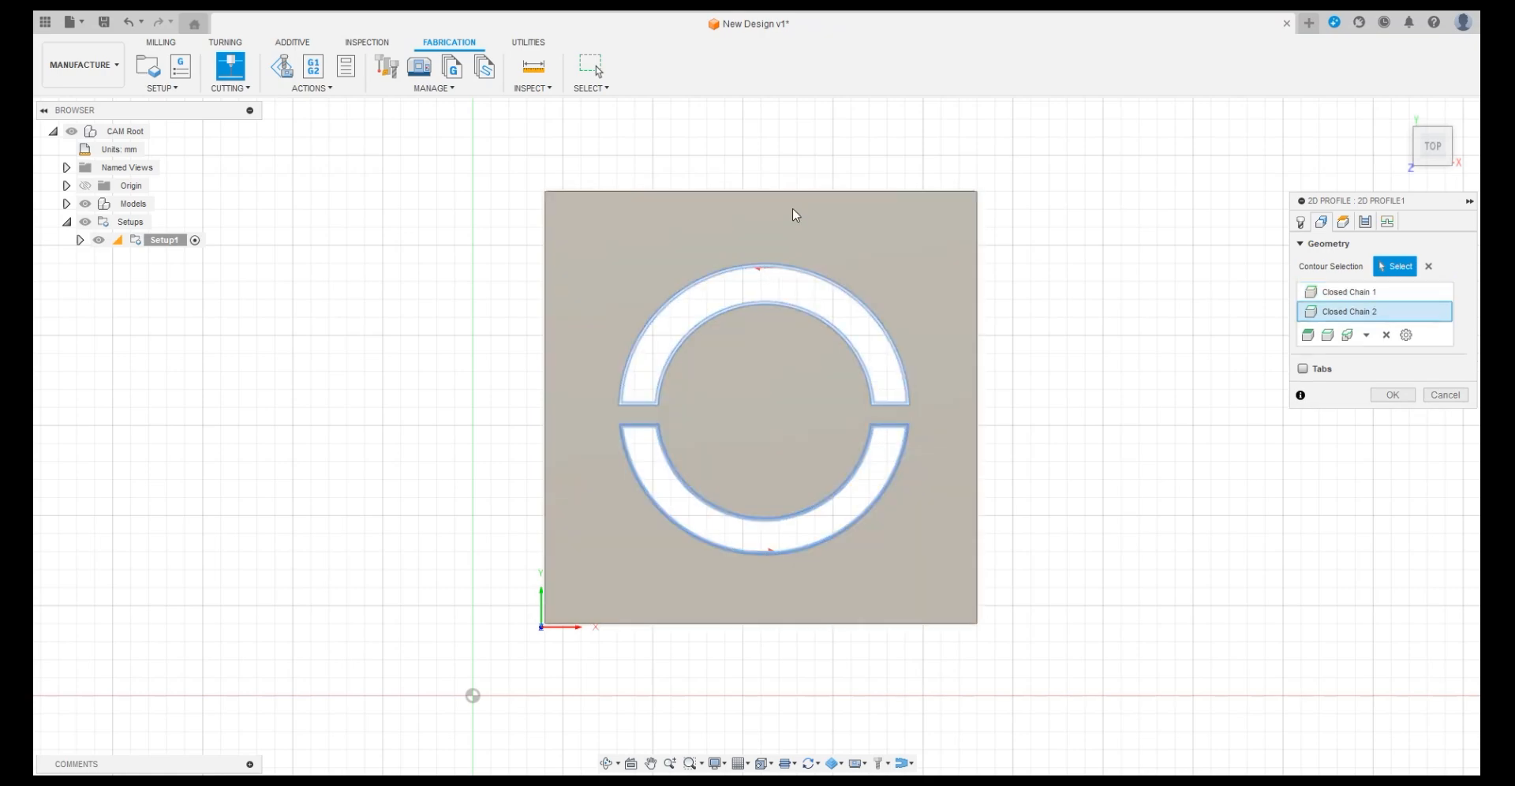
pyautogui.click(770, 197)
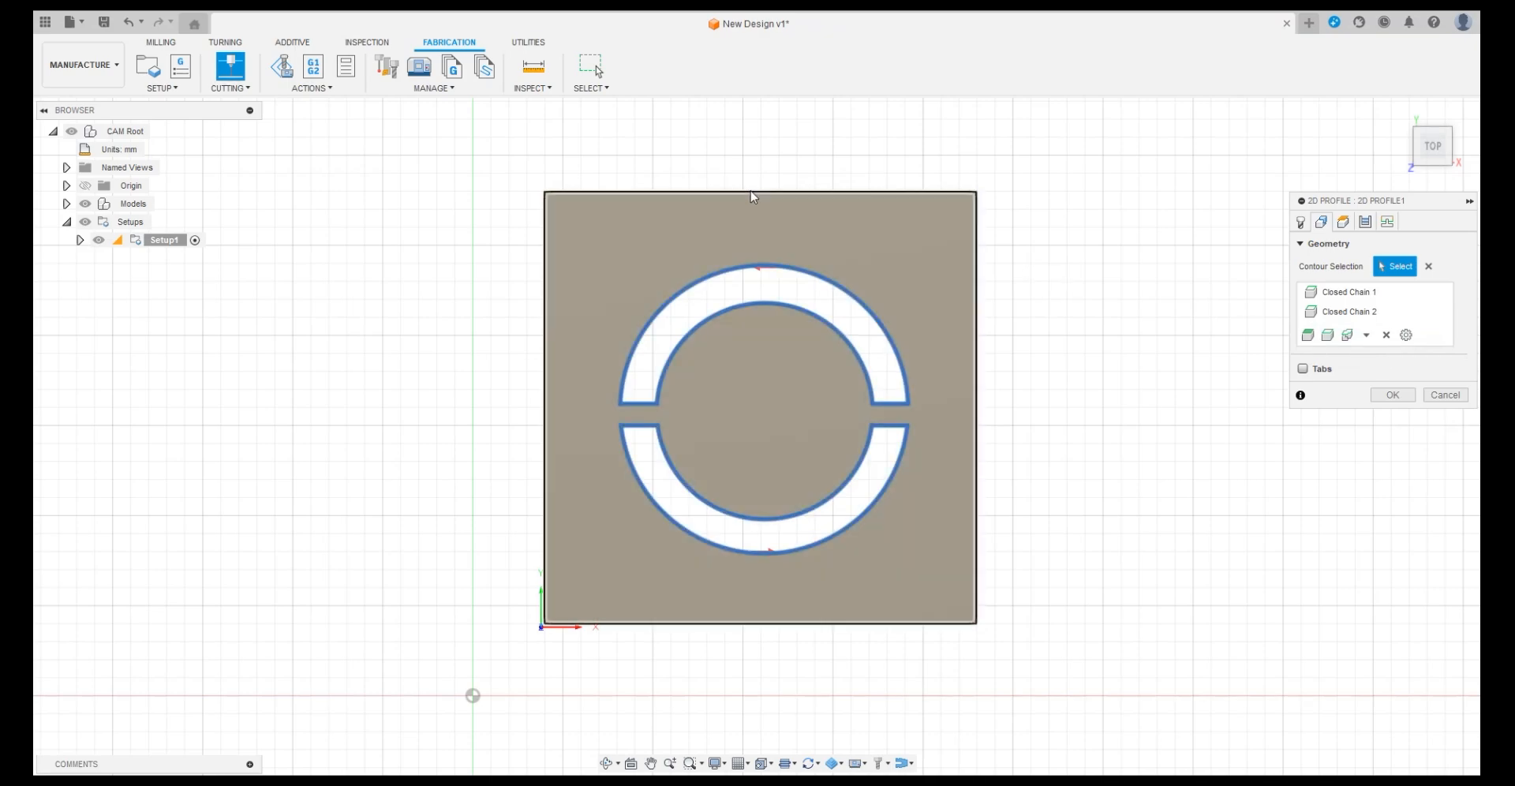
pyautogui.click(1386, 355)
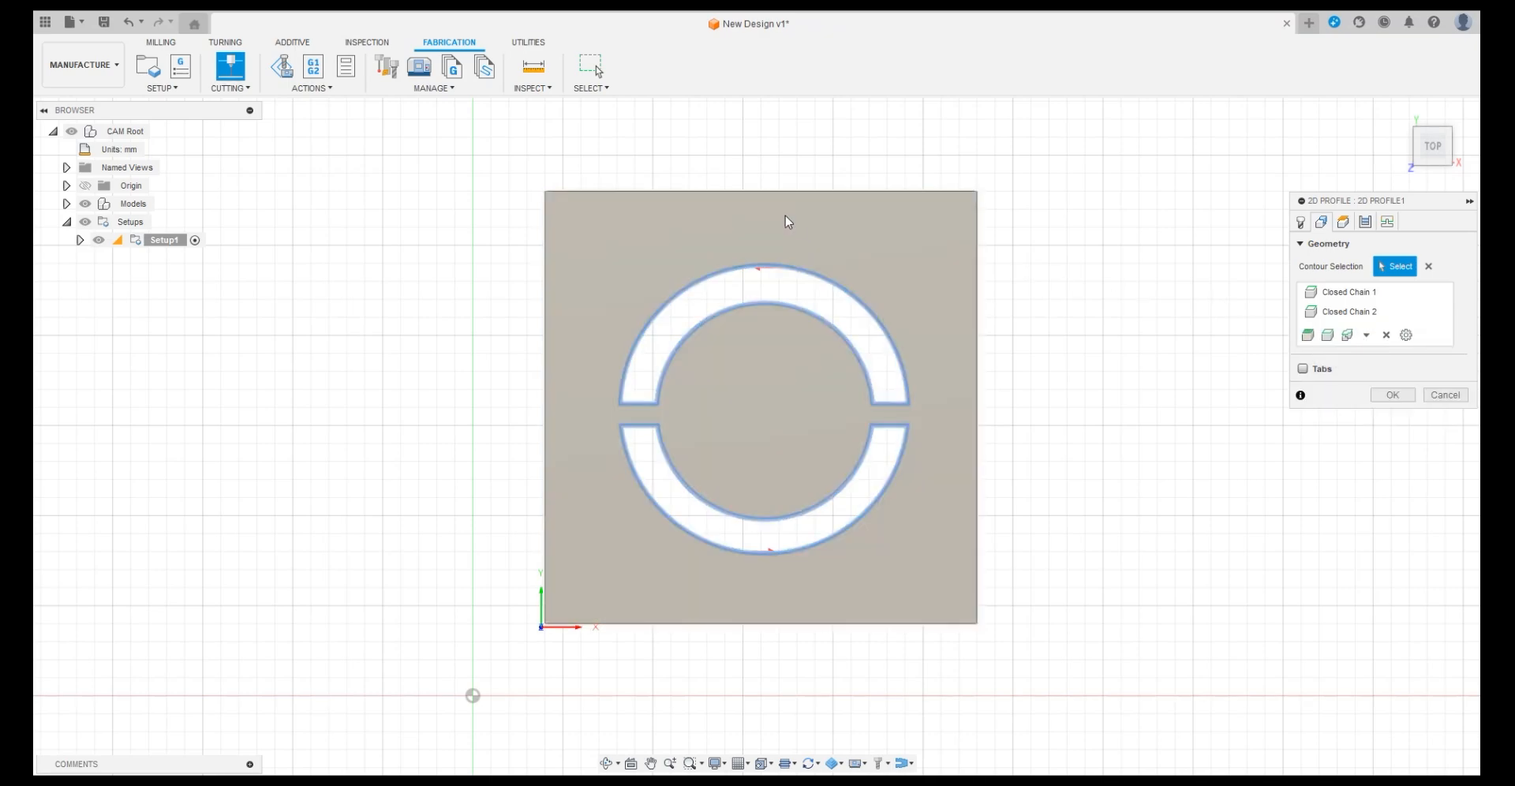
pyautogui.click(750, 193)
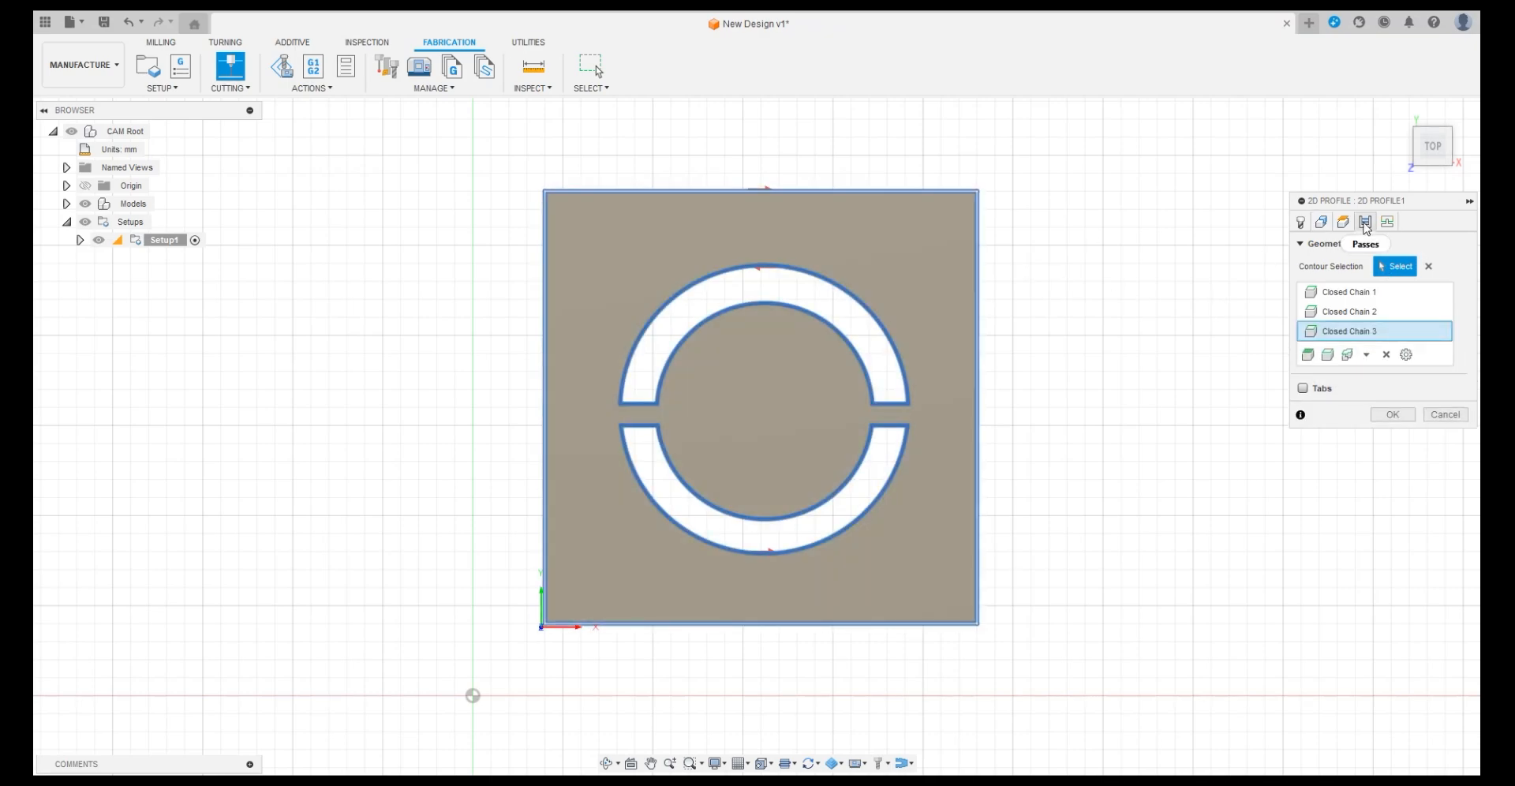
# Step: Enable smoothing, set the lead-in radius to 15 mm and the lead-in distance to 0 mm
pyautogui.click(1365, 222)
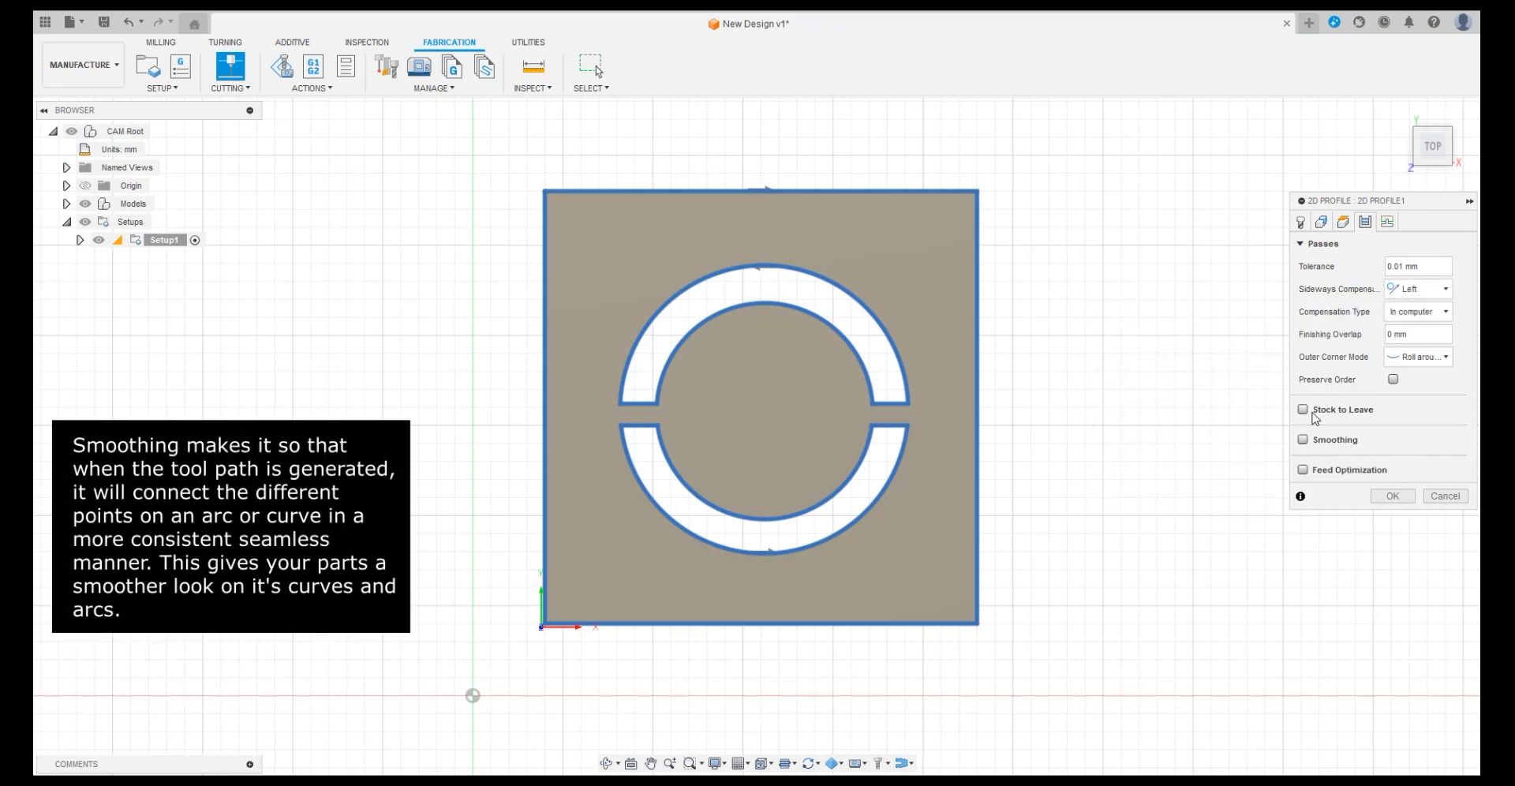
pyautogui.click(1304, 439)
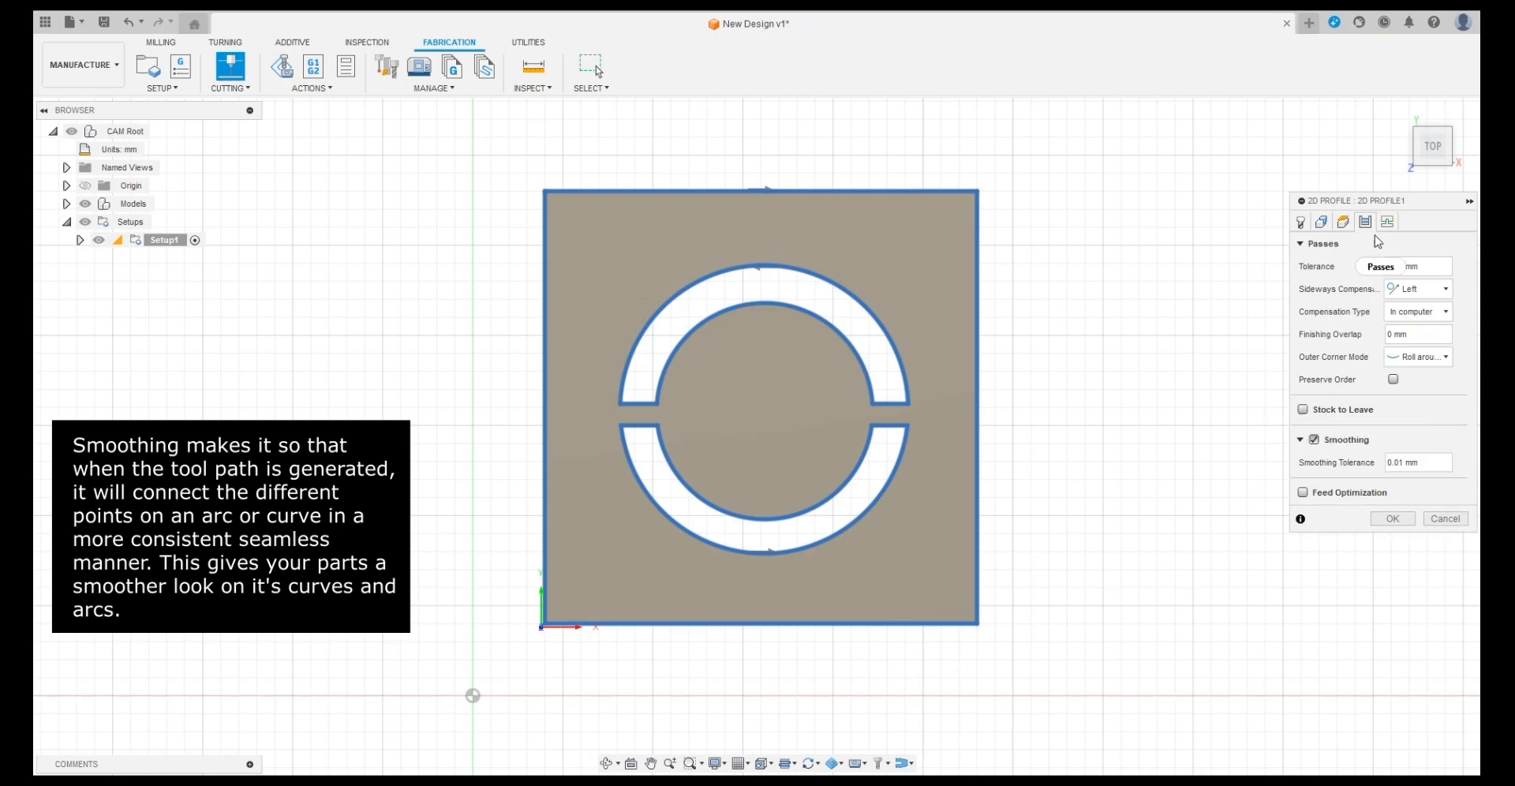
pyautogui.click(1390, 224)
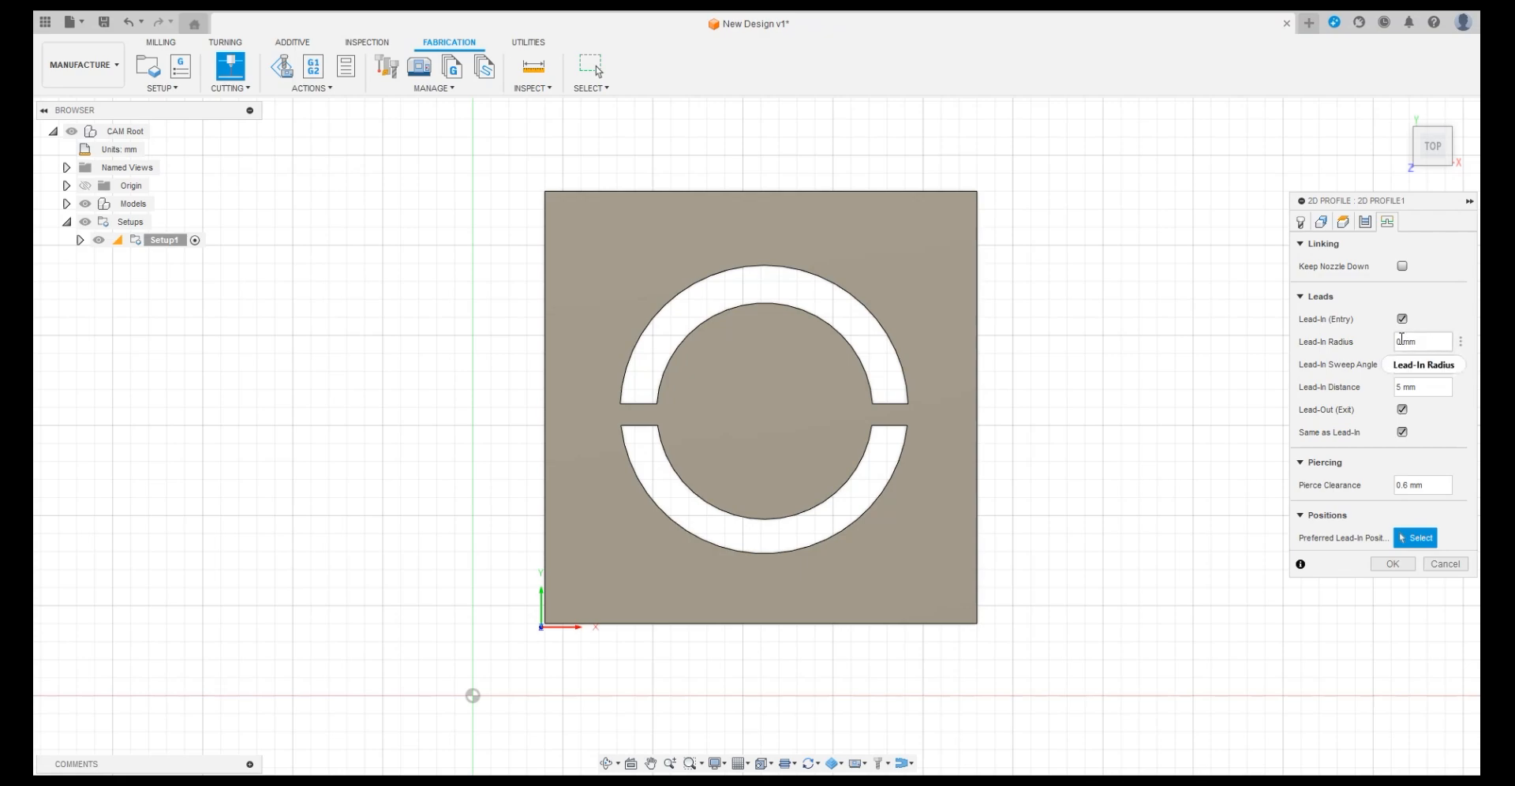
pyautogui.moveTo(1401, 342); pyautogui.dragTo(1367, 342)
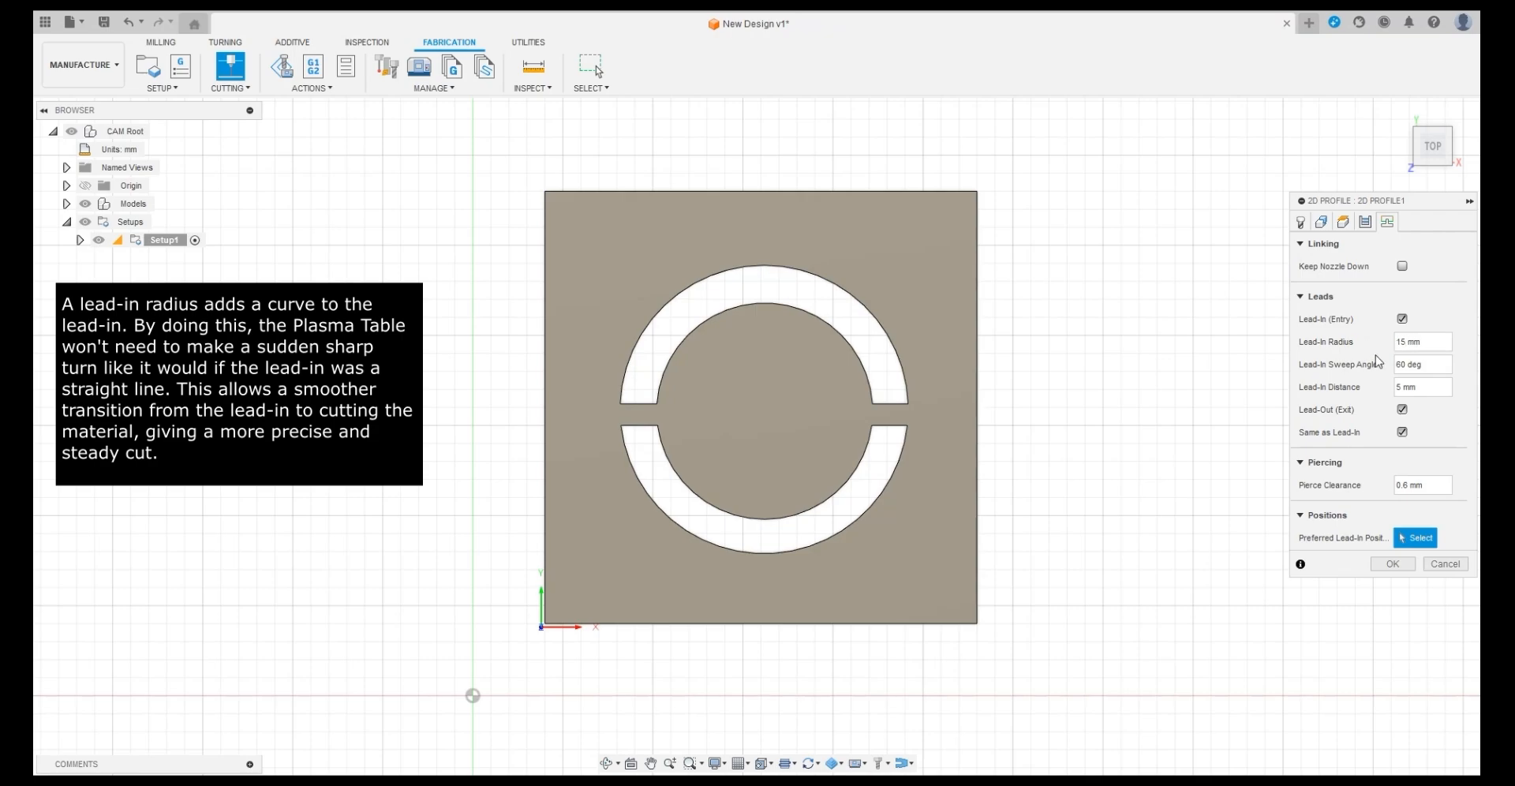
pyautogui.moveTo(1399, 387); pyautogui.dragTo(1368, 394)
pyautogui.write('0')
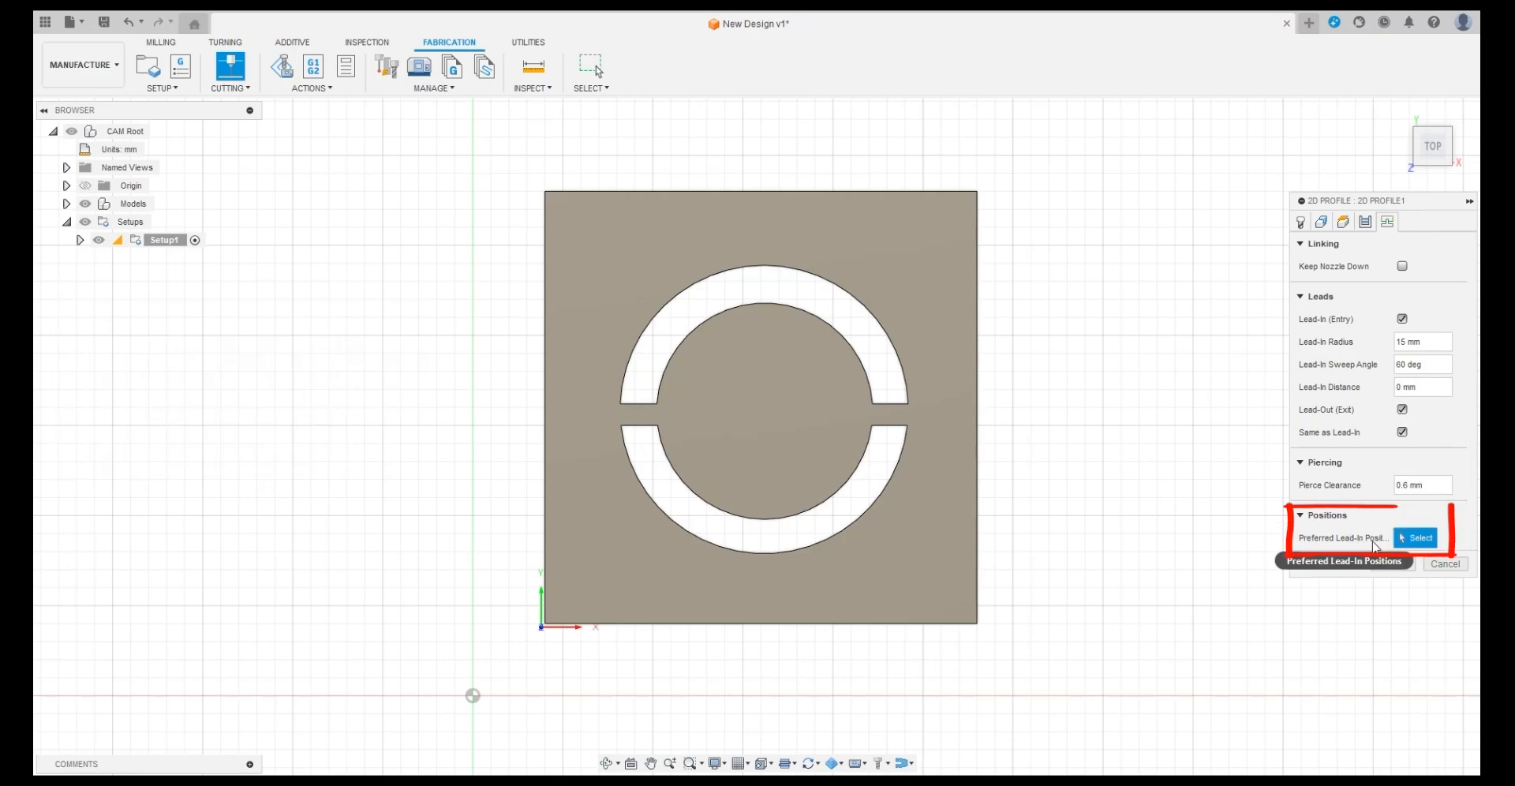
# Step: Set the preferred lead-in position at the lowest point of the lower cut-out's outer arc and generate the toolpath
pyautogui.moveTo(1423, 544)
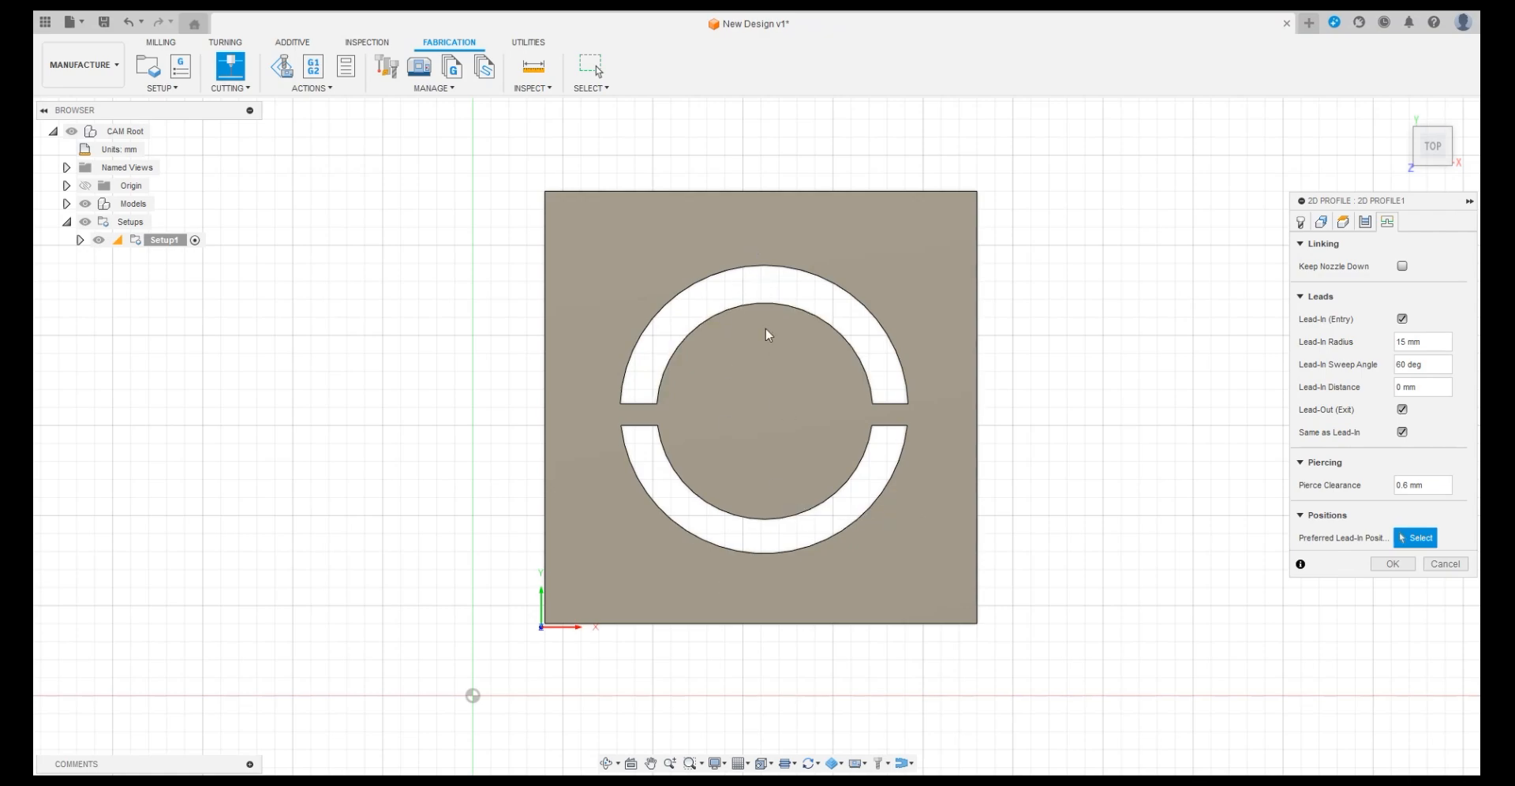
pyautogui.click(761, 555)
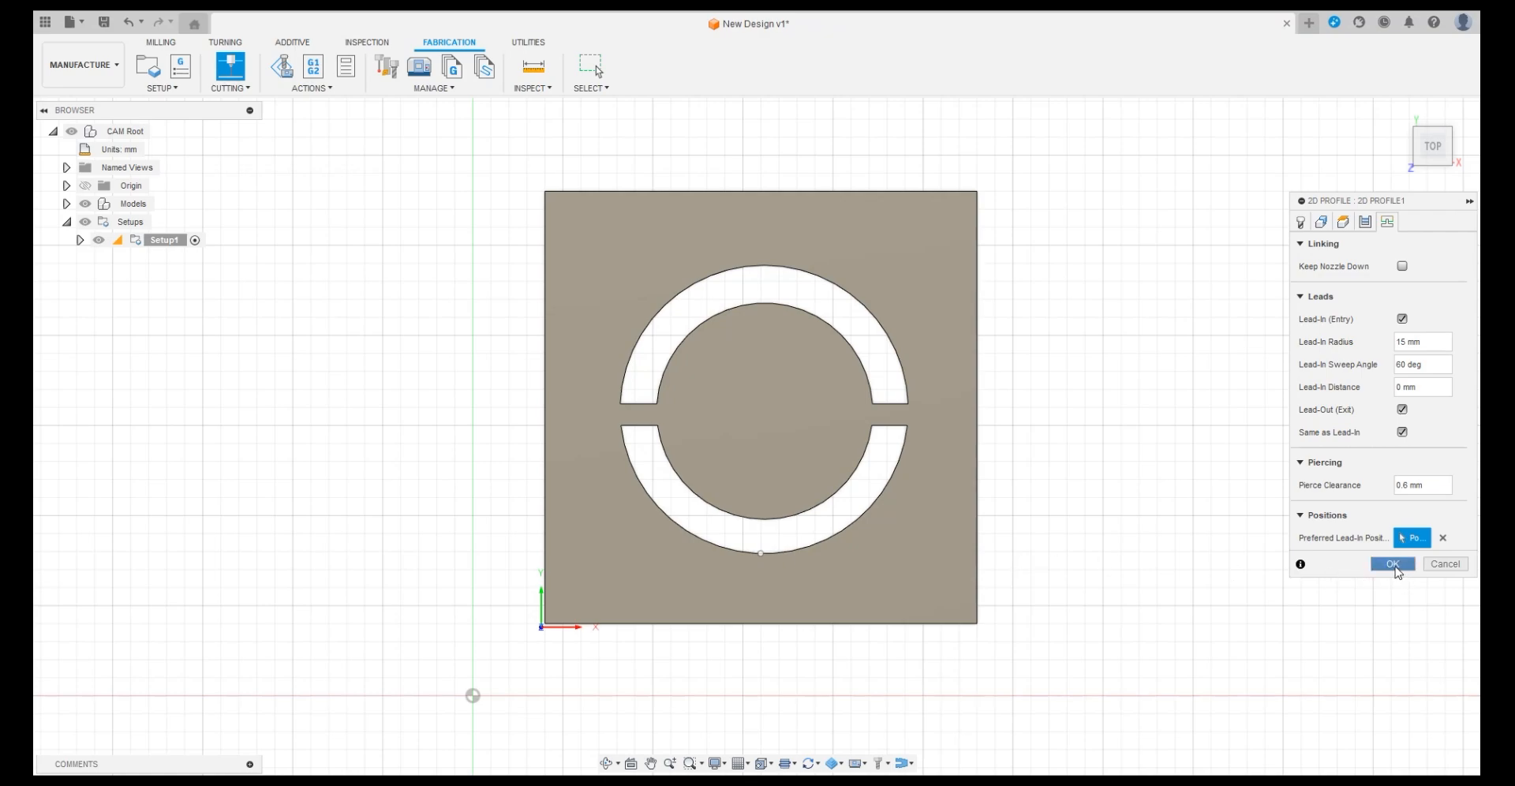
pyautogui.click(1393, 565)
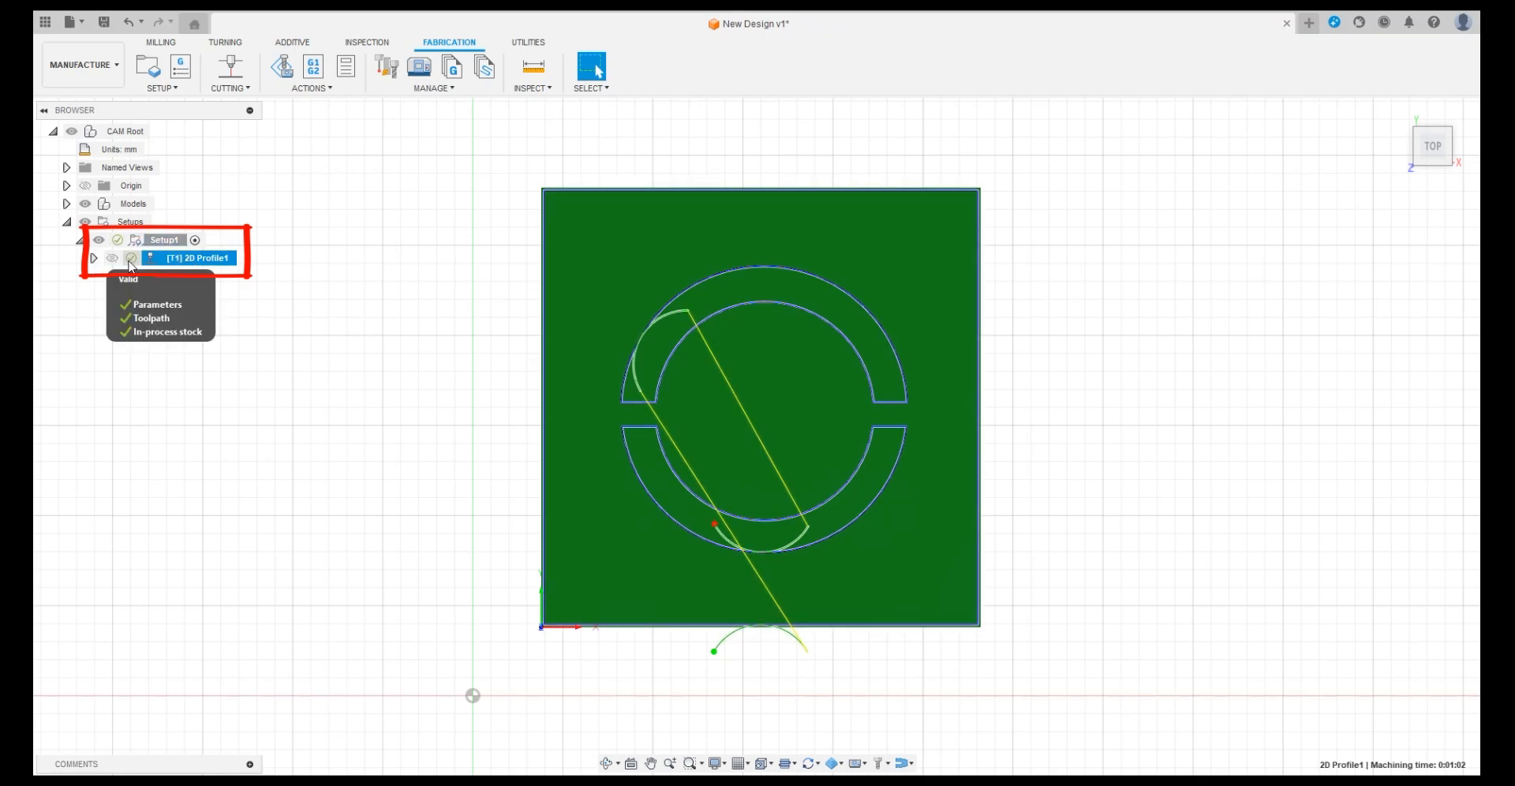
# Step: Reopen the 2D Profile operation to review its lead-in and linking settings
pyautogui.moveTo(134, 265)
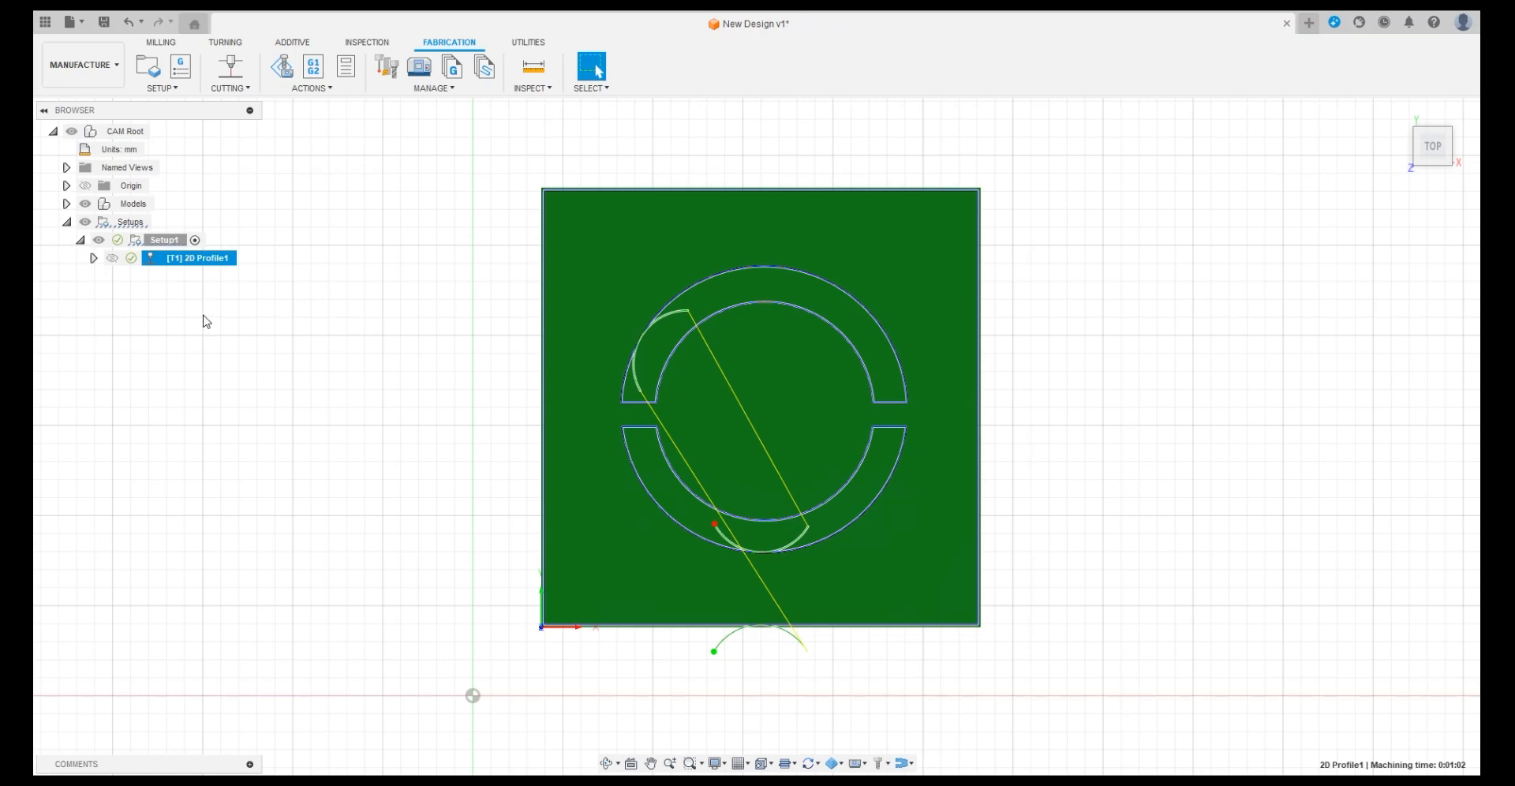
pyautogui.rightClick(196, 265)
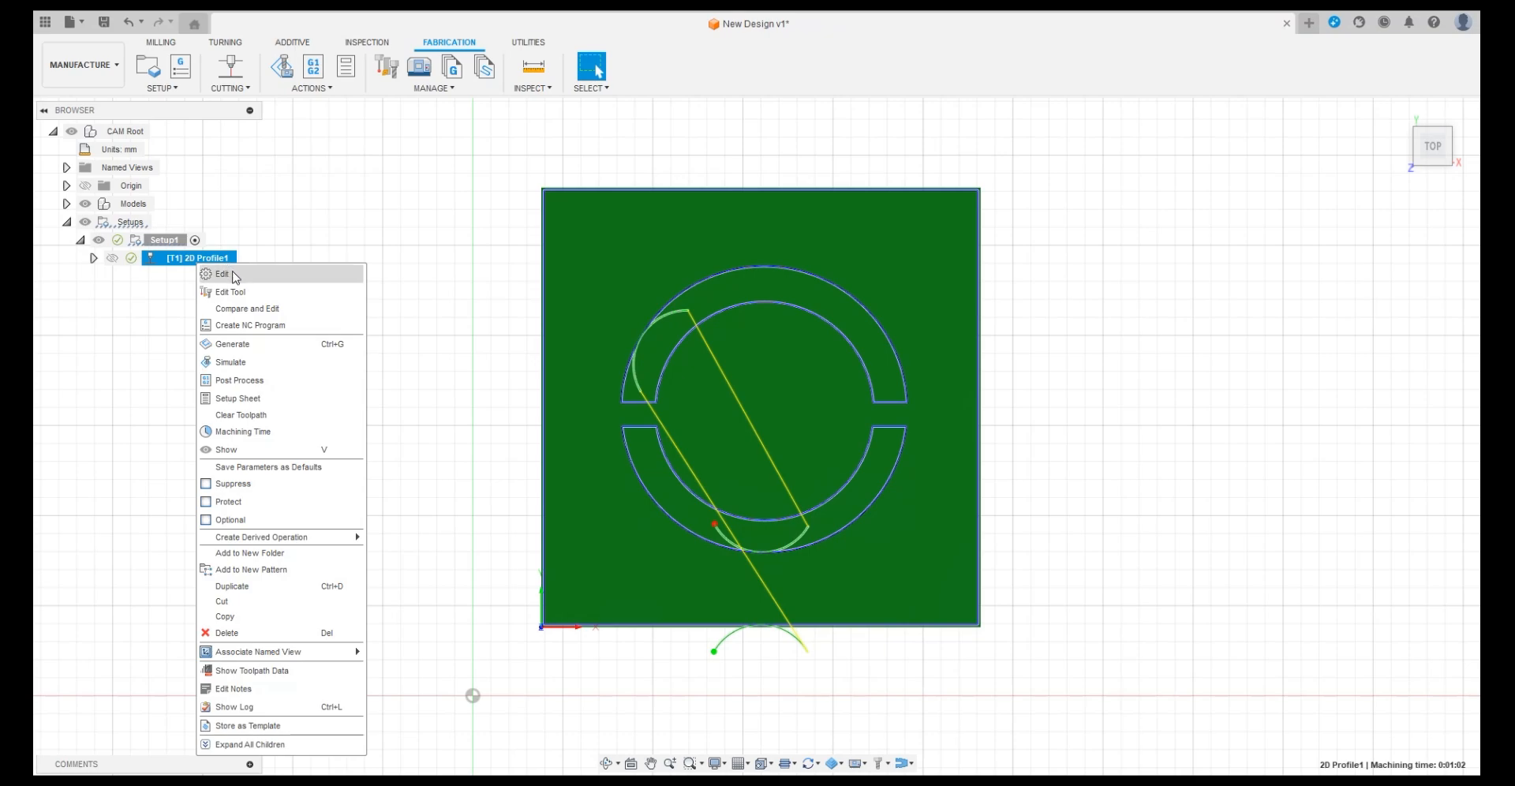
pyautogui.click(223, 274)
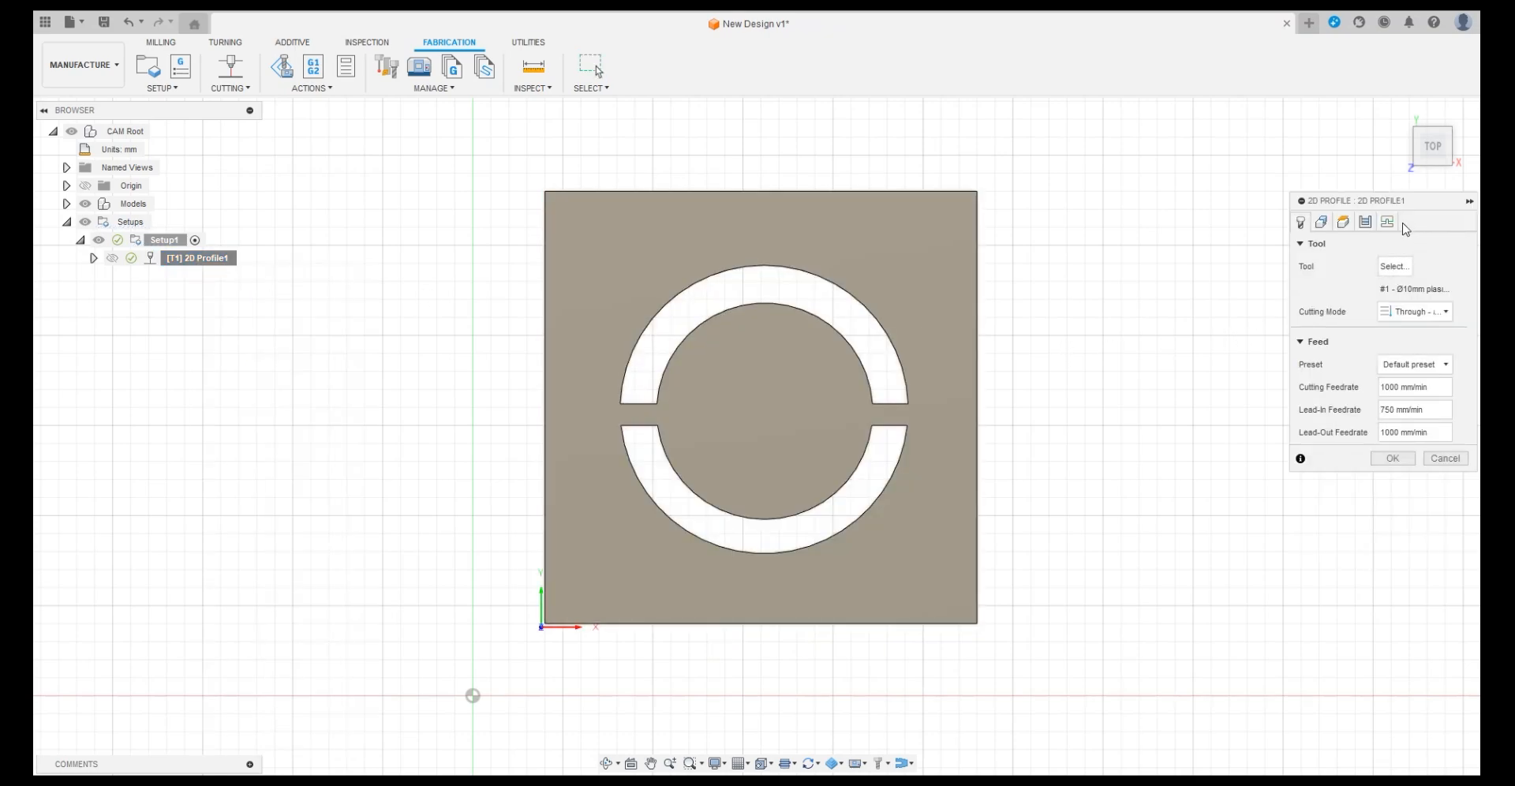
pyautogui.click(1388, 222)
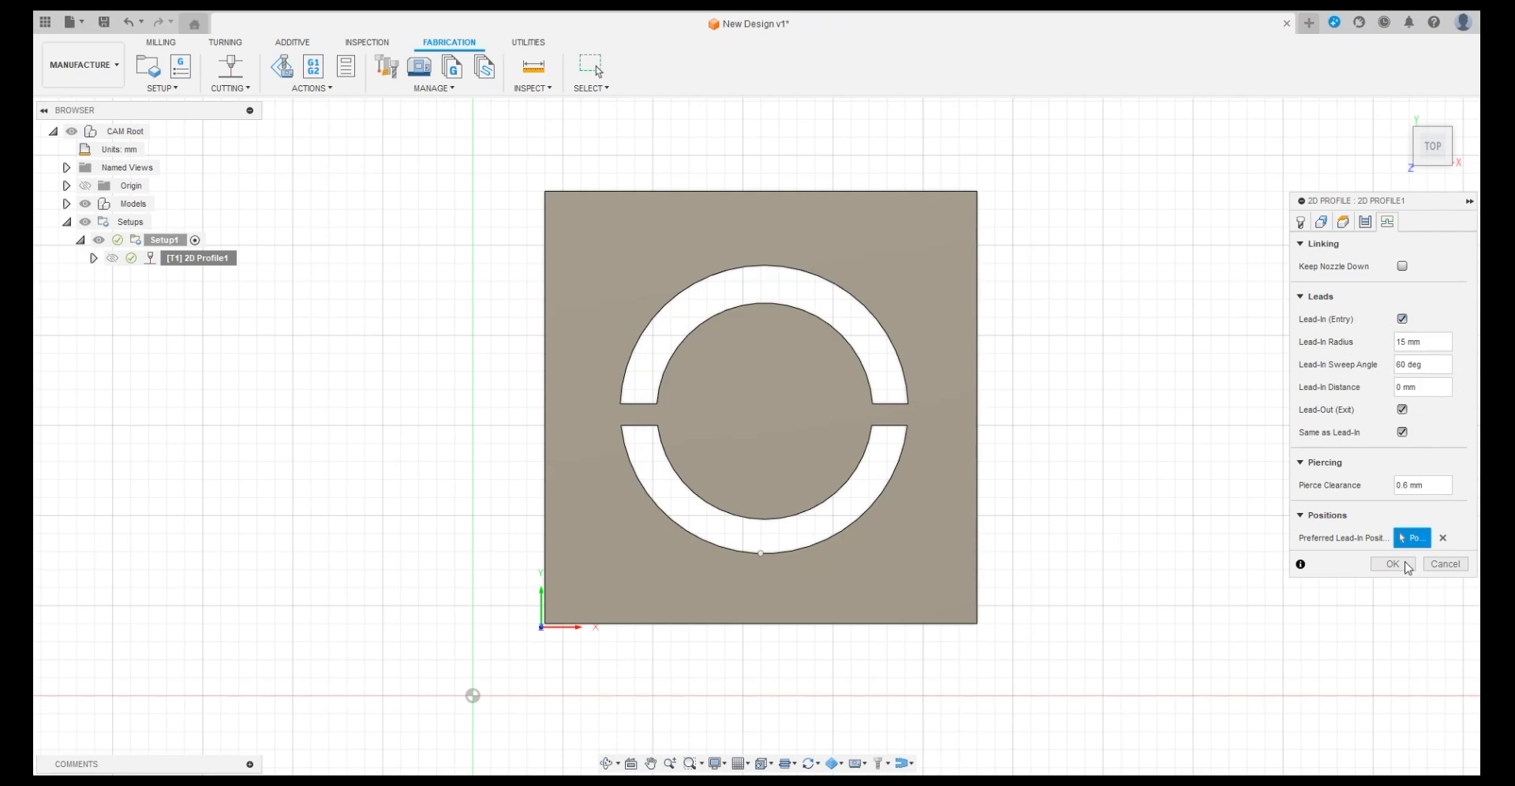
pyautogui.click(1393, 564)
# Step: Simulate the 2D Profile toolpath and play the cut from a tilted view
pyautogui.rightClick(204, 262)
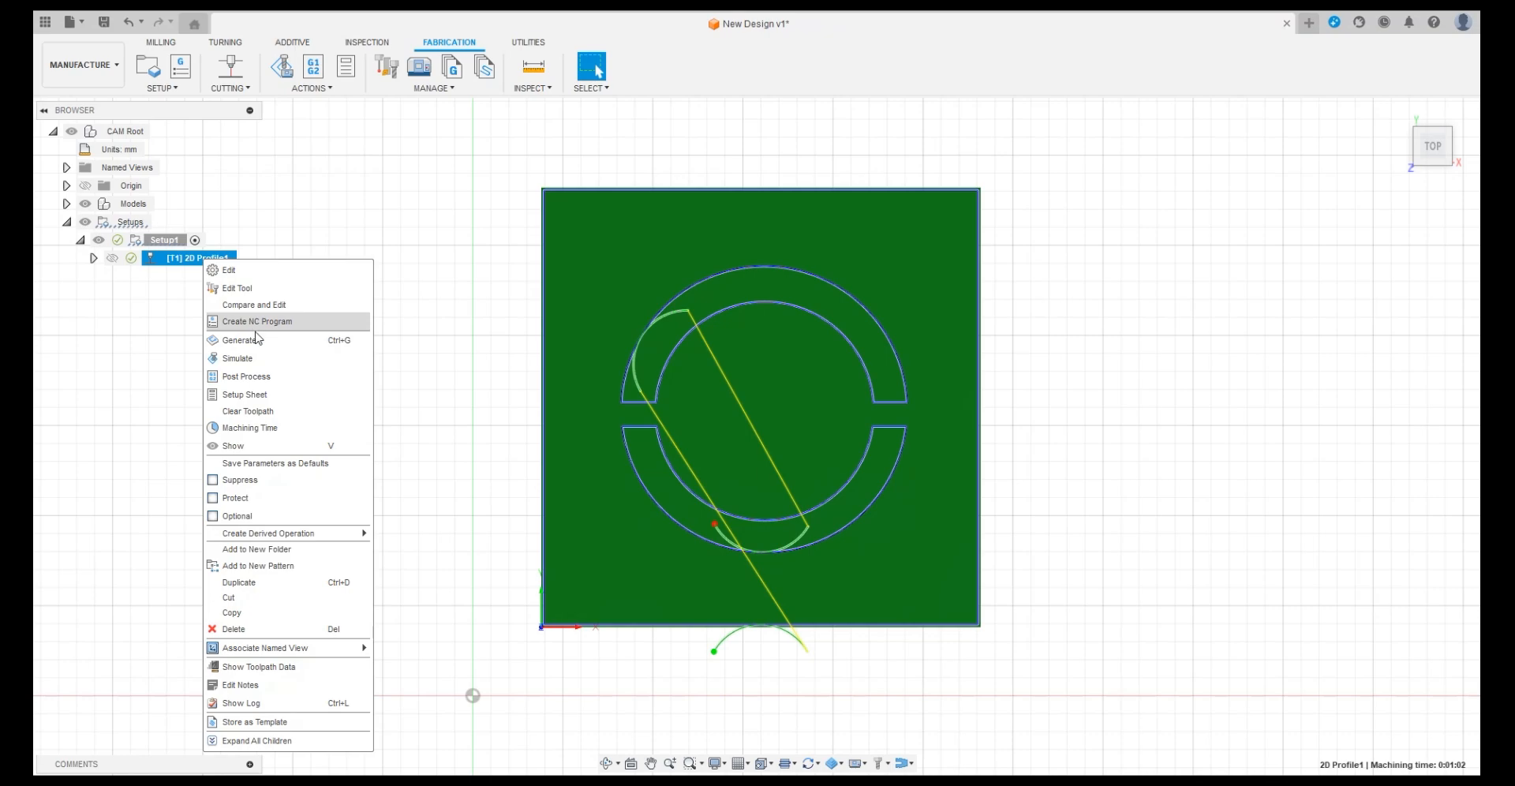
pyautogui.click(239, 360)
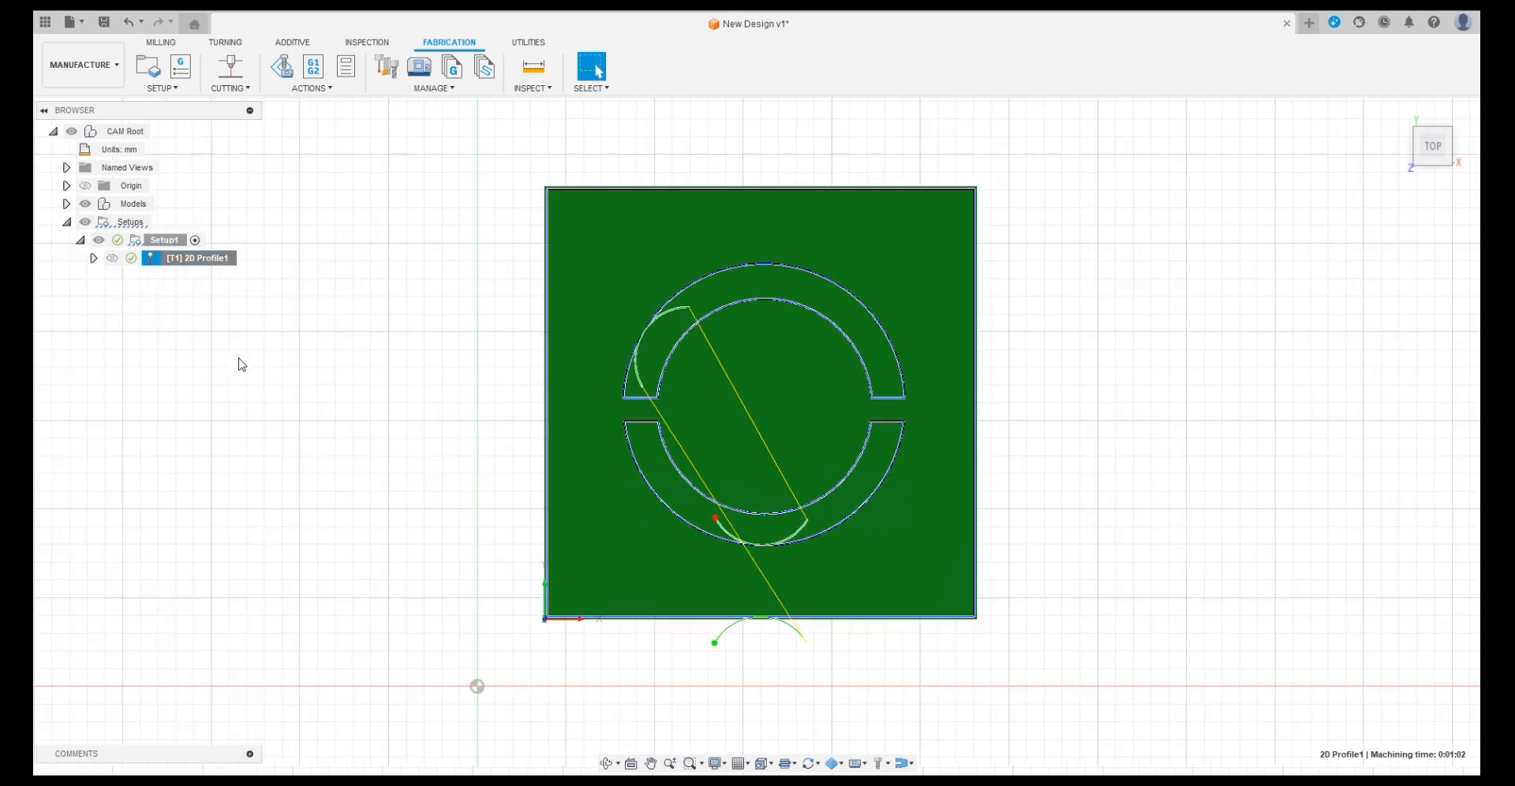
pyautogui.moveTo(1432, 146); pyautogui.dragTo(1432, 120)
pyautogui.click(756, 703)
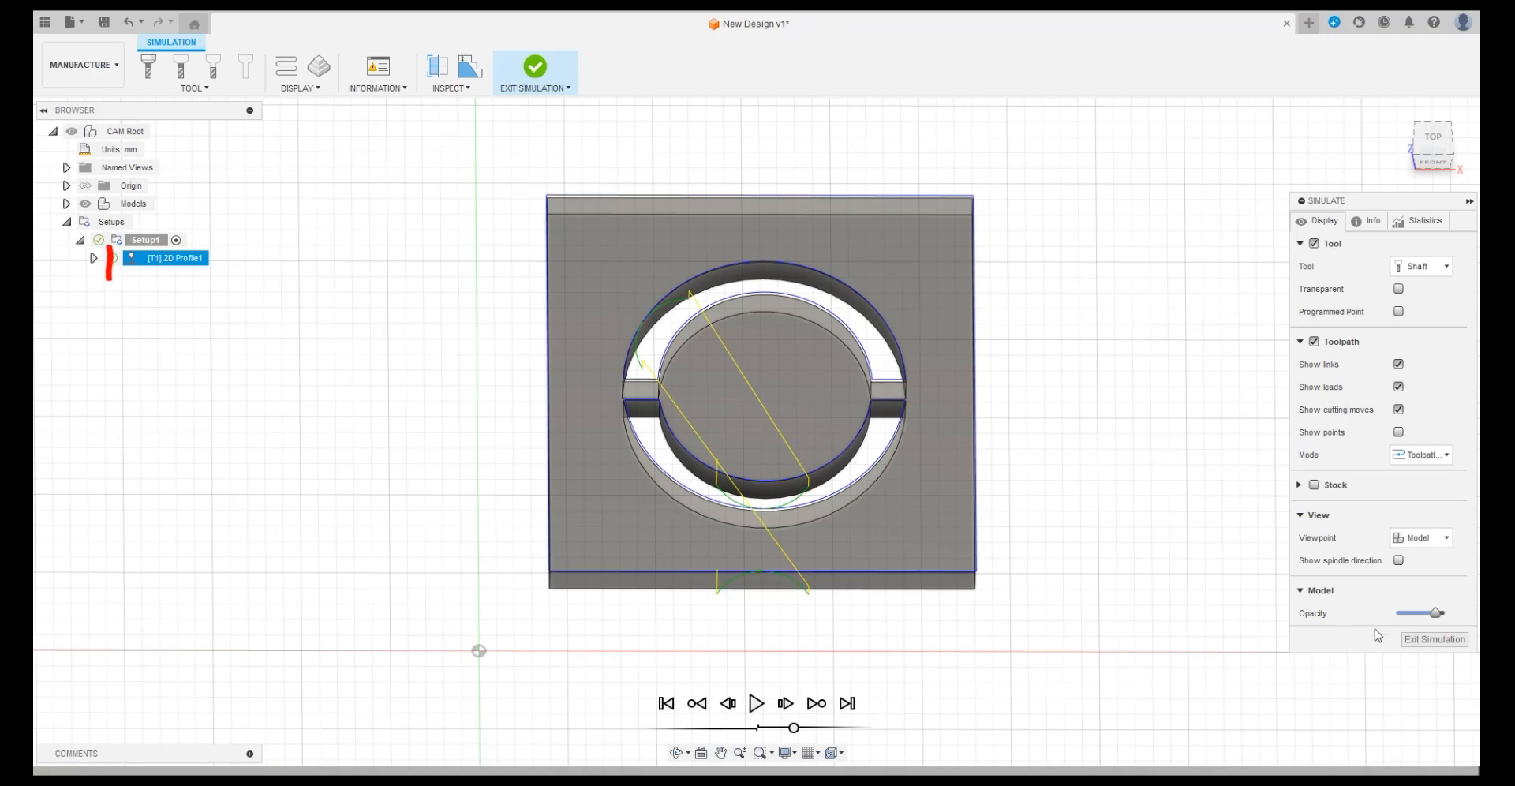
# Step: Exit the simulation and post-process the 2D Profile operation as an NC program named "Metal Sheet with cylinder"
pyautogui.click(1435, 640)
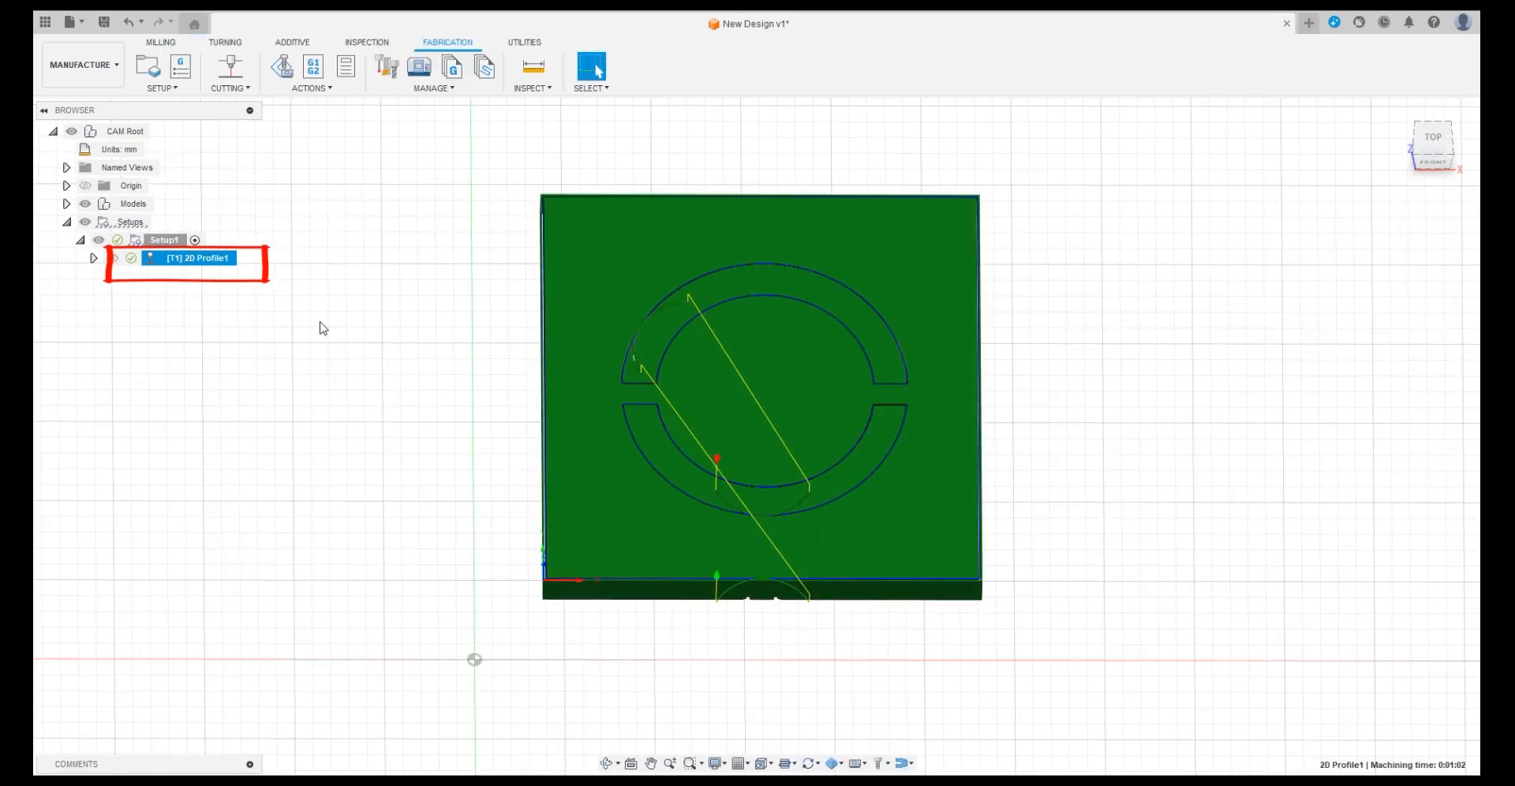
pyautogui.rightClick(194, 260)
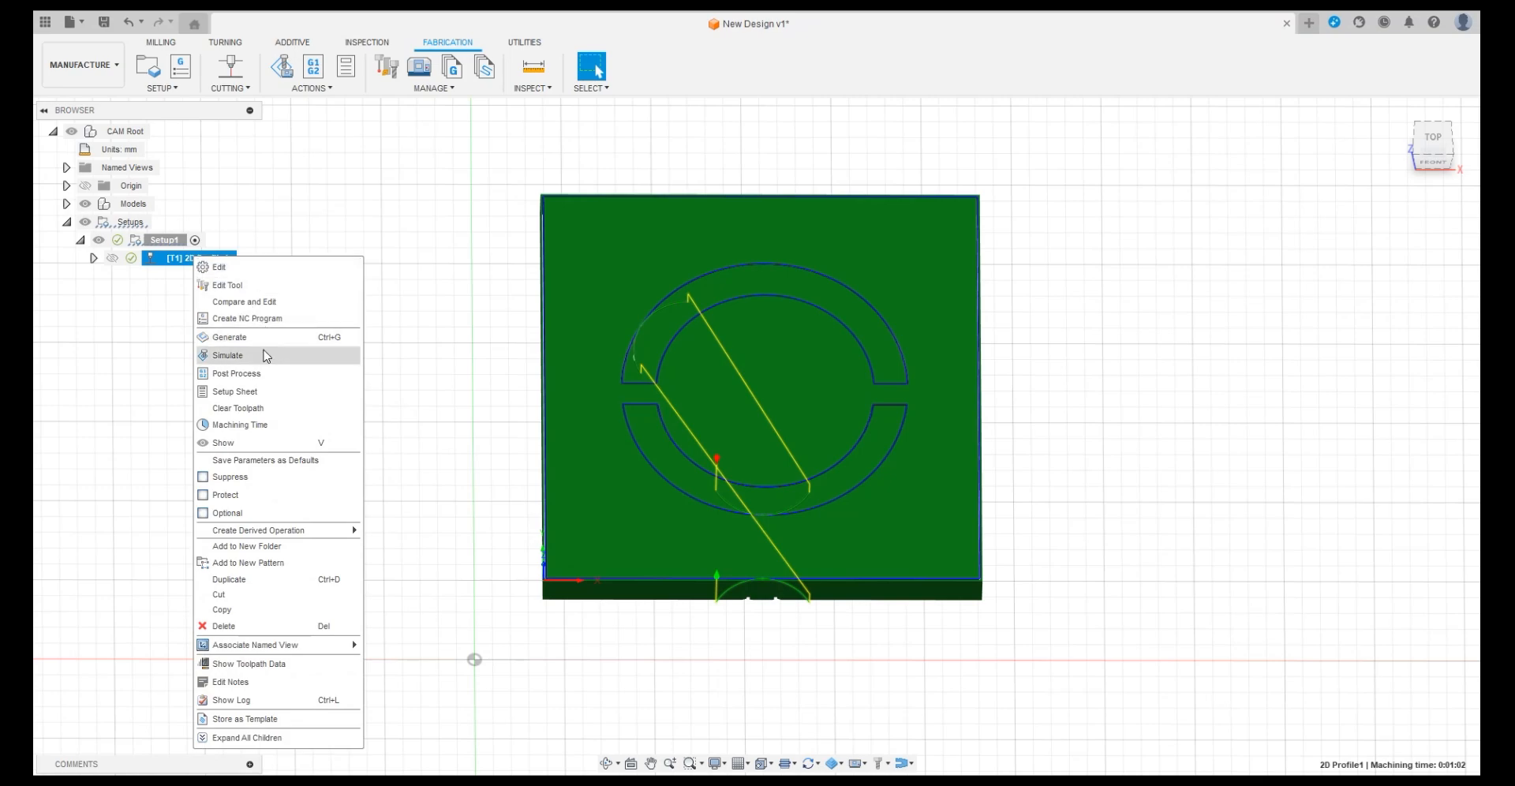
pyautogui.click(259, 372)
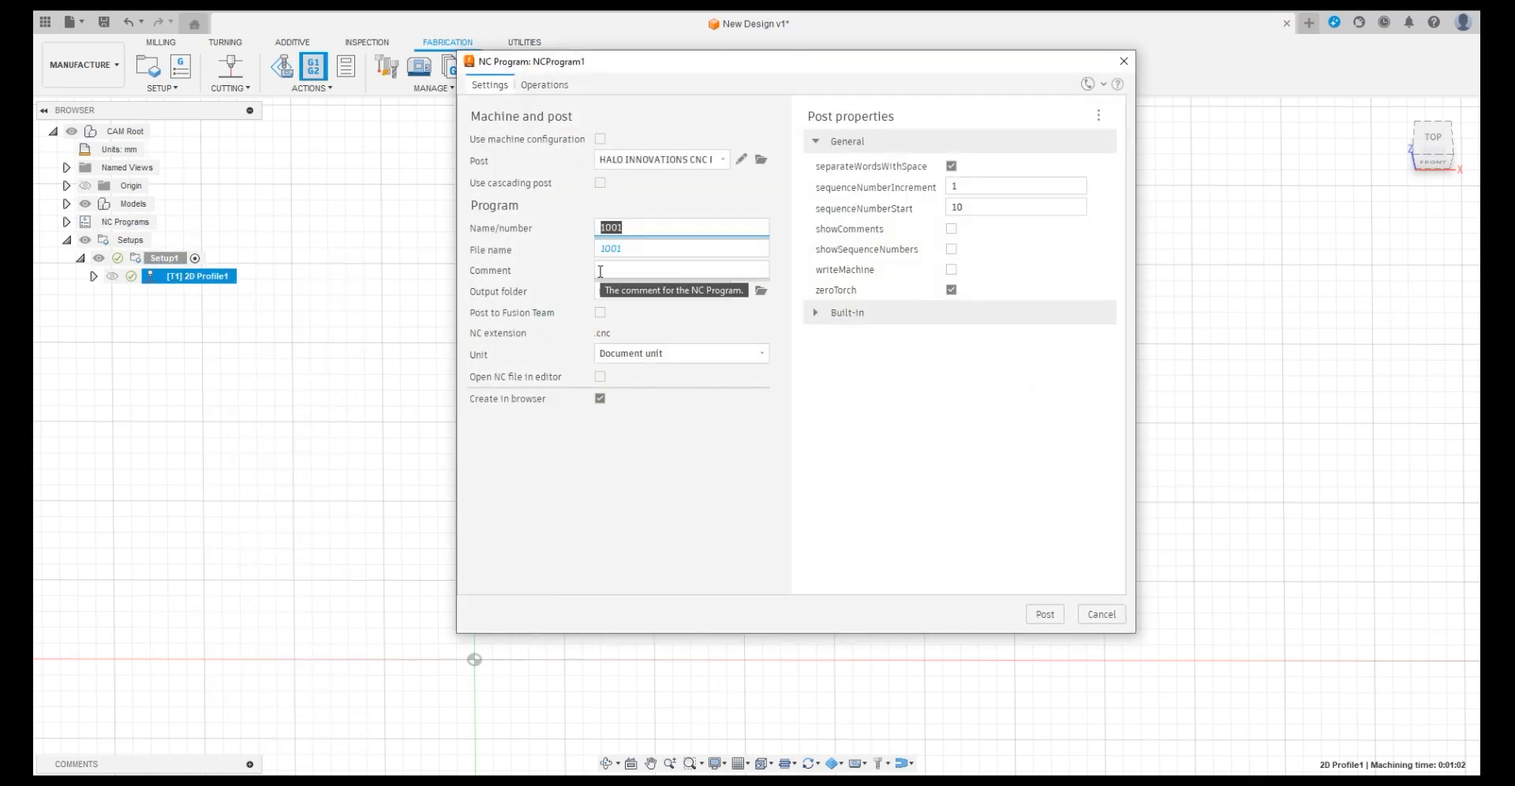
pyautogui.write('M')
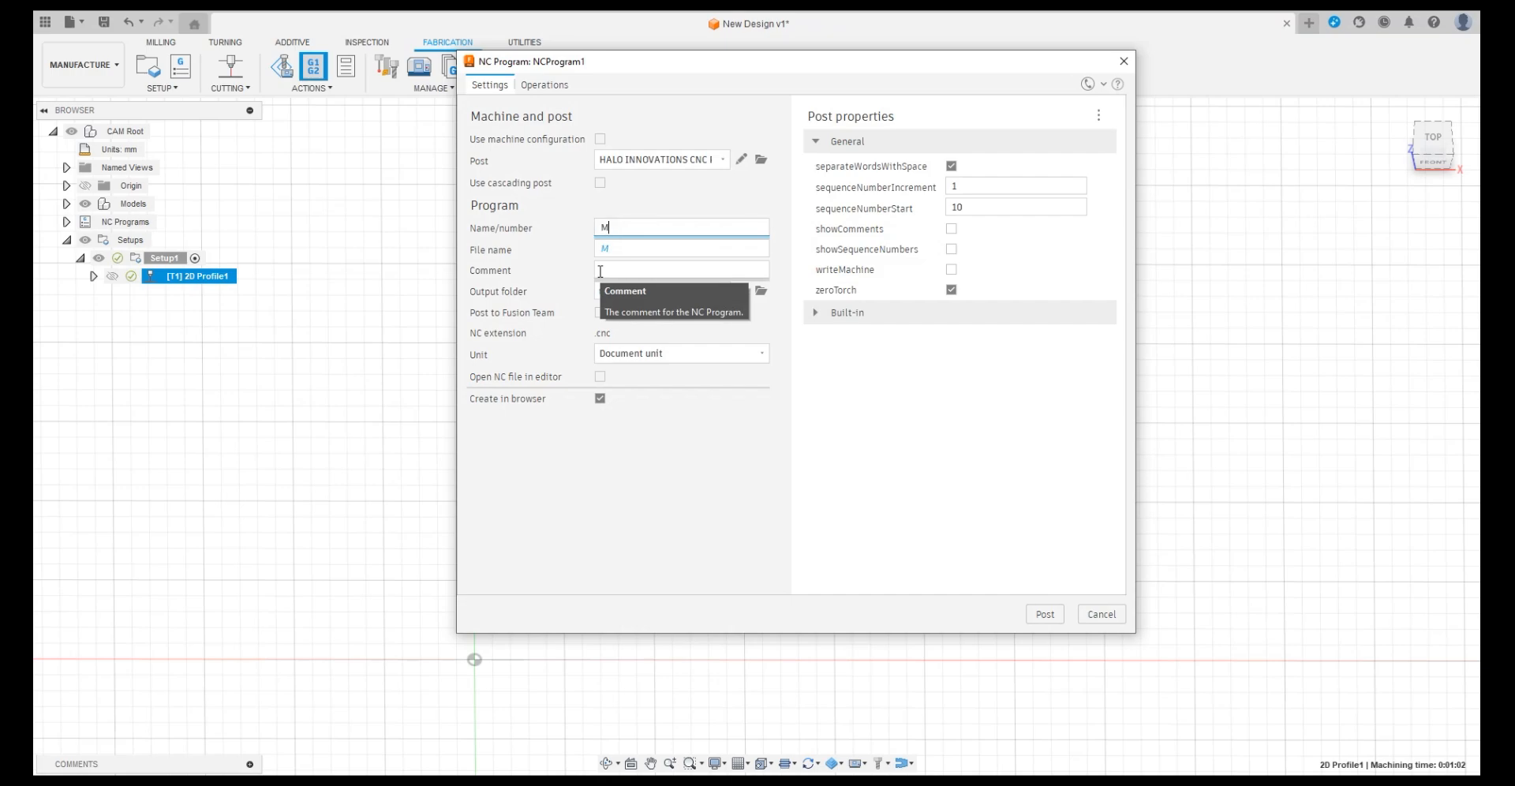
pyautogui.write('etal She')
pyautogui.write('et with cylinder')
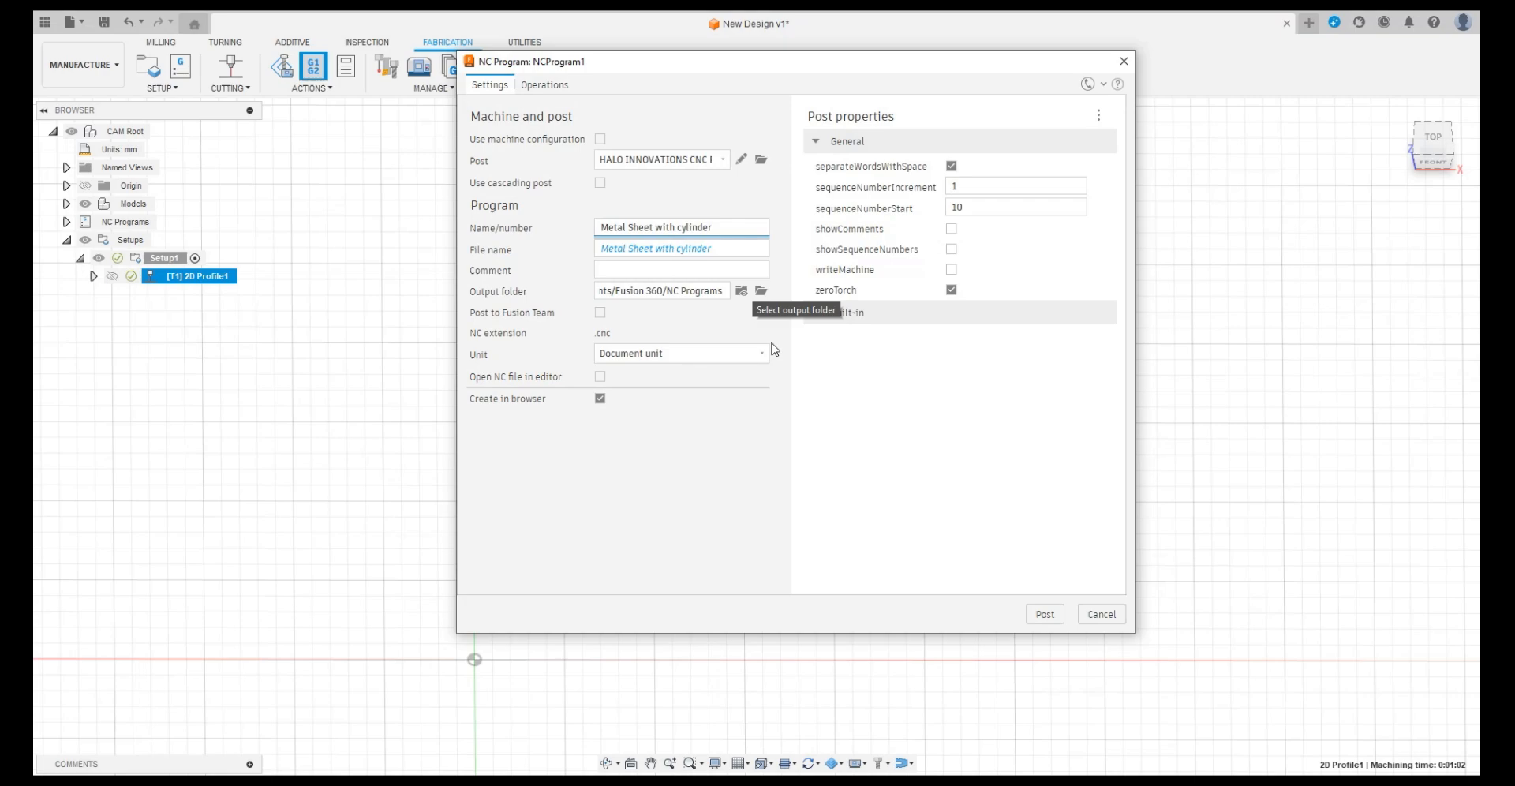
pyautogui.click(1045, 614)
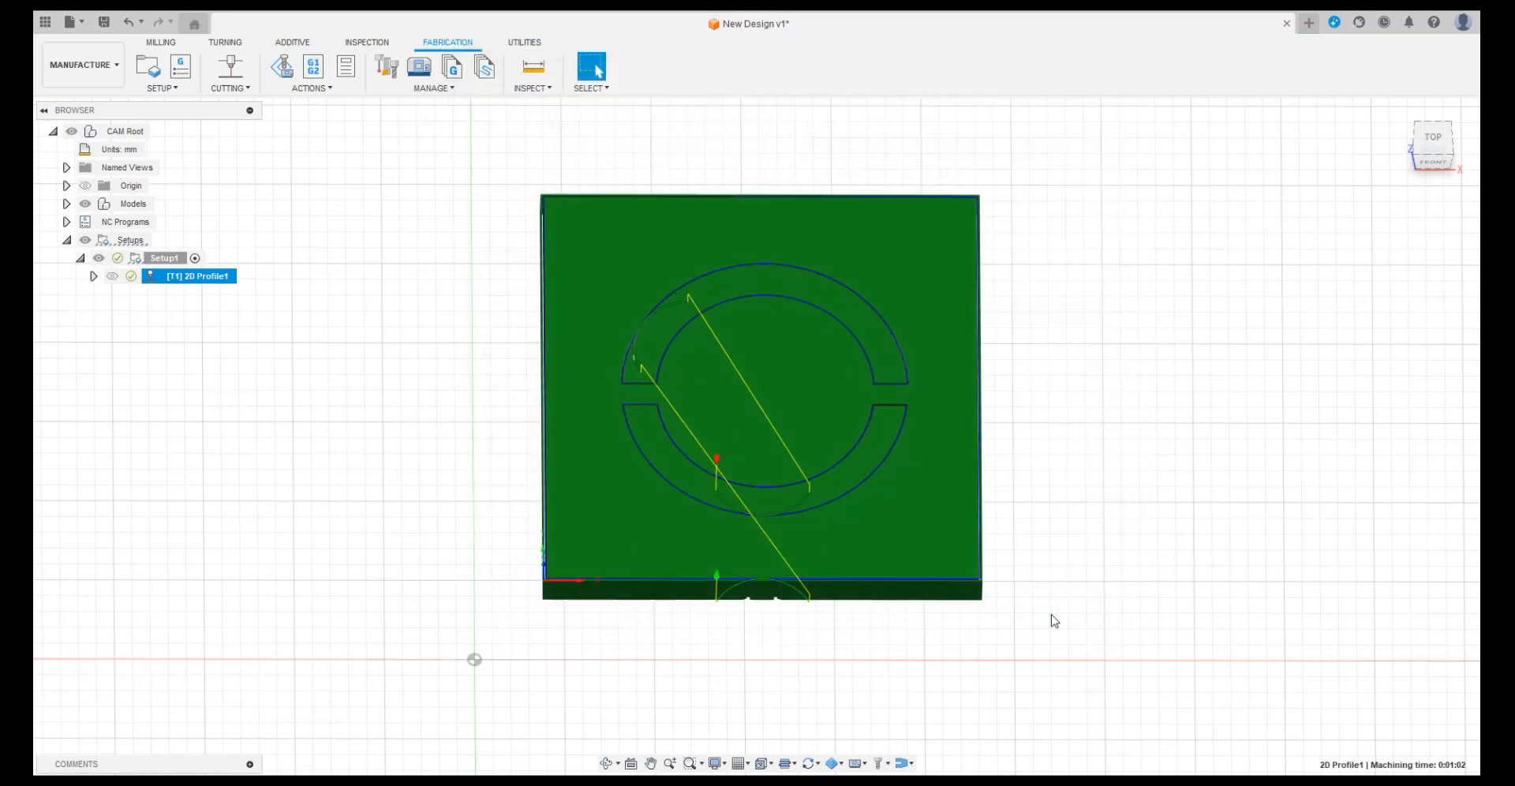